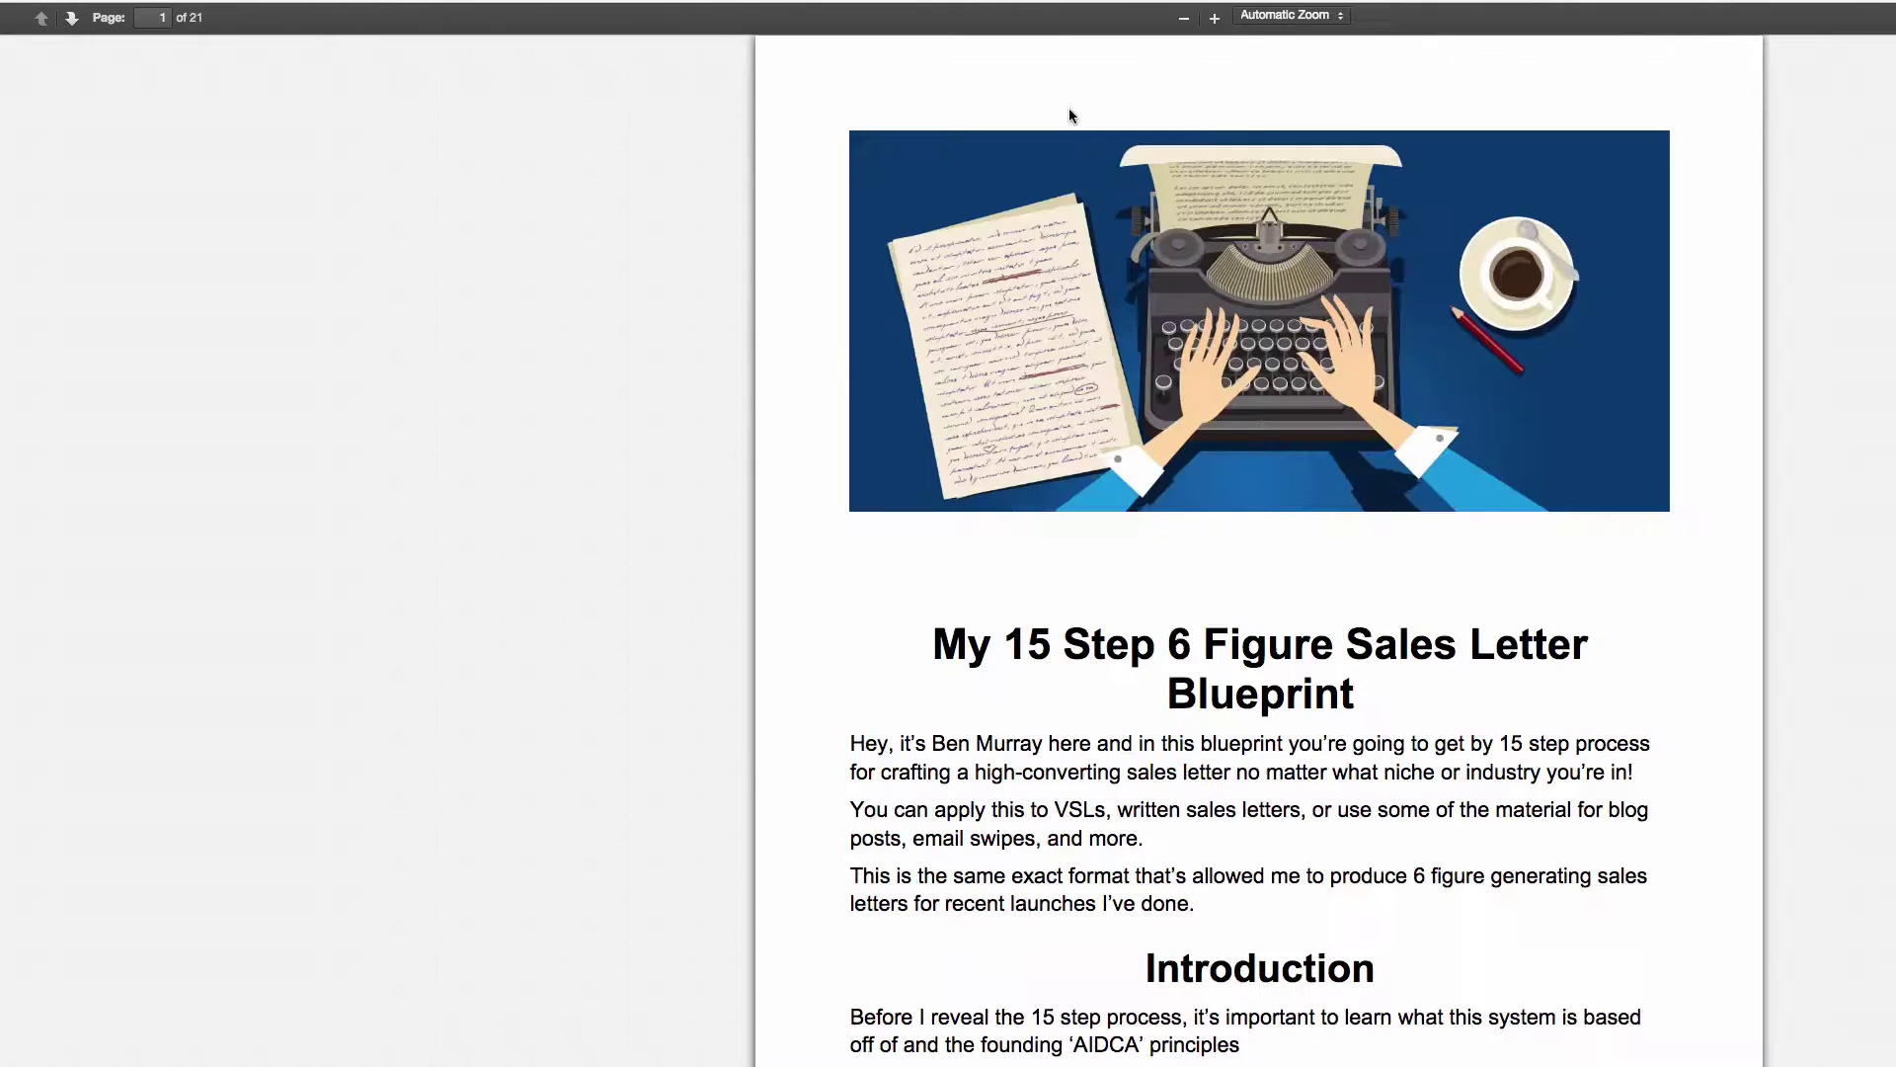
Scroll through the example lead-magnet PDF to the locked page 3 with its email opt-in form
{"action": "scroll", "coordinate": [1071, 247], "scroll_direction": "down", "scroll_amount": 5}
{"action": "scroll", "coordinate": [1076, 294], "scroll_direction": "down", "scroll_amount": 10}
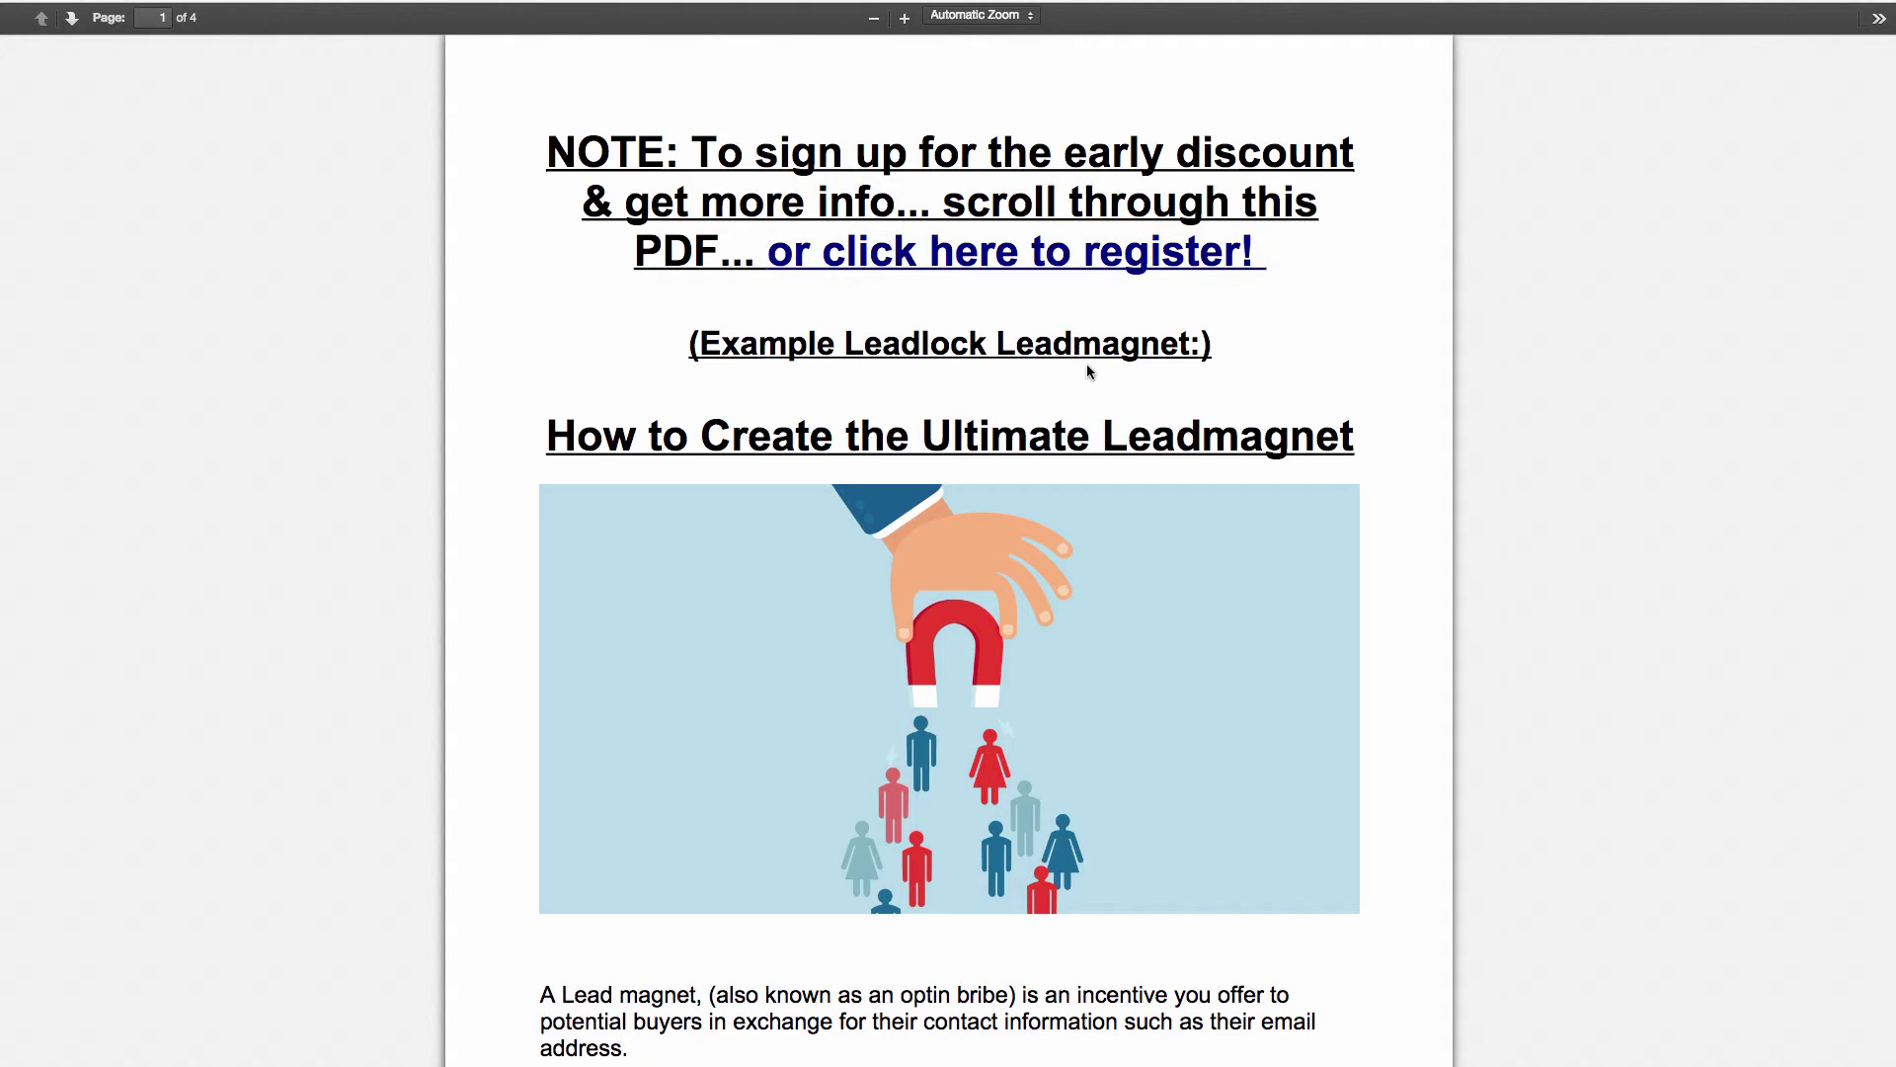
{"action": "scroll", "coordinate": [1088, 368], "scroll_direction": "down", "scroll_amount": 8}
{"action": "scroll", "coordinate": [1088, 371], "scroll_direction": "down", "scroll_amount": 10}
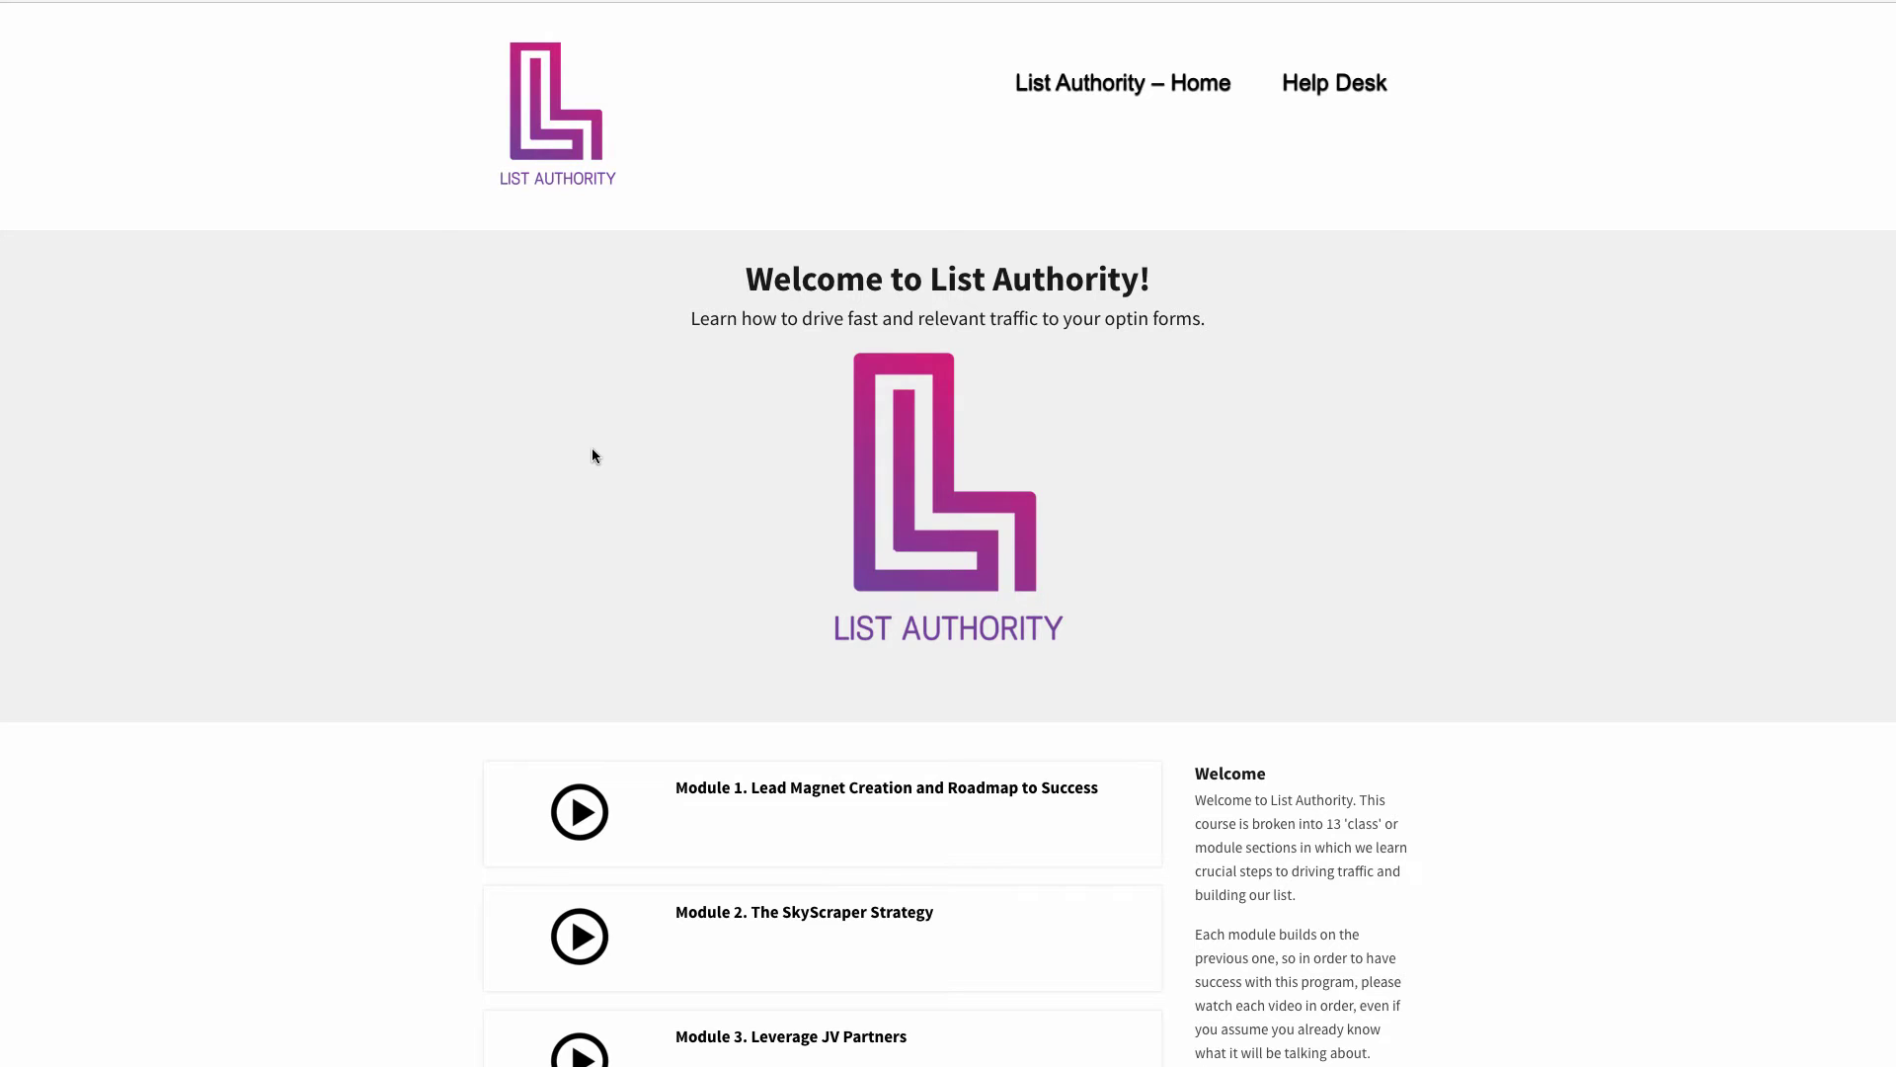
Open Module 1, 'Lead Magnet Creation and Roadmap to Success', from the List Authority module list
{"action": "scroll", "coordinate": [593, 452], "scroll_direction": "down", "scroll_amount": 8}
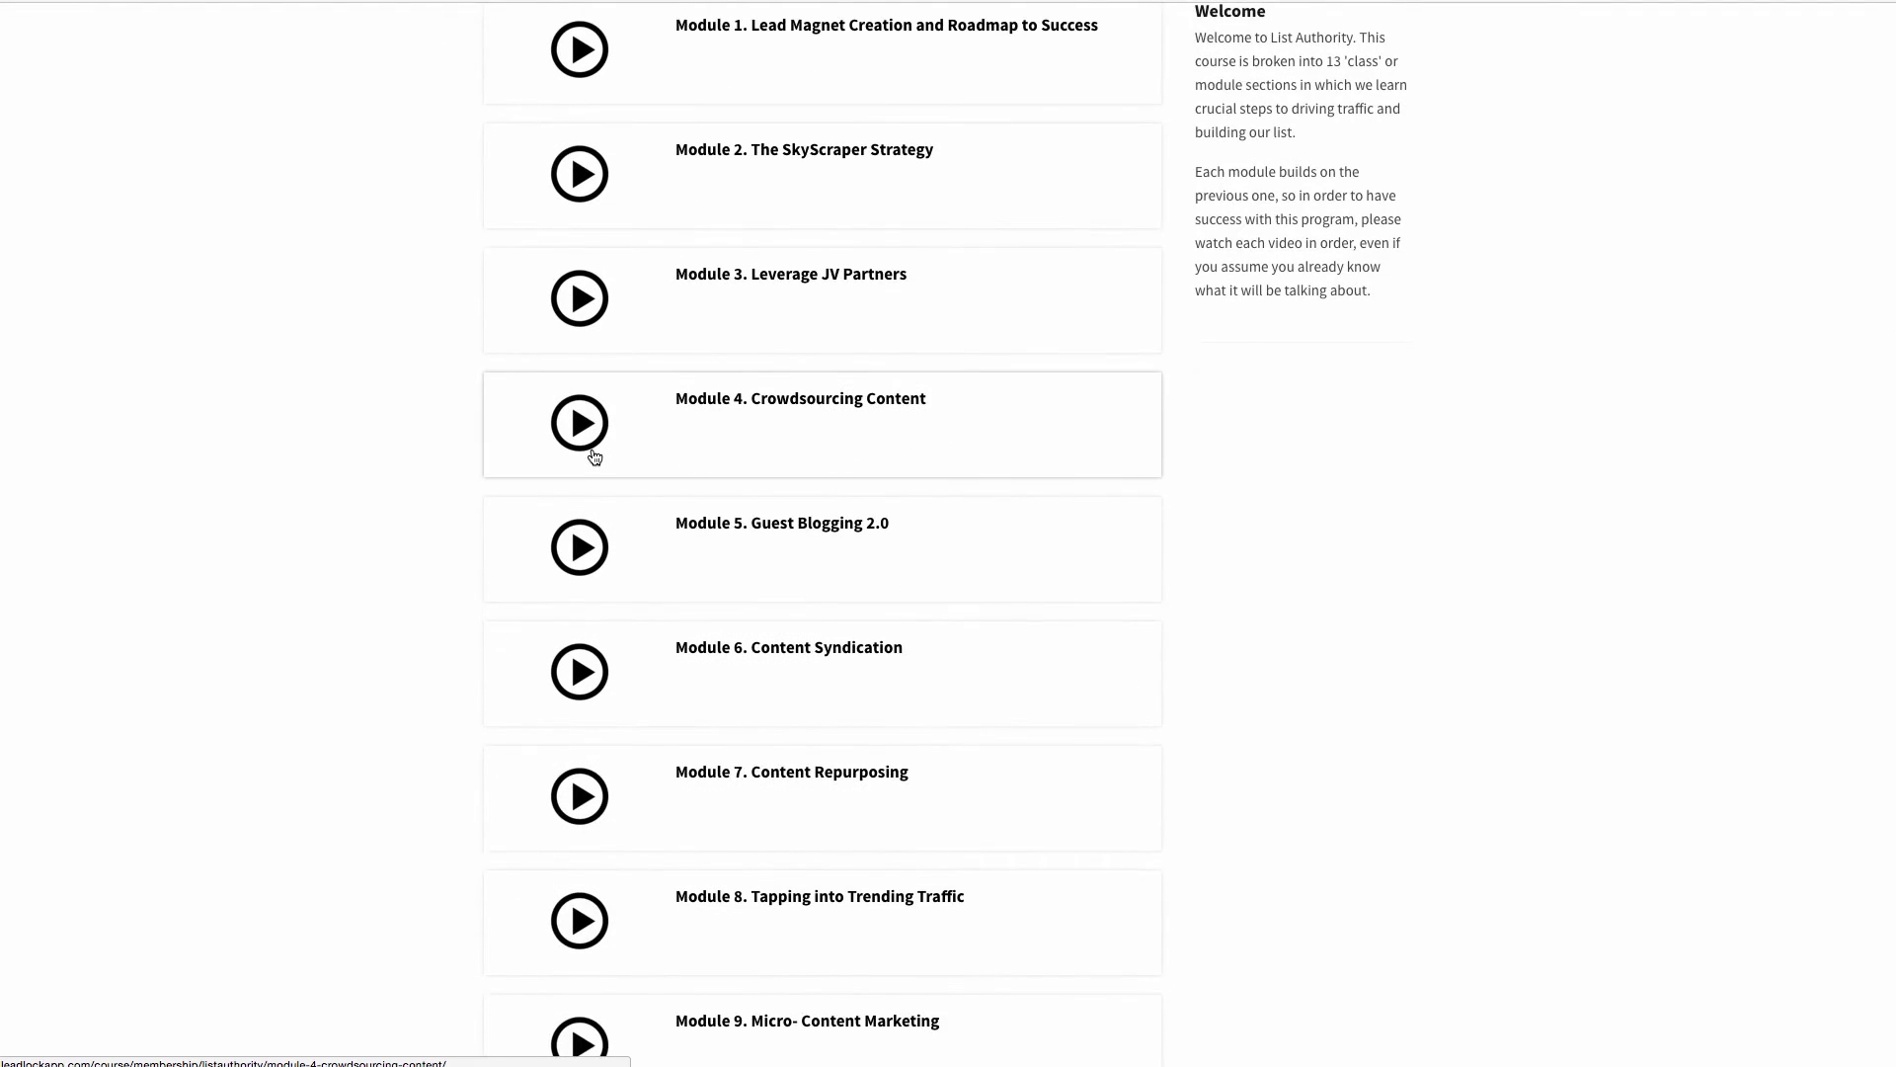
{"action": "scroll", "coordinate": [595, 456], "scroll_direction": "down", "scroll_amount": 6}
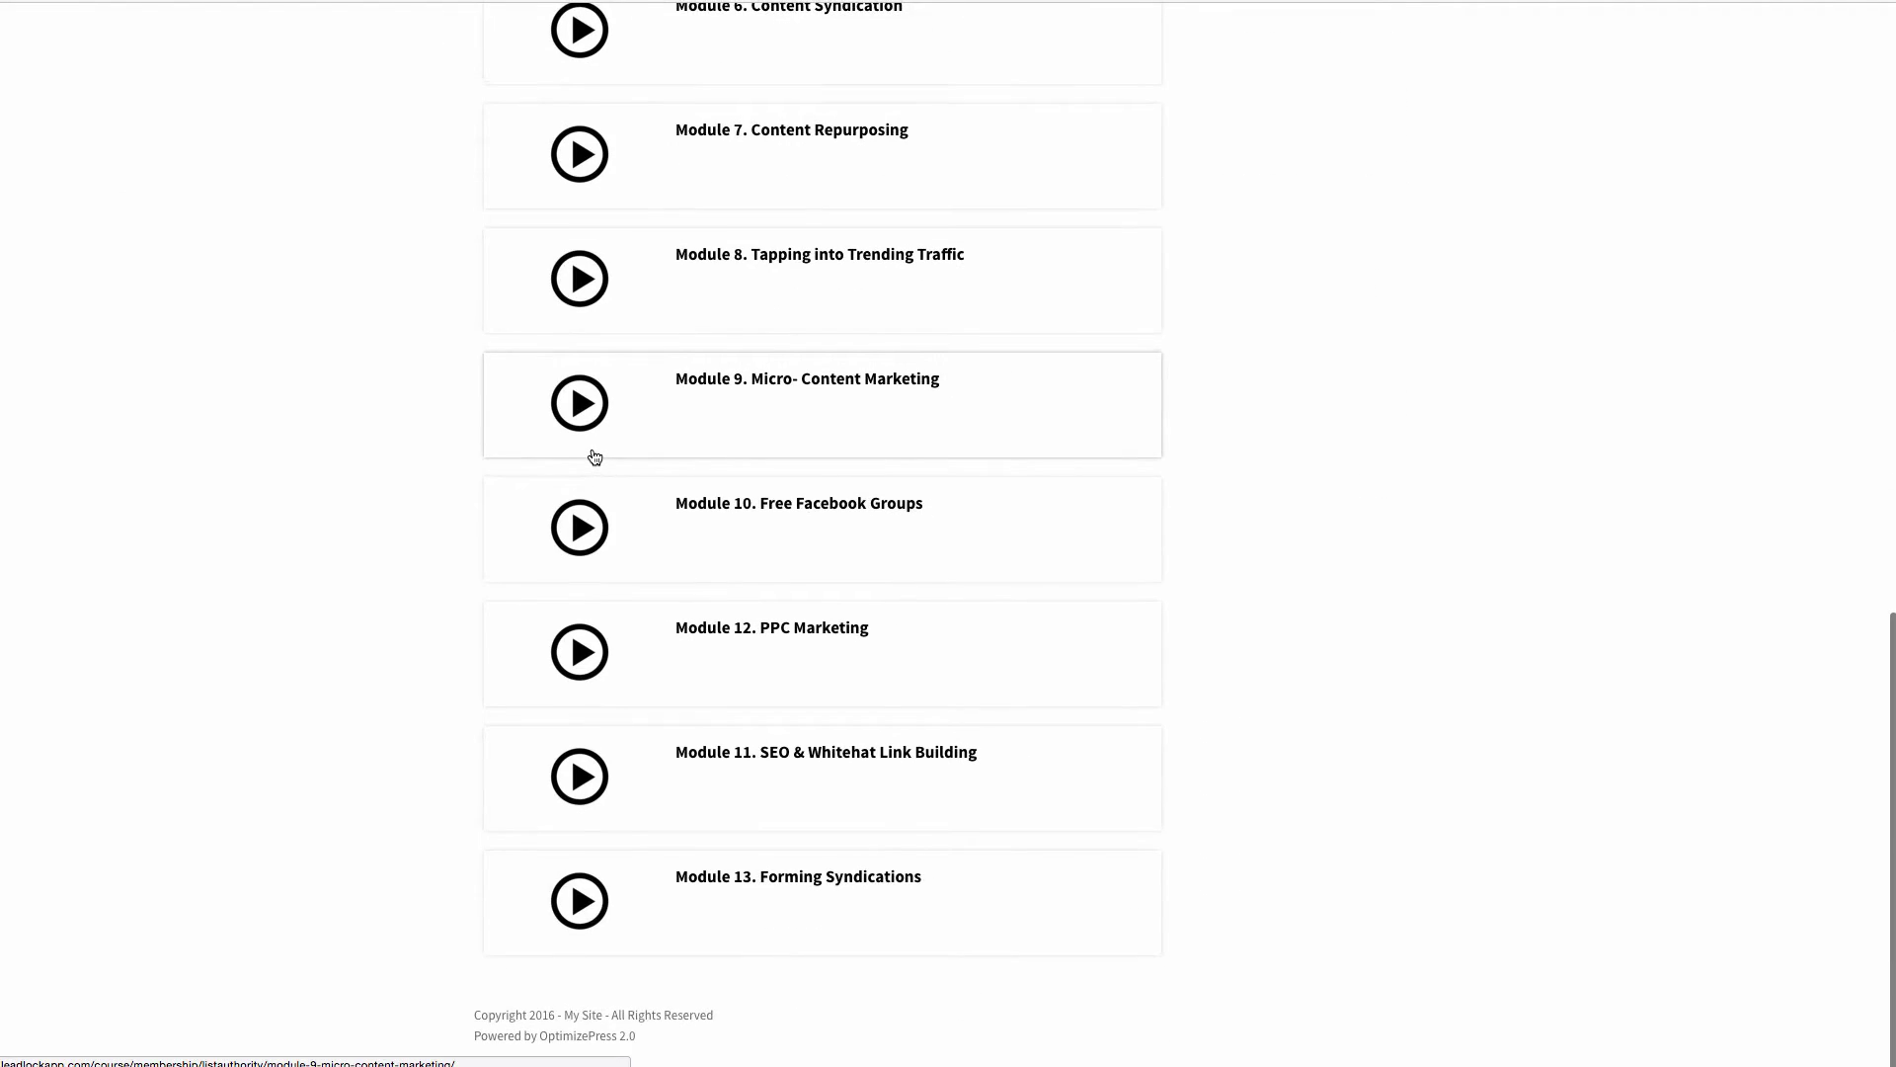
{"action": "scroll", "coordinate": [594, 456], "scroll_direction": "up", "scroll_amount": 10}
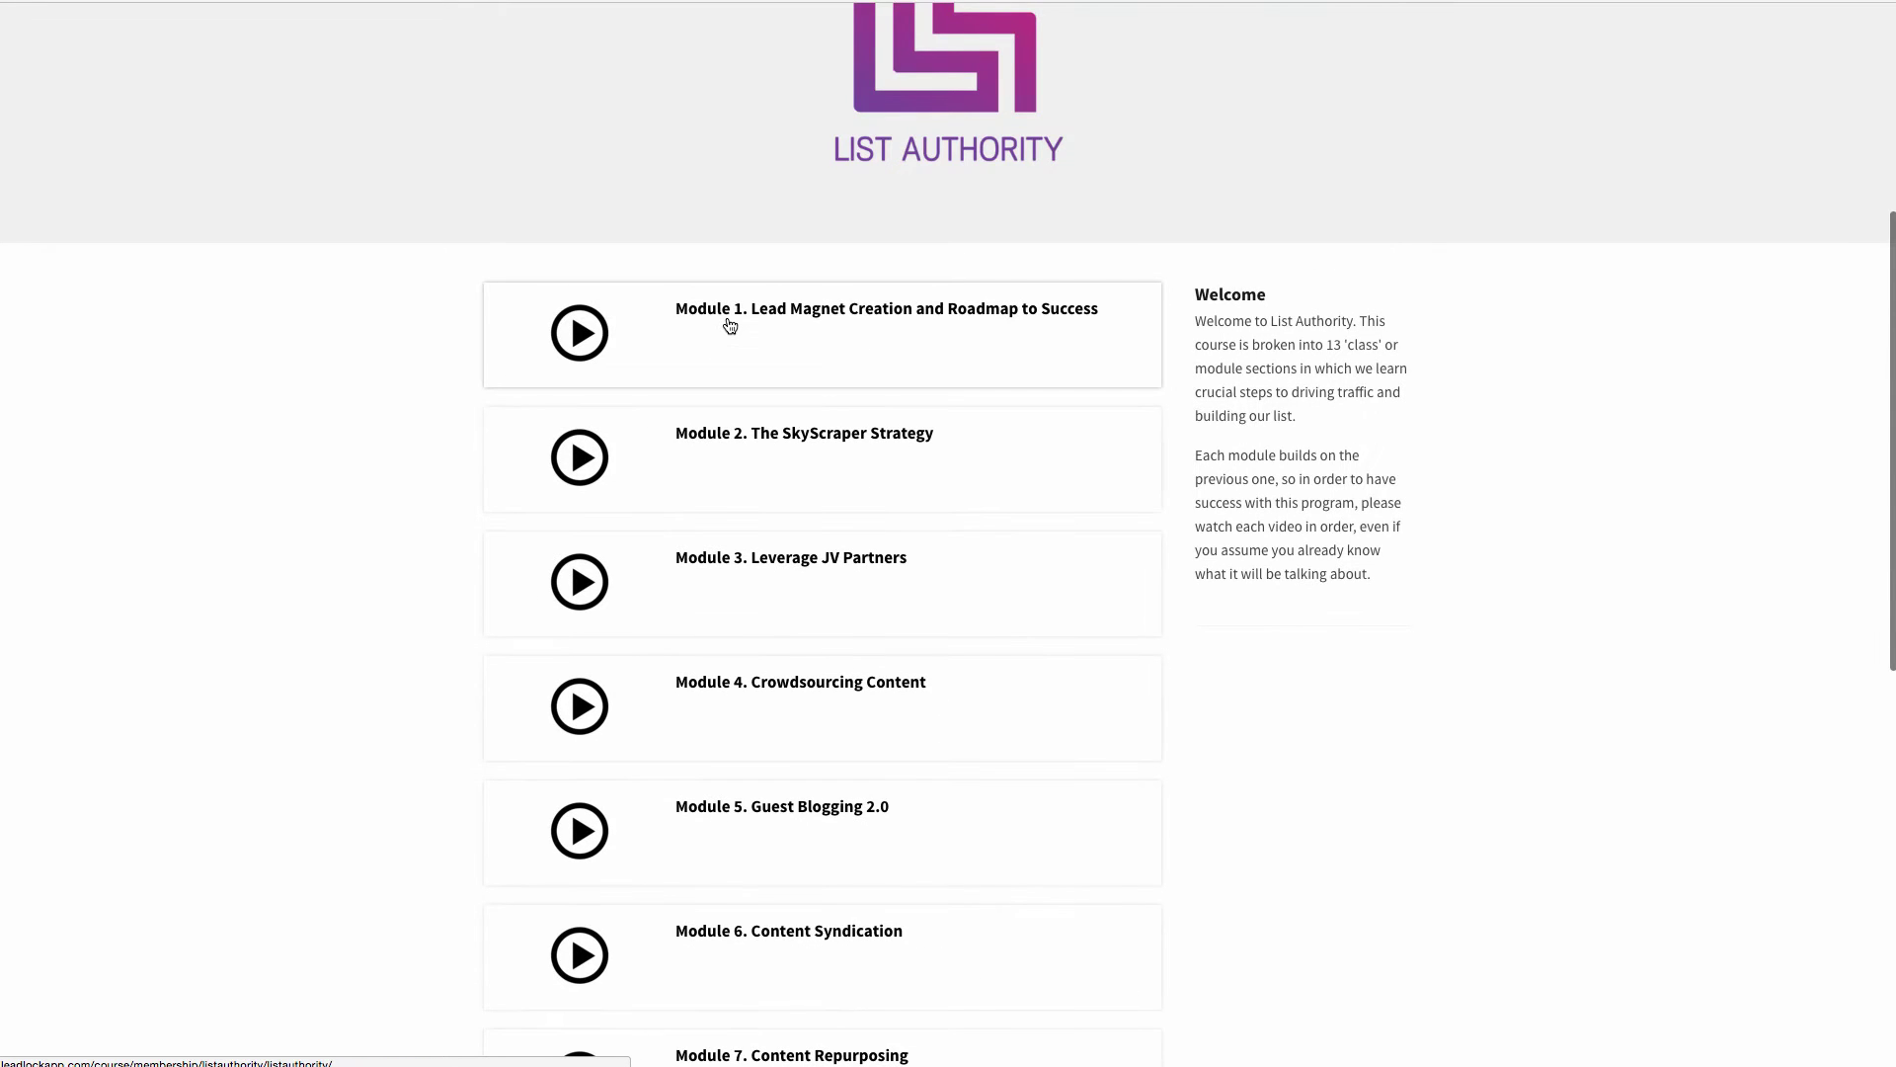
{"action": "left_click", "coordinate": [730, 325]}
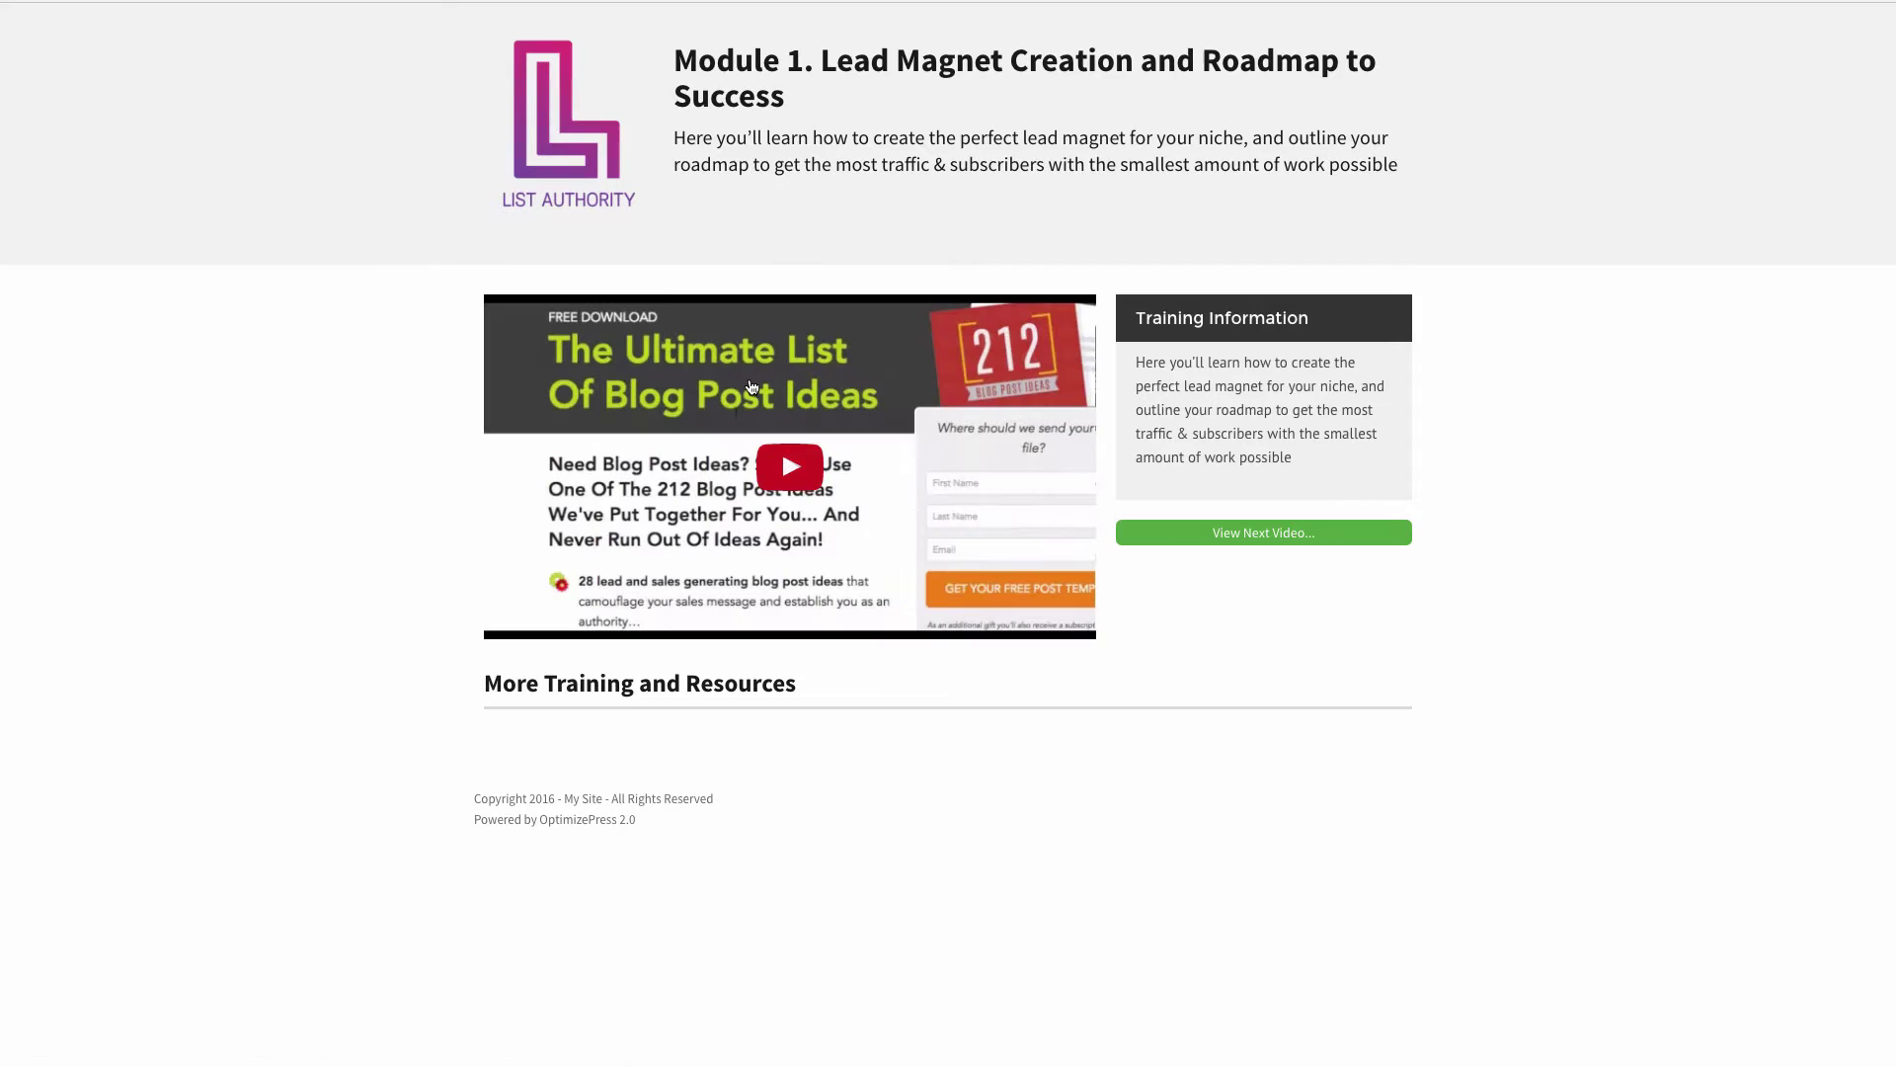
Play the Module 1 training video, skip ahead to the traffic roadmap part, and pause it
{"action": "left_click", "coordinate": [745, 549]}
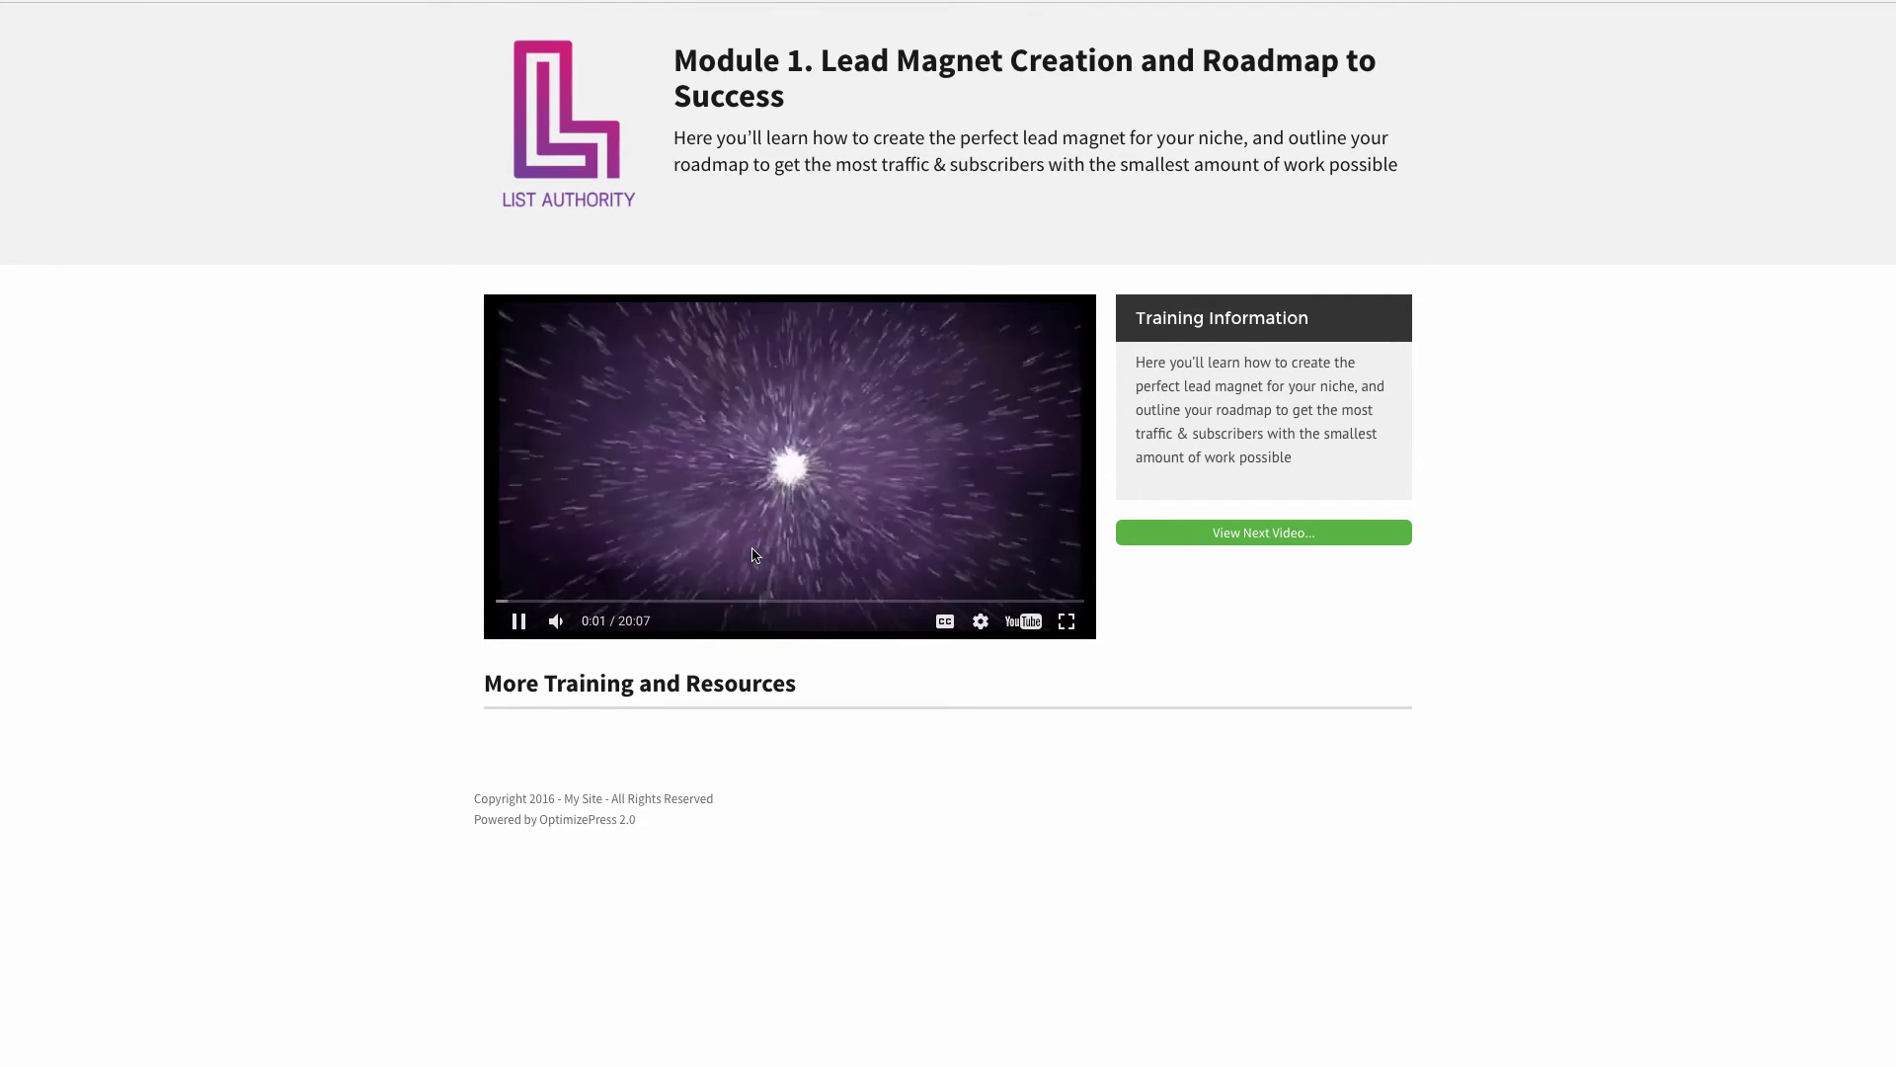
{"action": "left_click", "coordinate": [510, 601]}
{"action": "left_click", "coordinate": [802, 510]}
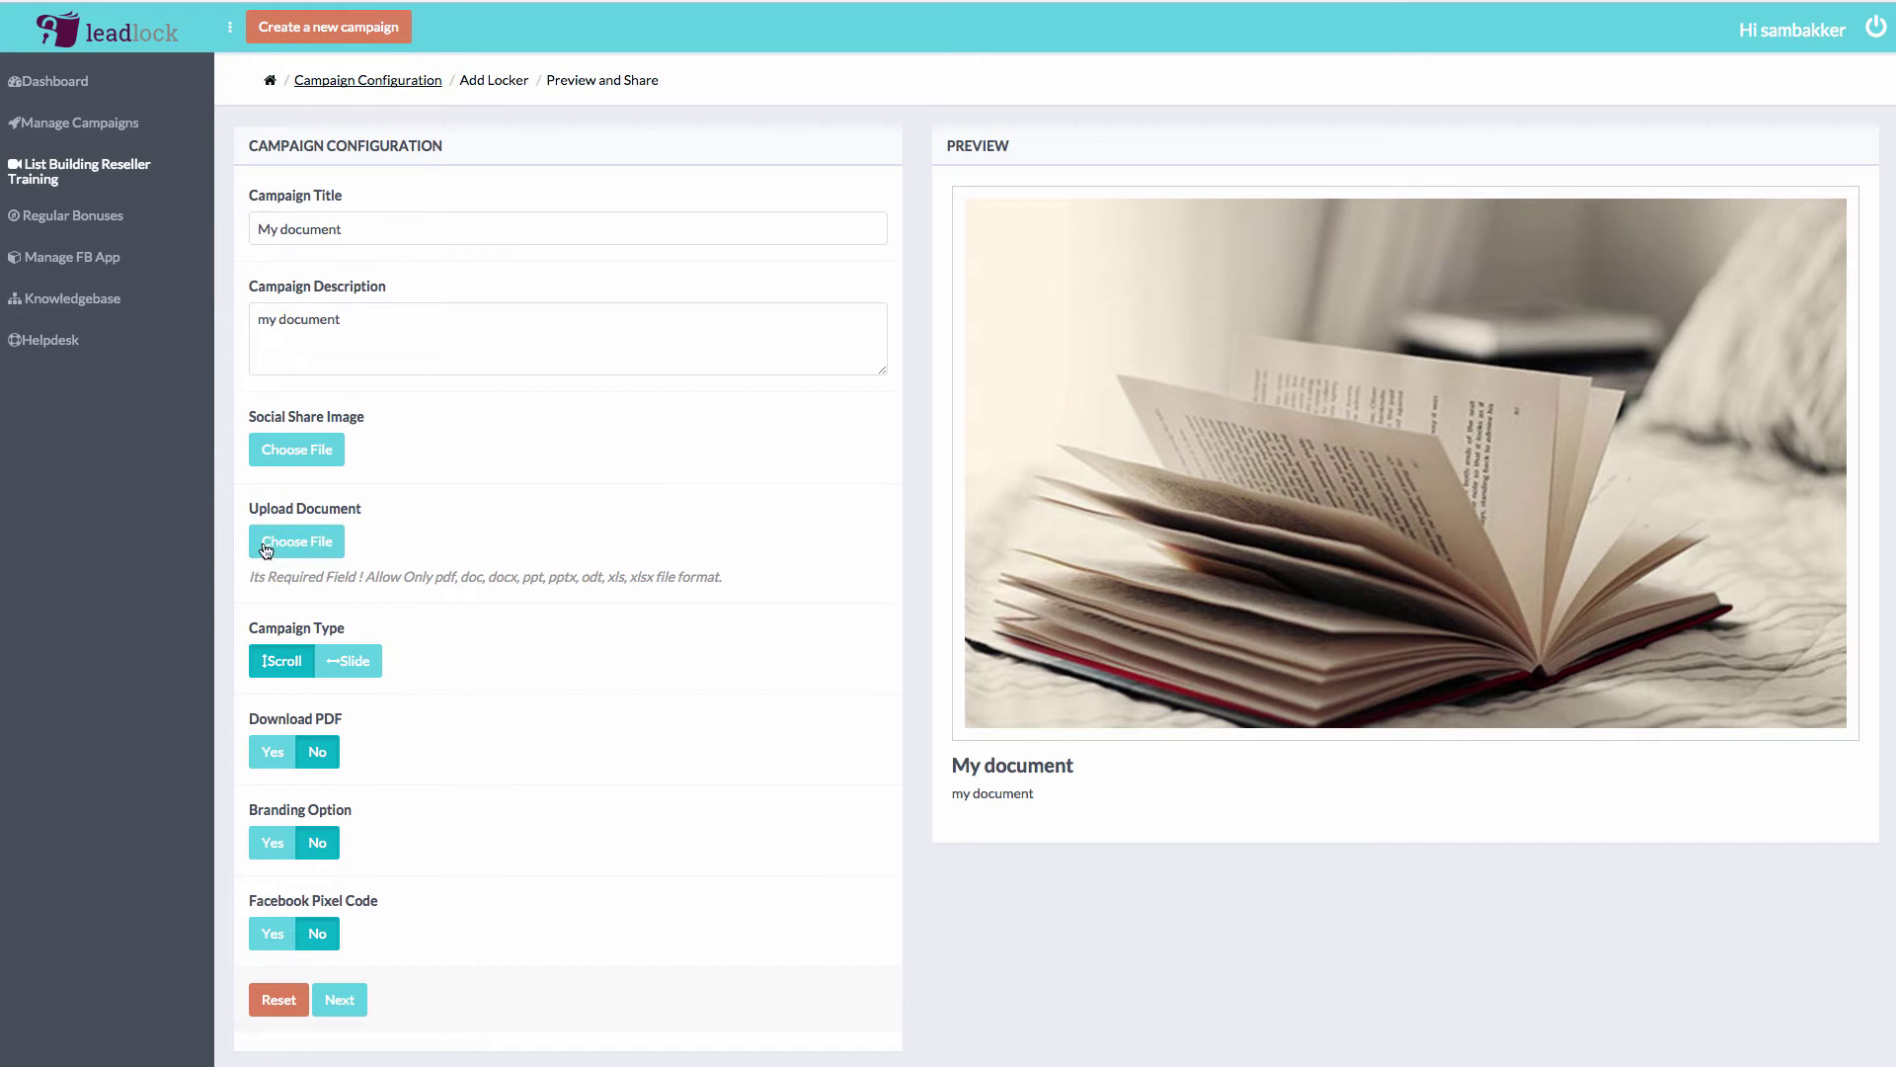
Upload 57b11ca674b5e.png as the social share image and select the existing Campaign Title
{"action": "left_click", "coordinate": [314, 449]}
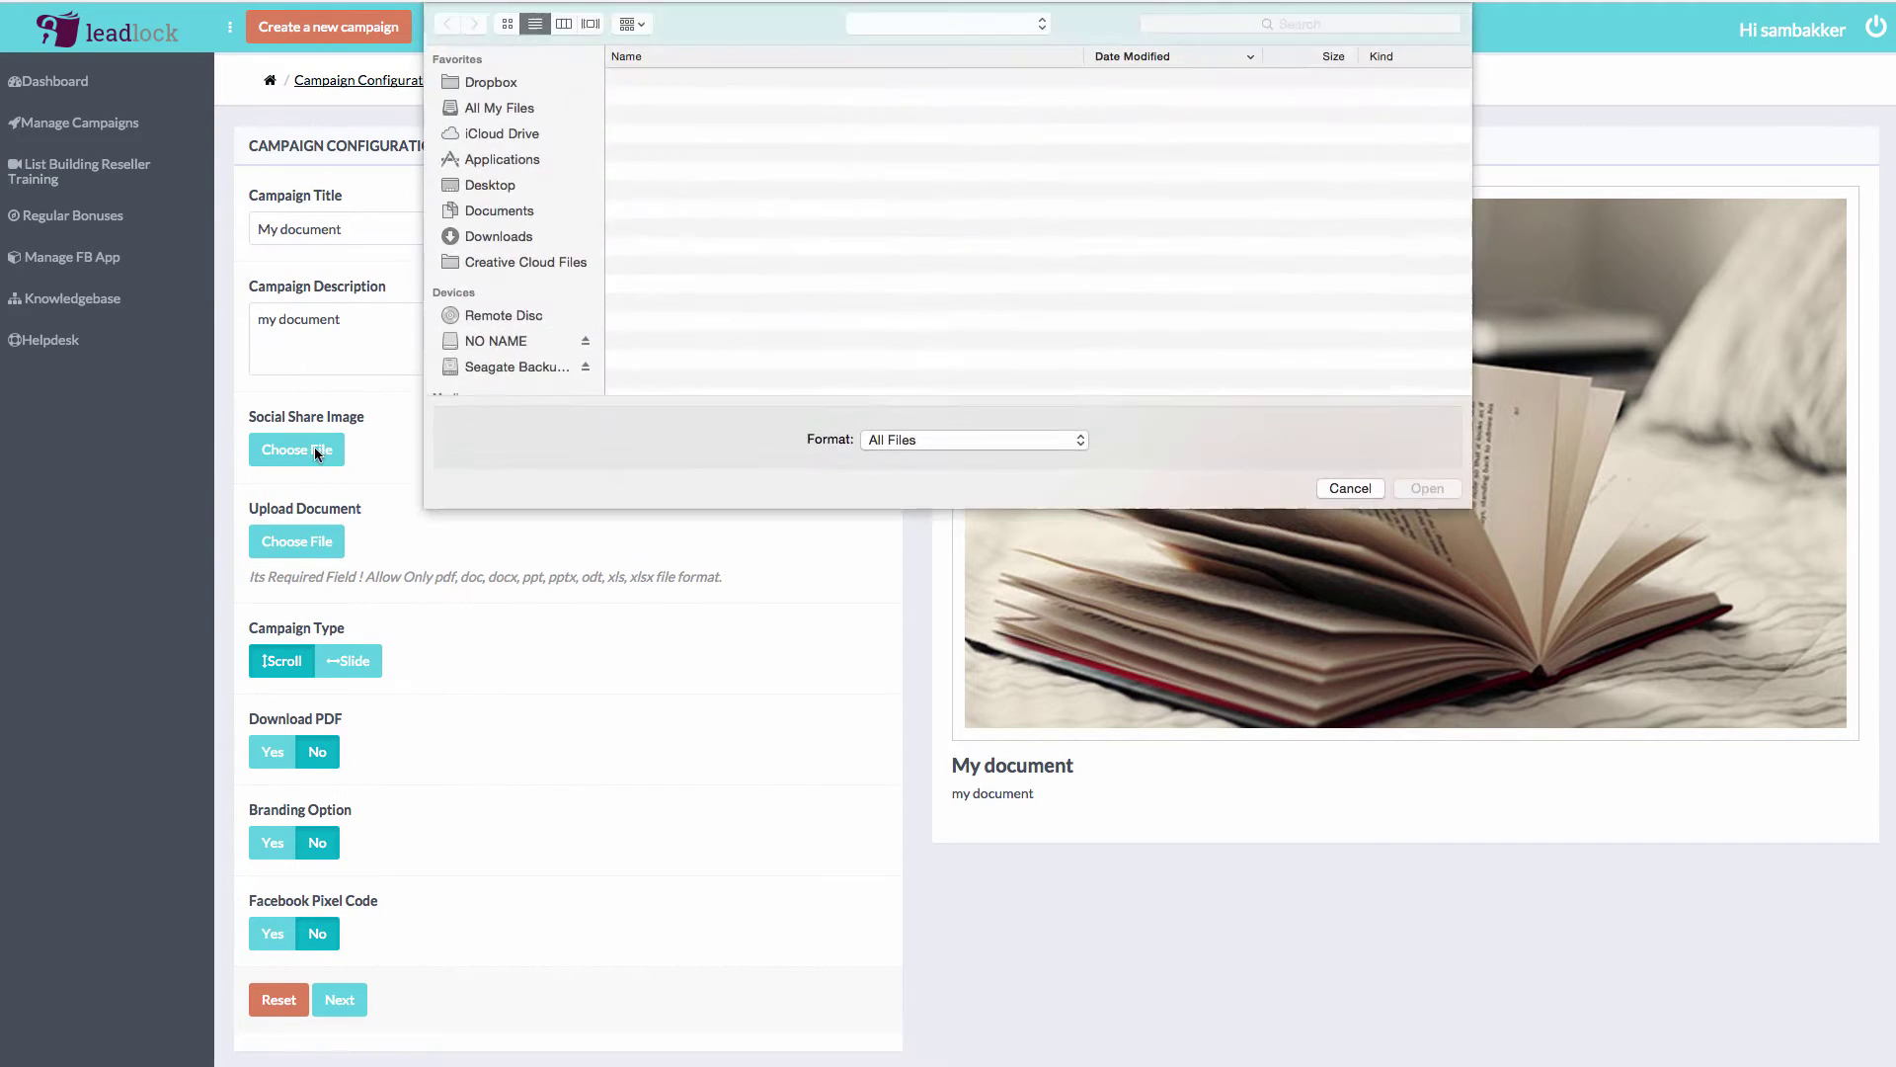
{"action": "double_click", "coordinate": [746, 170]}
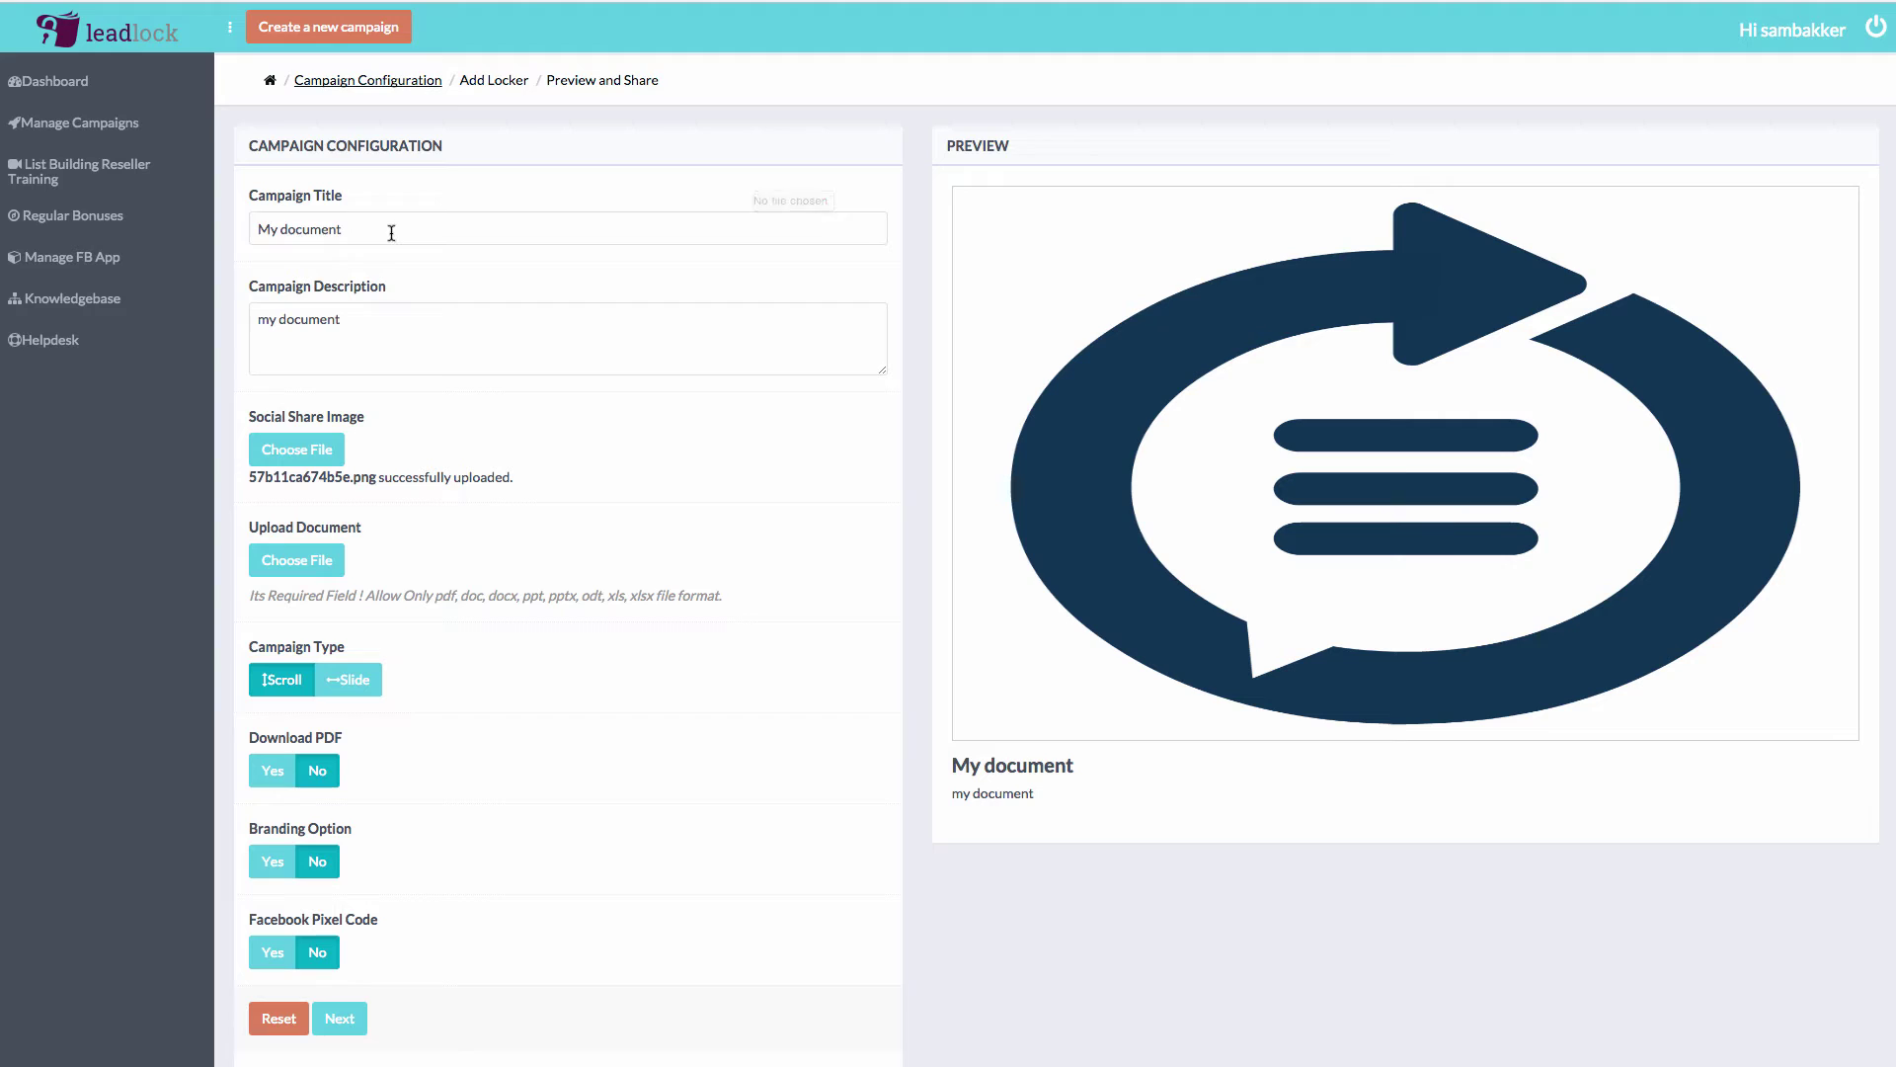
{"action": "left_click_drag", "start_coordinate": [391, 233], "coordinate": [219, 245]}
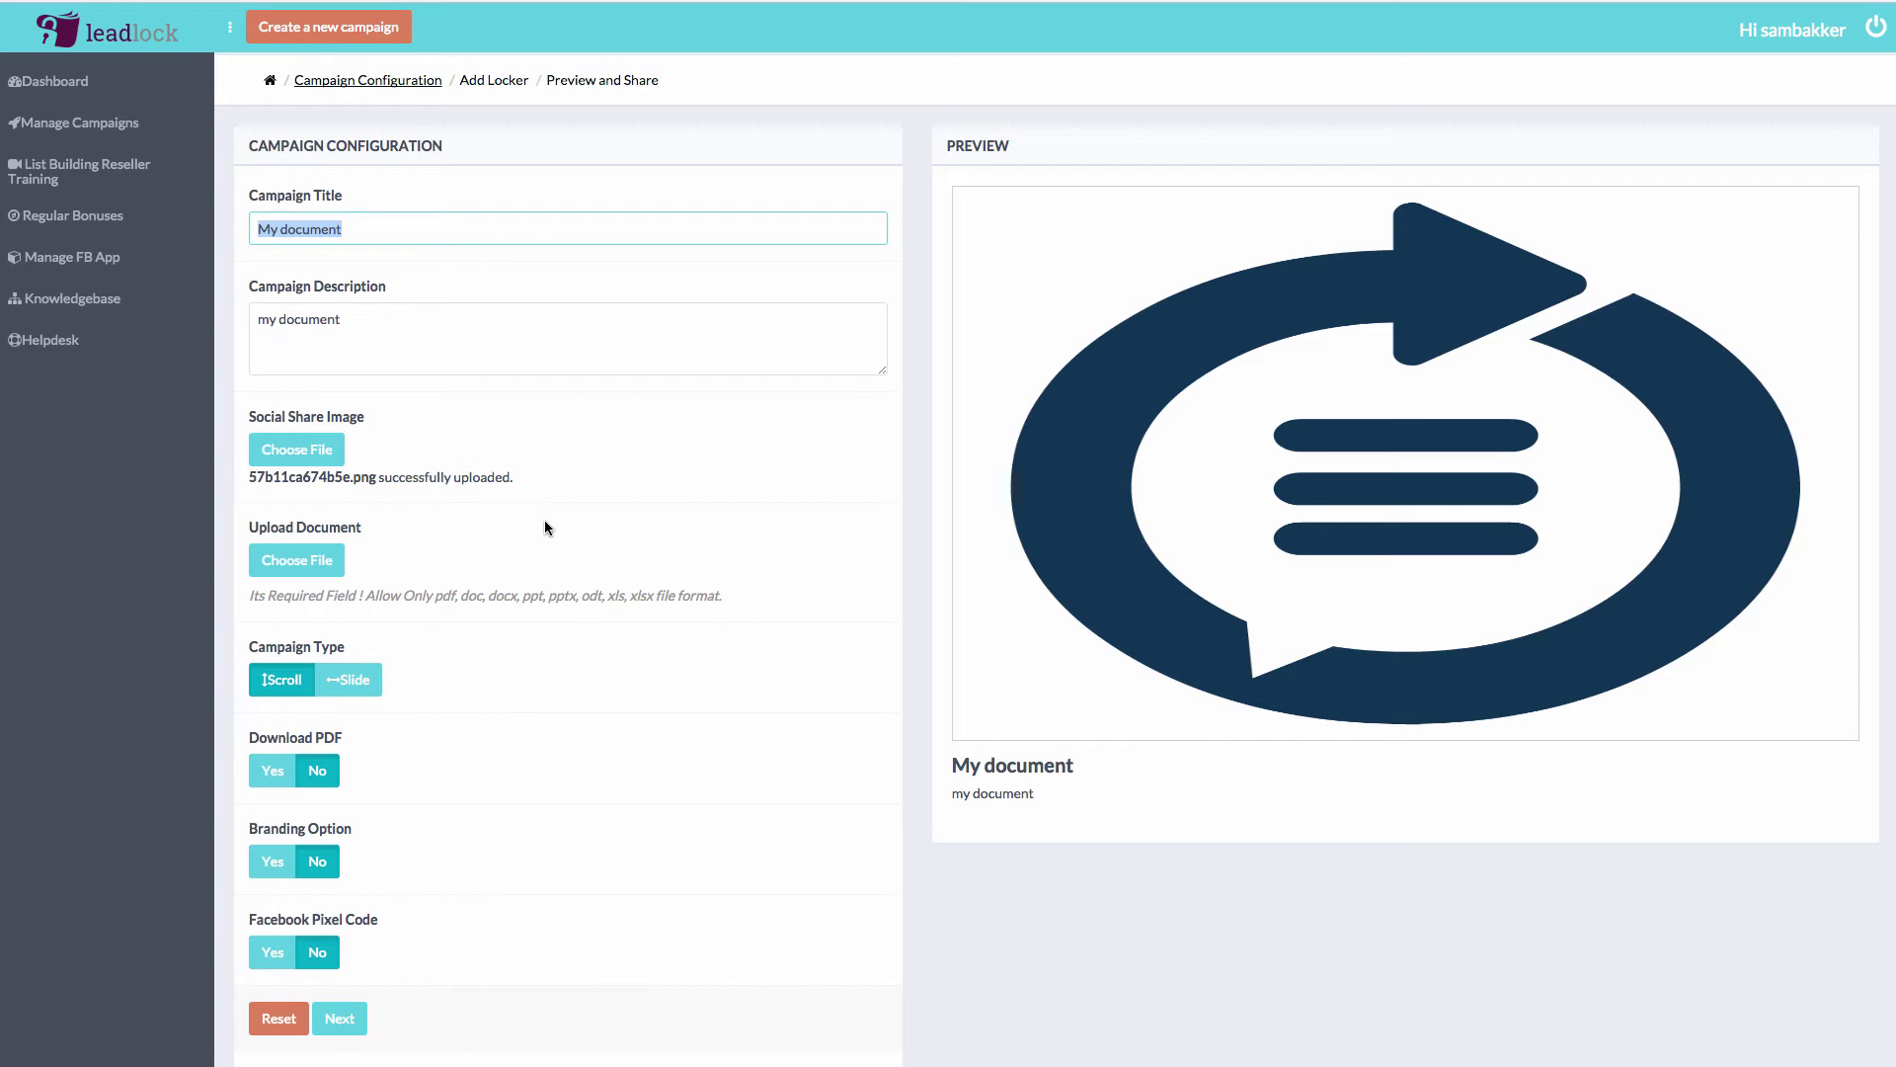
Title the campaign '3000 leads in 30 days', correcting the typo
{"action": "type", "text": "3000 leads in 30 datgs"}
{"action": "key", "text": "BackSpace"}
{"action": "type", "text": "ys"}
Replace the description with a guide to generating over 3000 leads in 30 days
{"action": "left_click", "coordinate": [567, 339]}
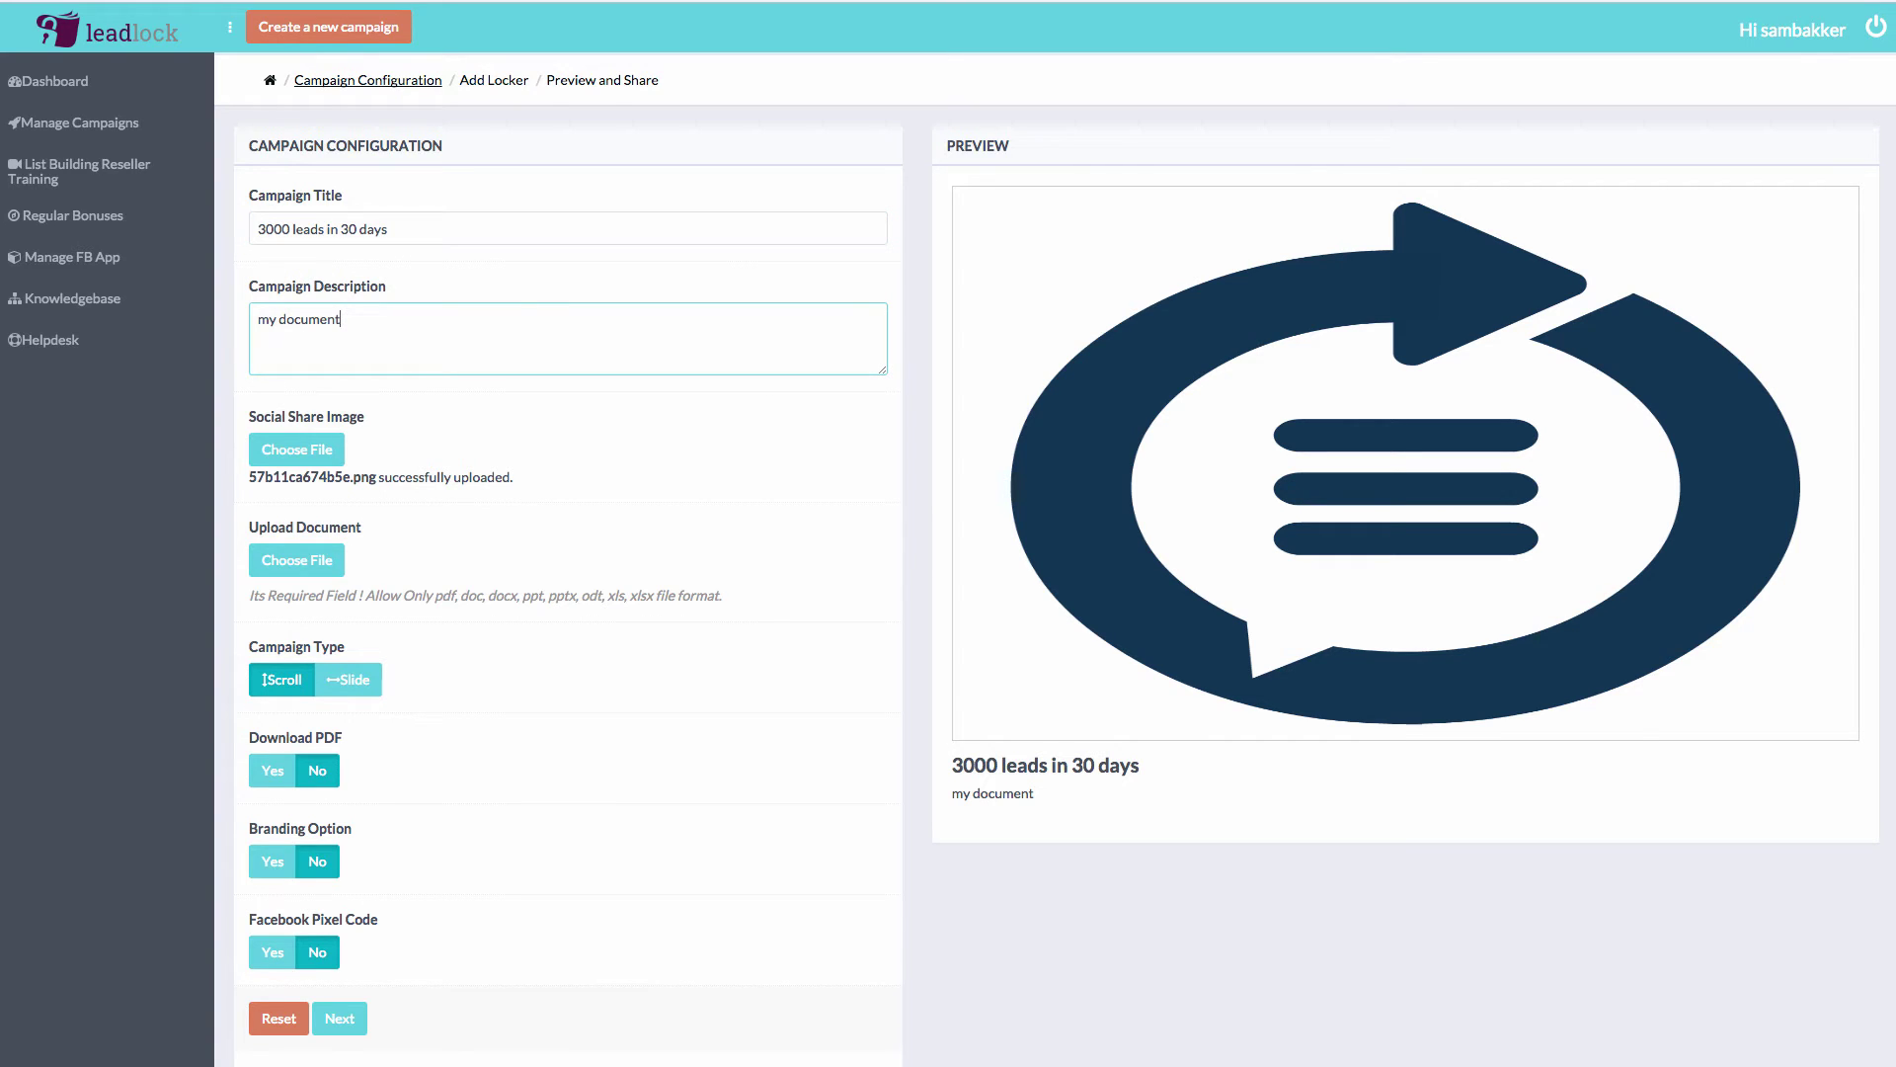
{"action": "left_click_drag", "start_coordinate": [391, 326], "coordinate": [59, 302]}
{"action": "type", "text": "Download this "}
{"action": "type", "text": "guide to sellin"}
{"action": "type", "text": "g"}
{"action": "key", "text": "BackSpace"}
{"action": "key", "text": "BackSpace"}
{"action": "key", "text": "BackSpace"}
{"action": "key", "text": "BackSpace"}
{"action": "key", "text": "BackSpace"}
{"action": "key", "text": "BackSpace"}
{"action": "key", "text": "BackSpace"}
{"action": "type", "text": "generating over "}
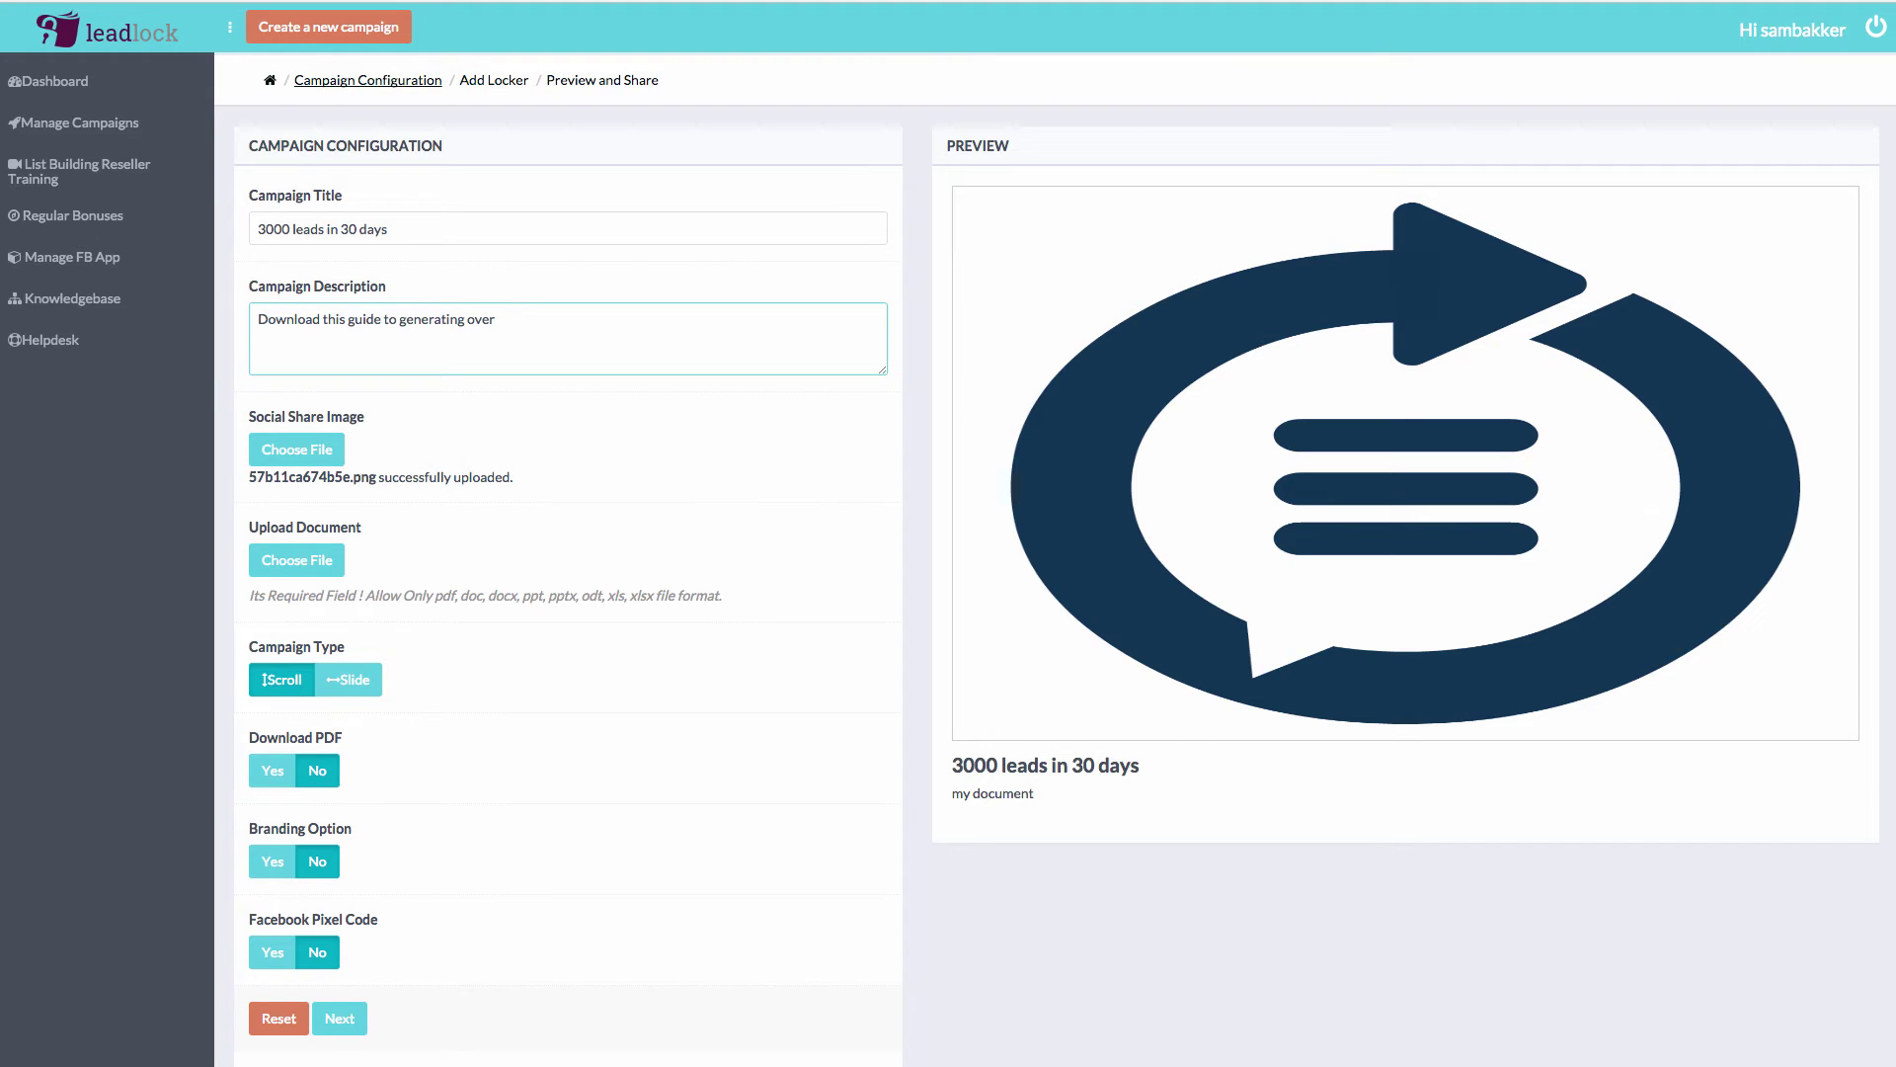
{"action": "type", "text": "3000 leads in 30 days. Read this guide and "}
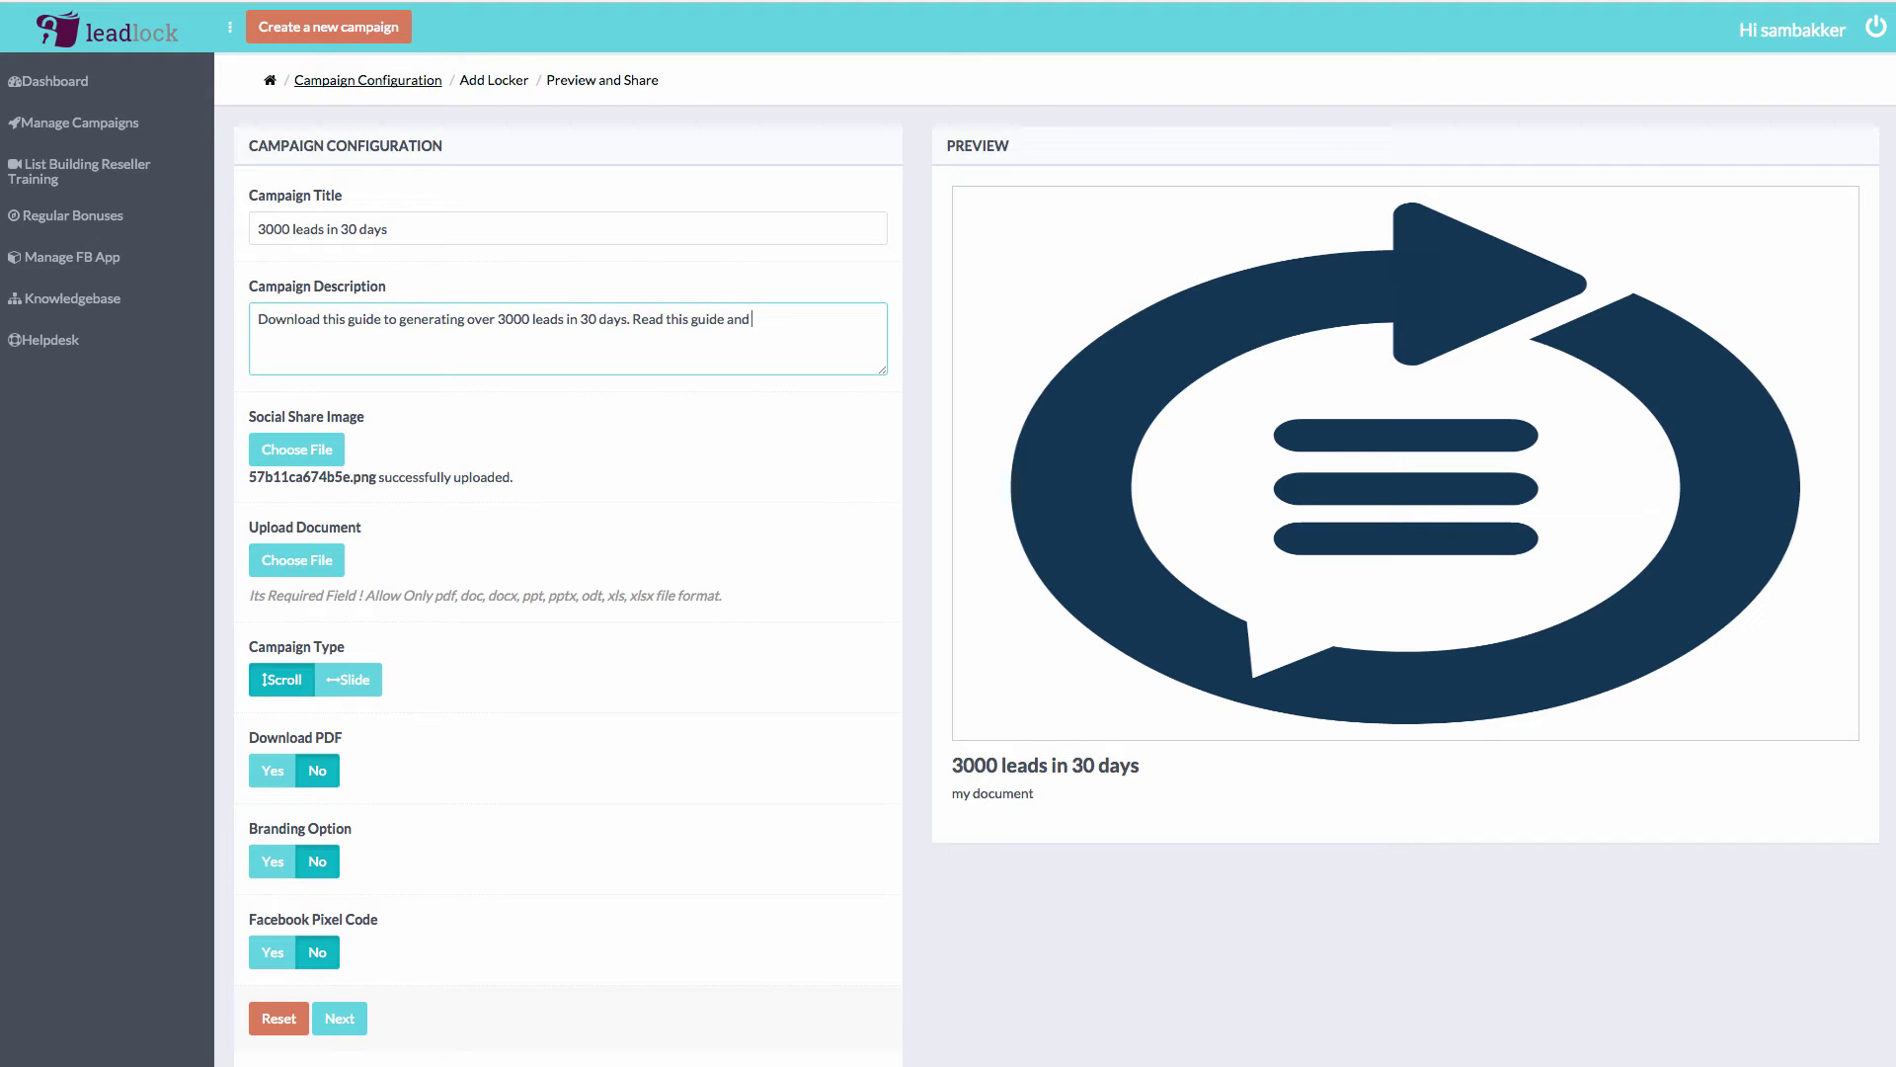
{"action": "type", "text": "if you like it you can subscriber for more."}
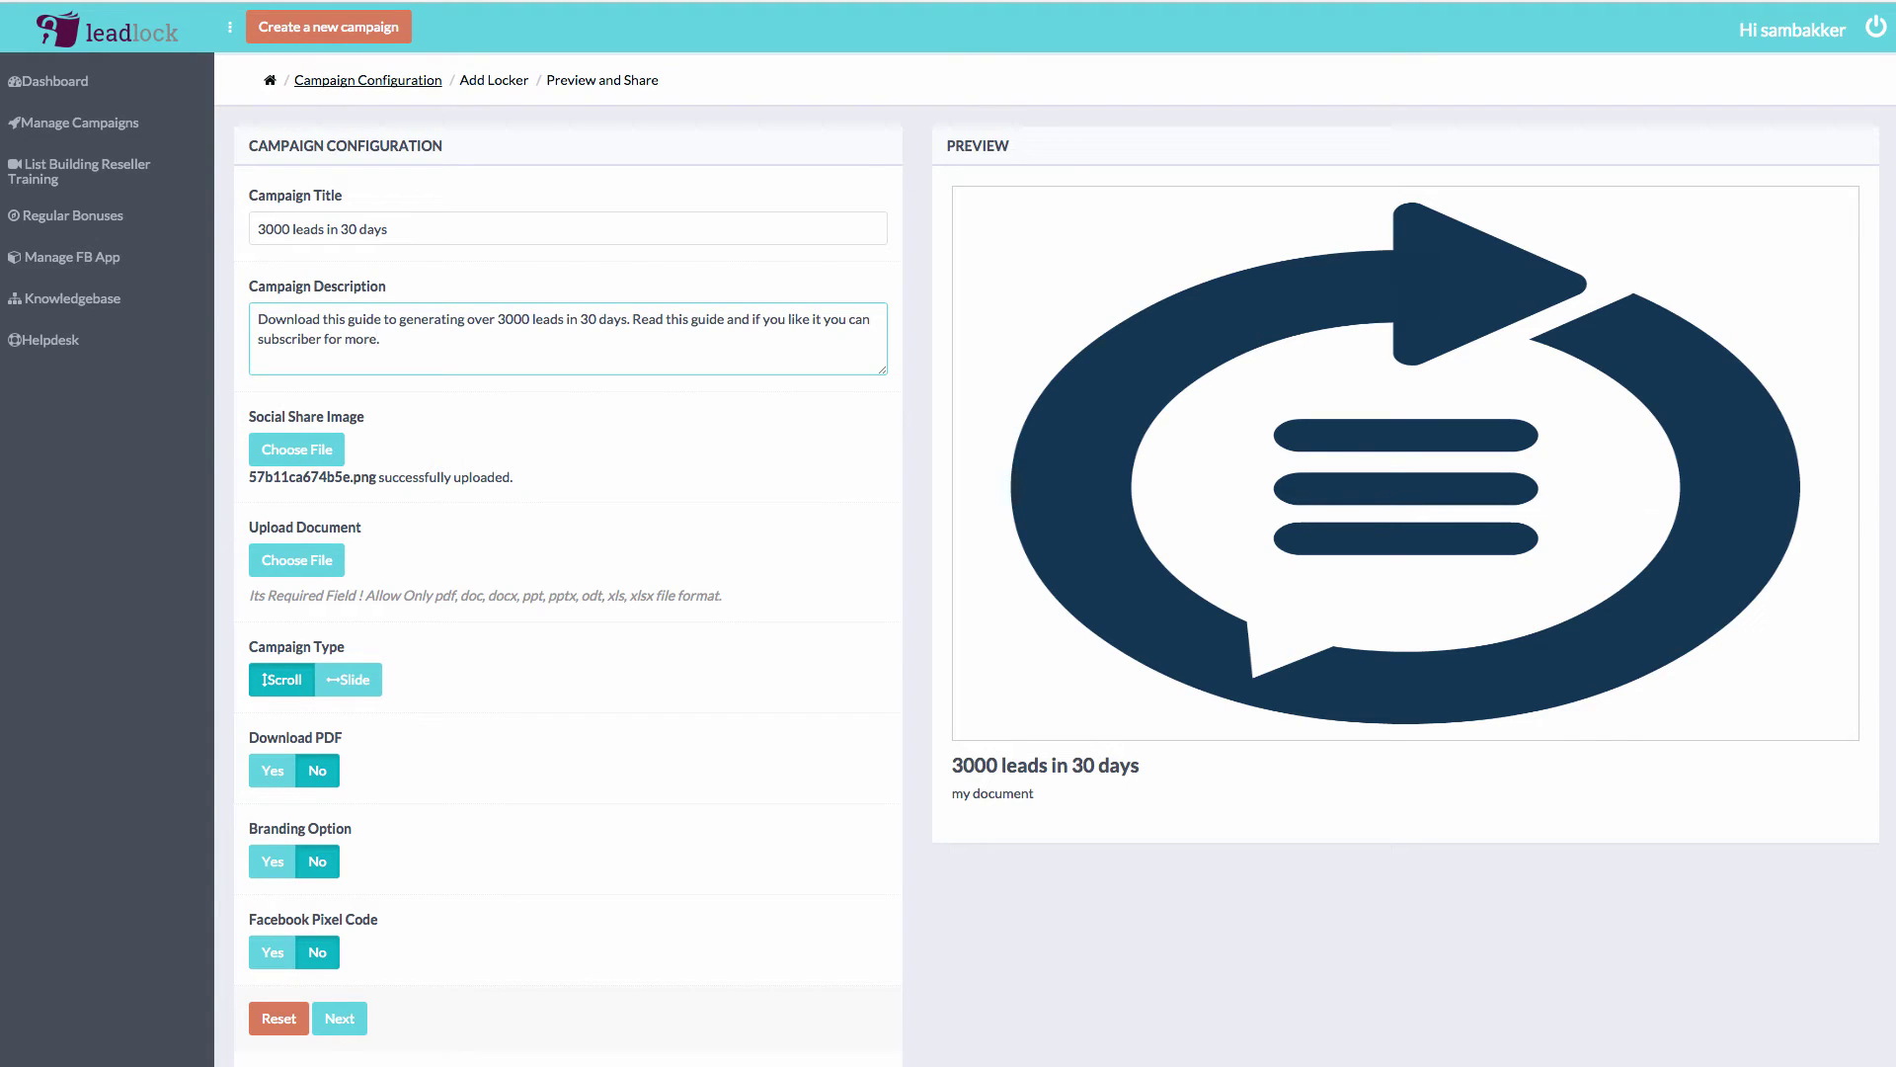
{"action": "left_click", "coordinate": [642, 529]}
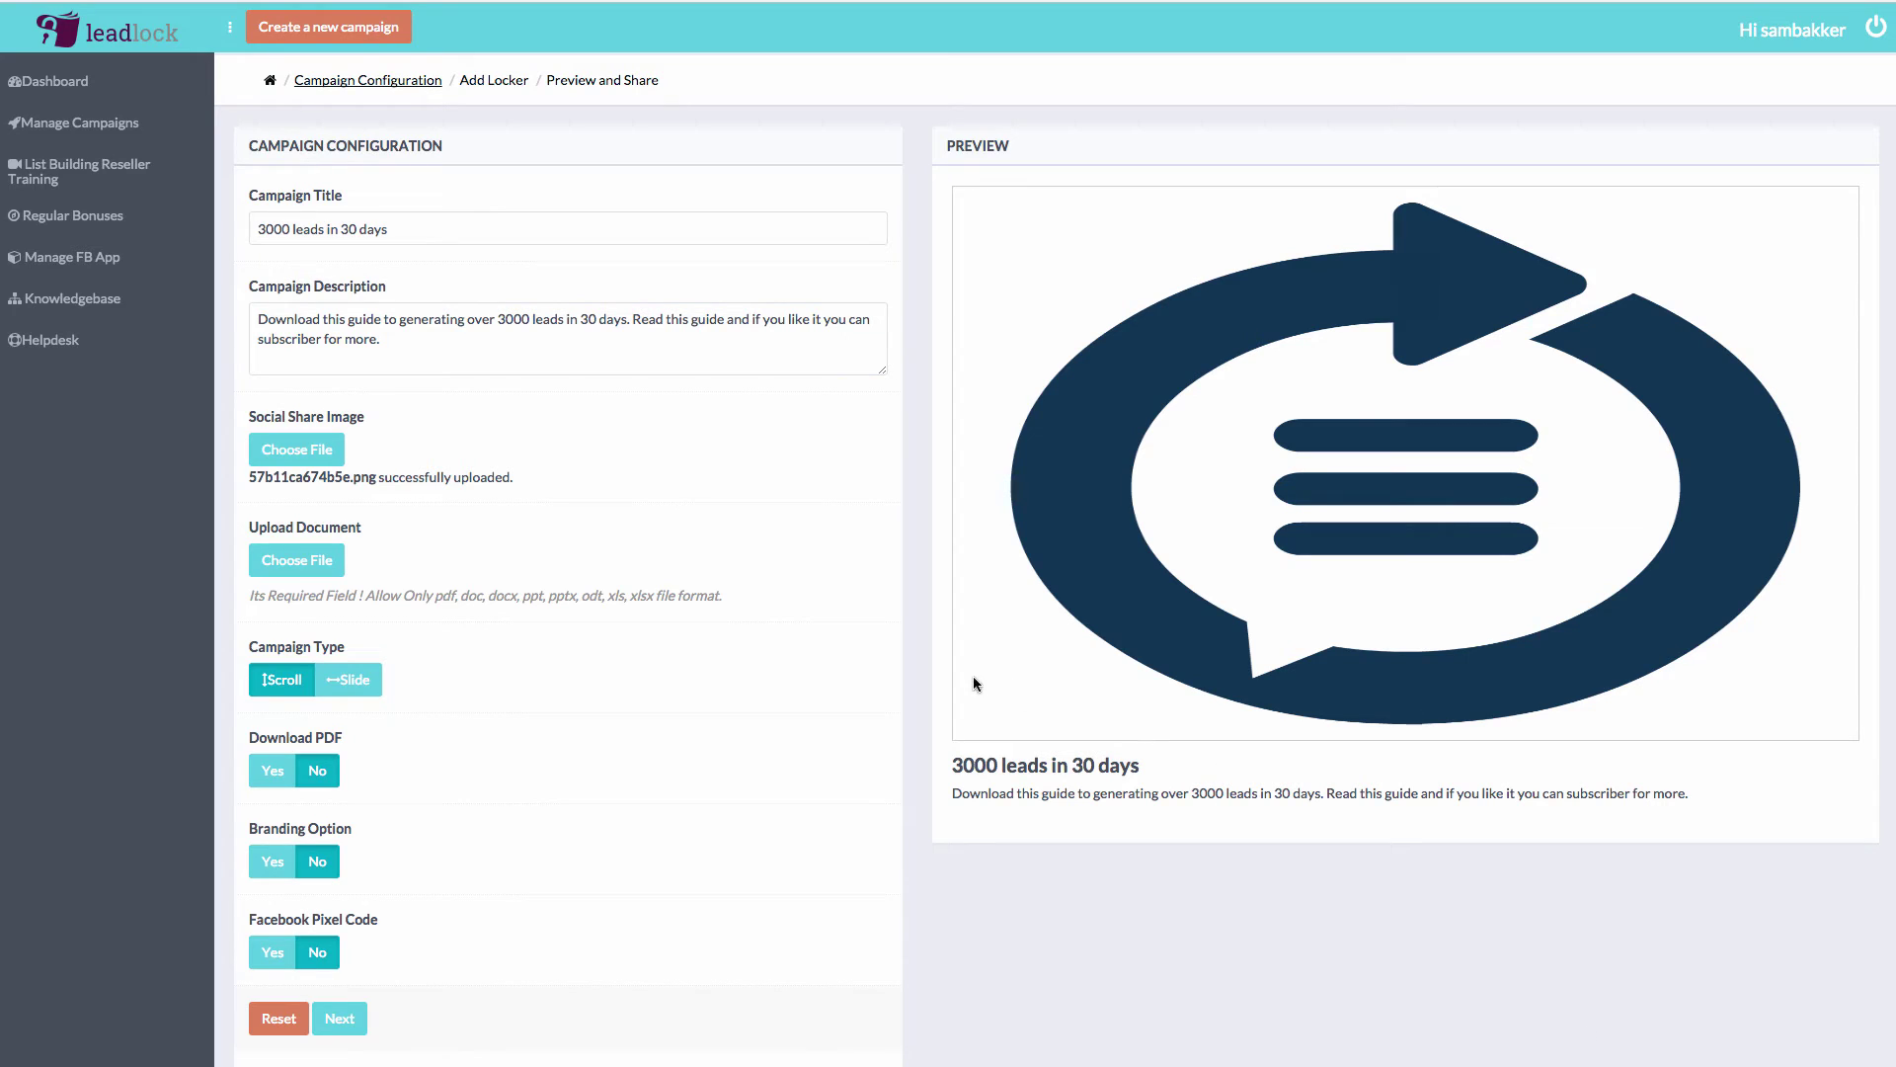
{"action": "left_click", "coordinate": [286, 565]}
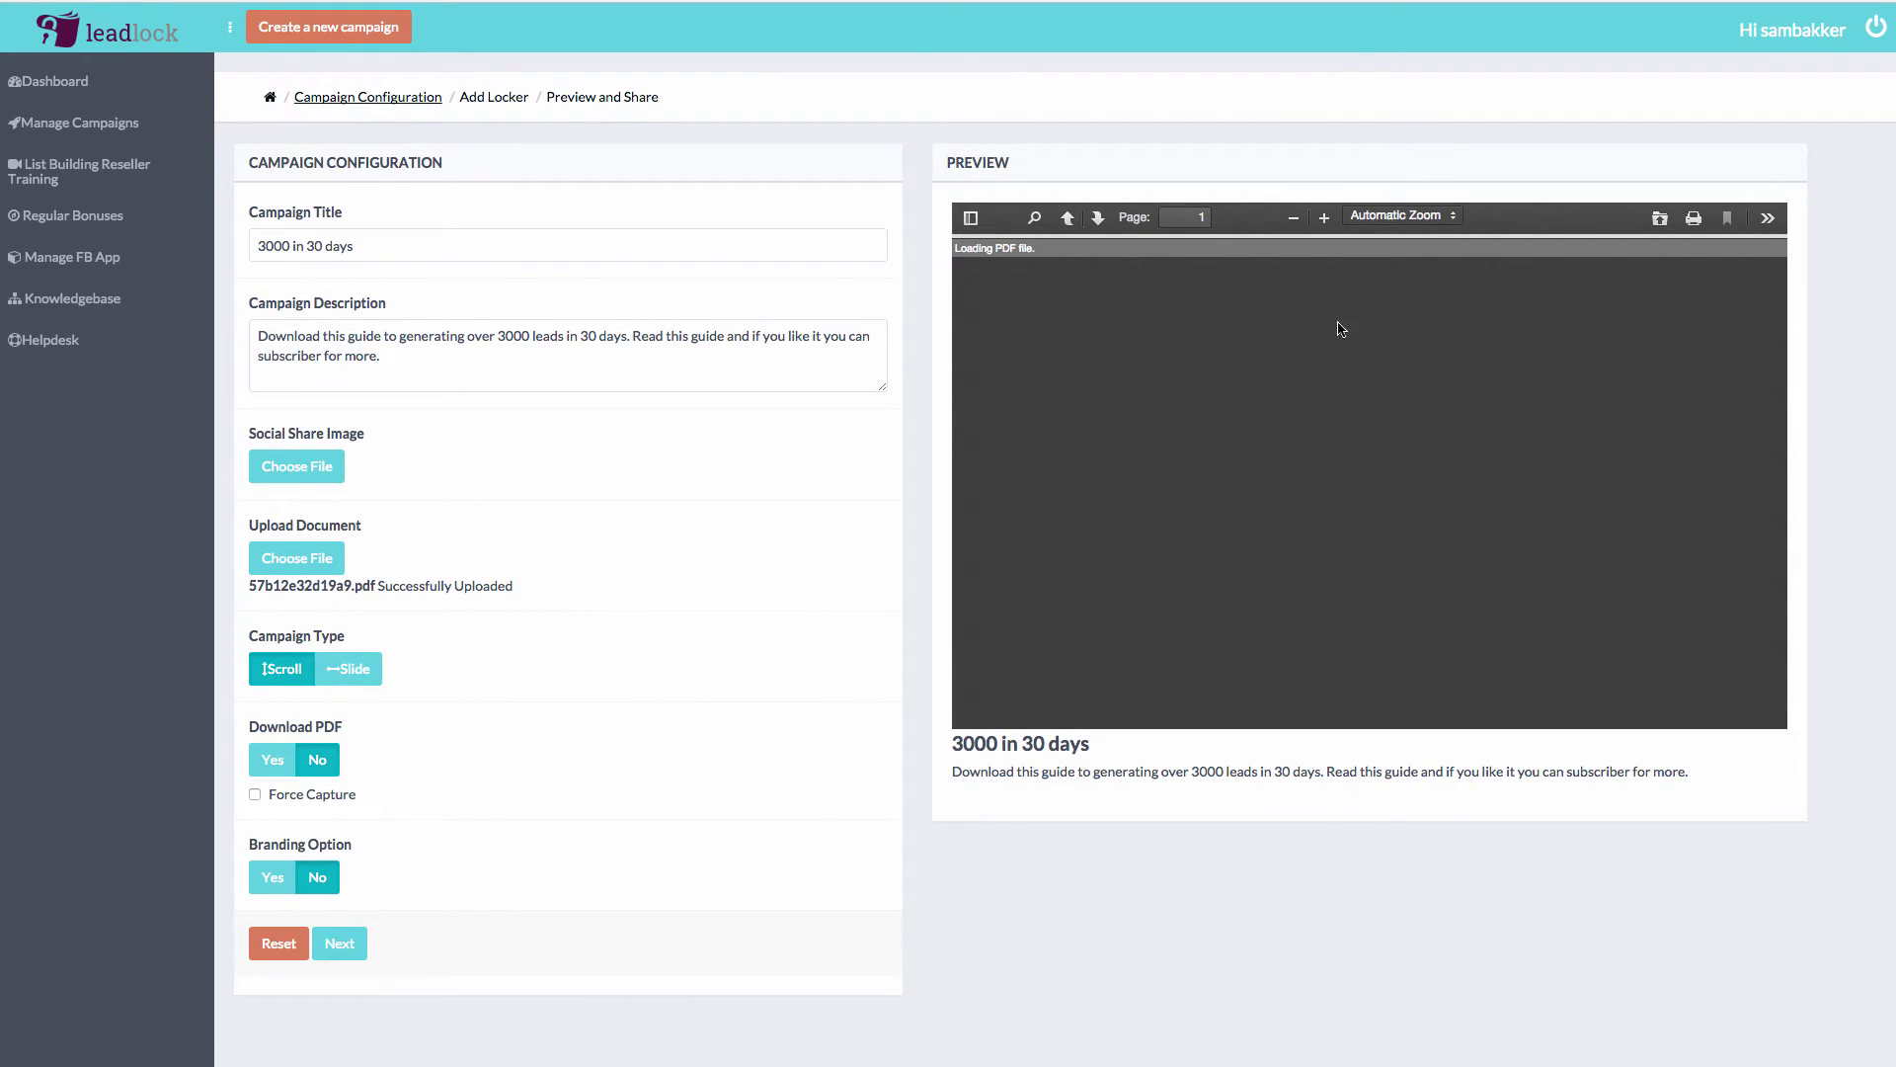
Scroll down to the campaign type, Download PDF and Branding options
{"action": "scroll", "coordinate": [938, 276], "scroll_direction": "down", "scroll_amount": 1}
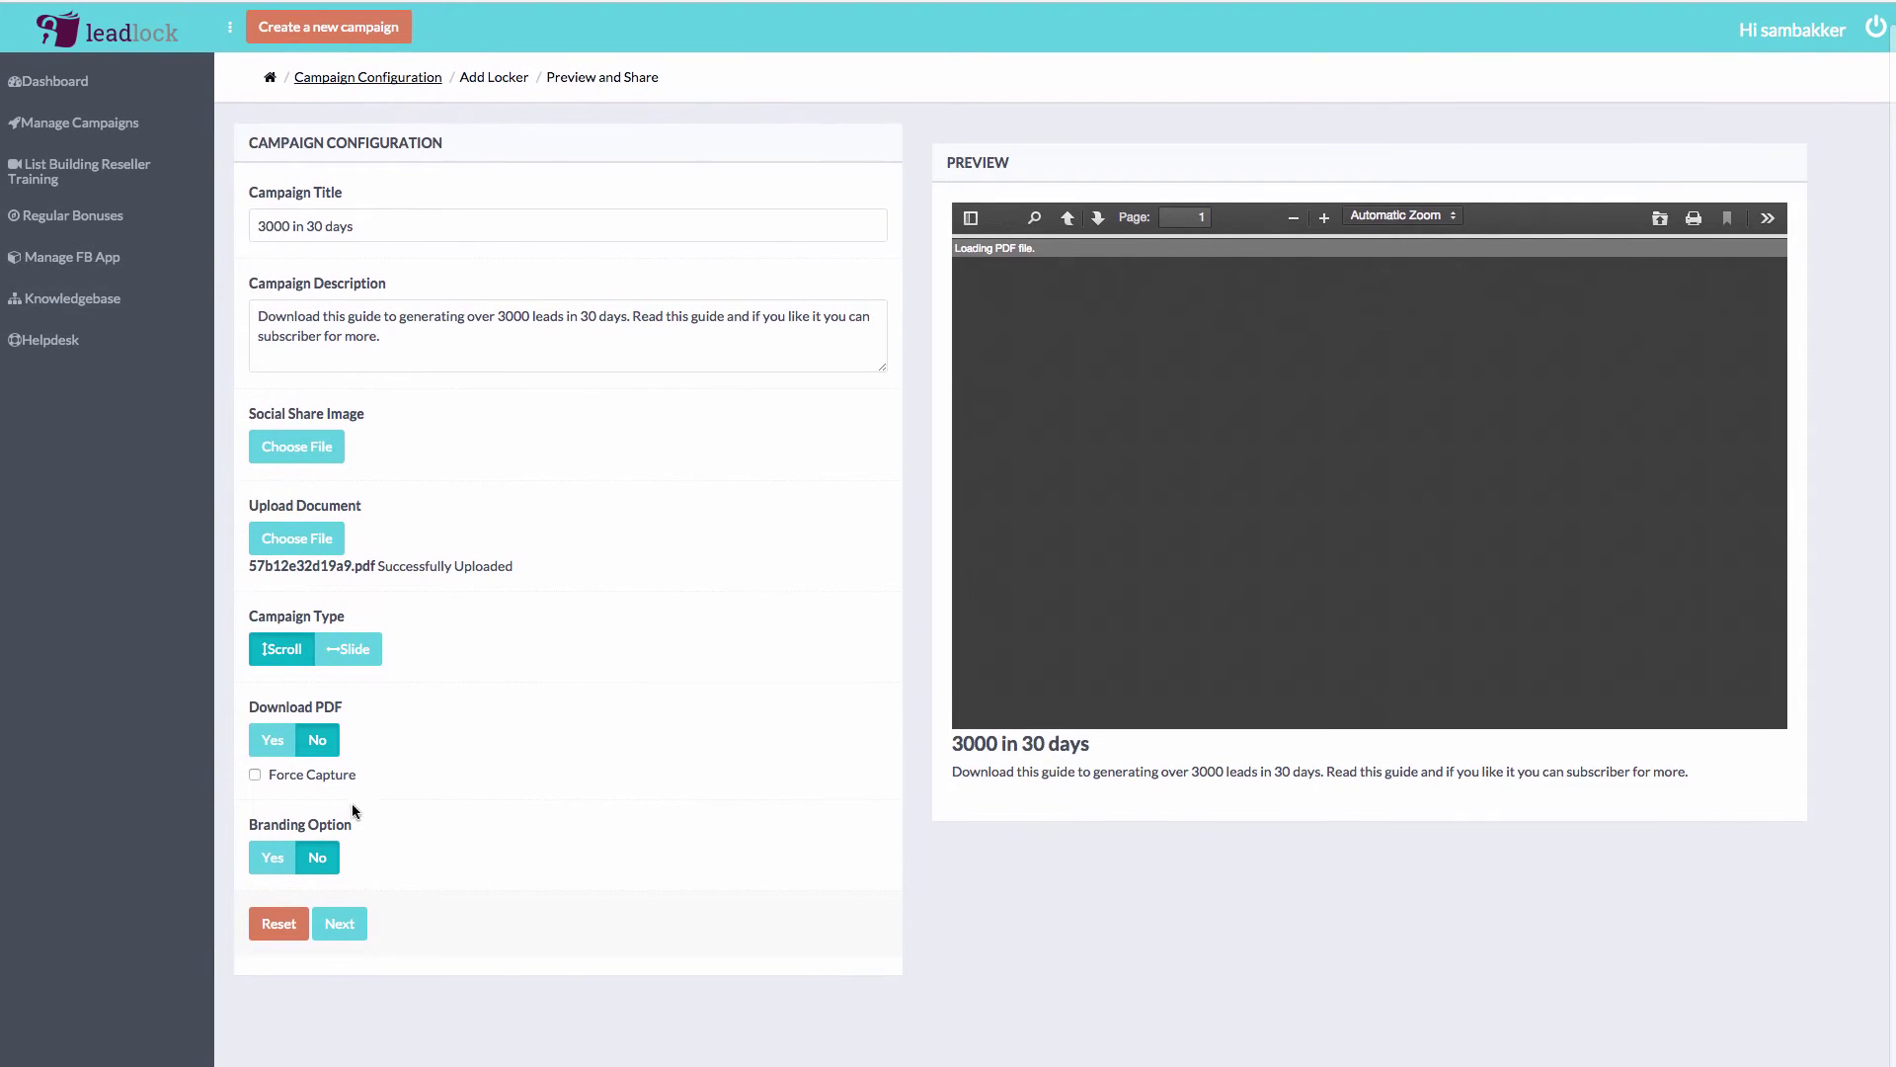
Allow PDF downloads with force capture, leaving branding turned off
{"action": "left_click", "coordinate": [255, 775]}
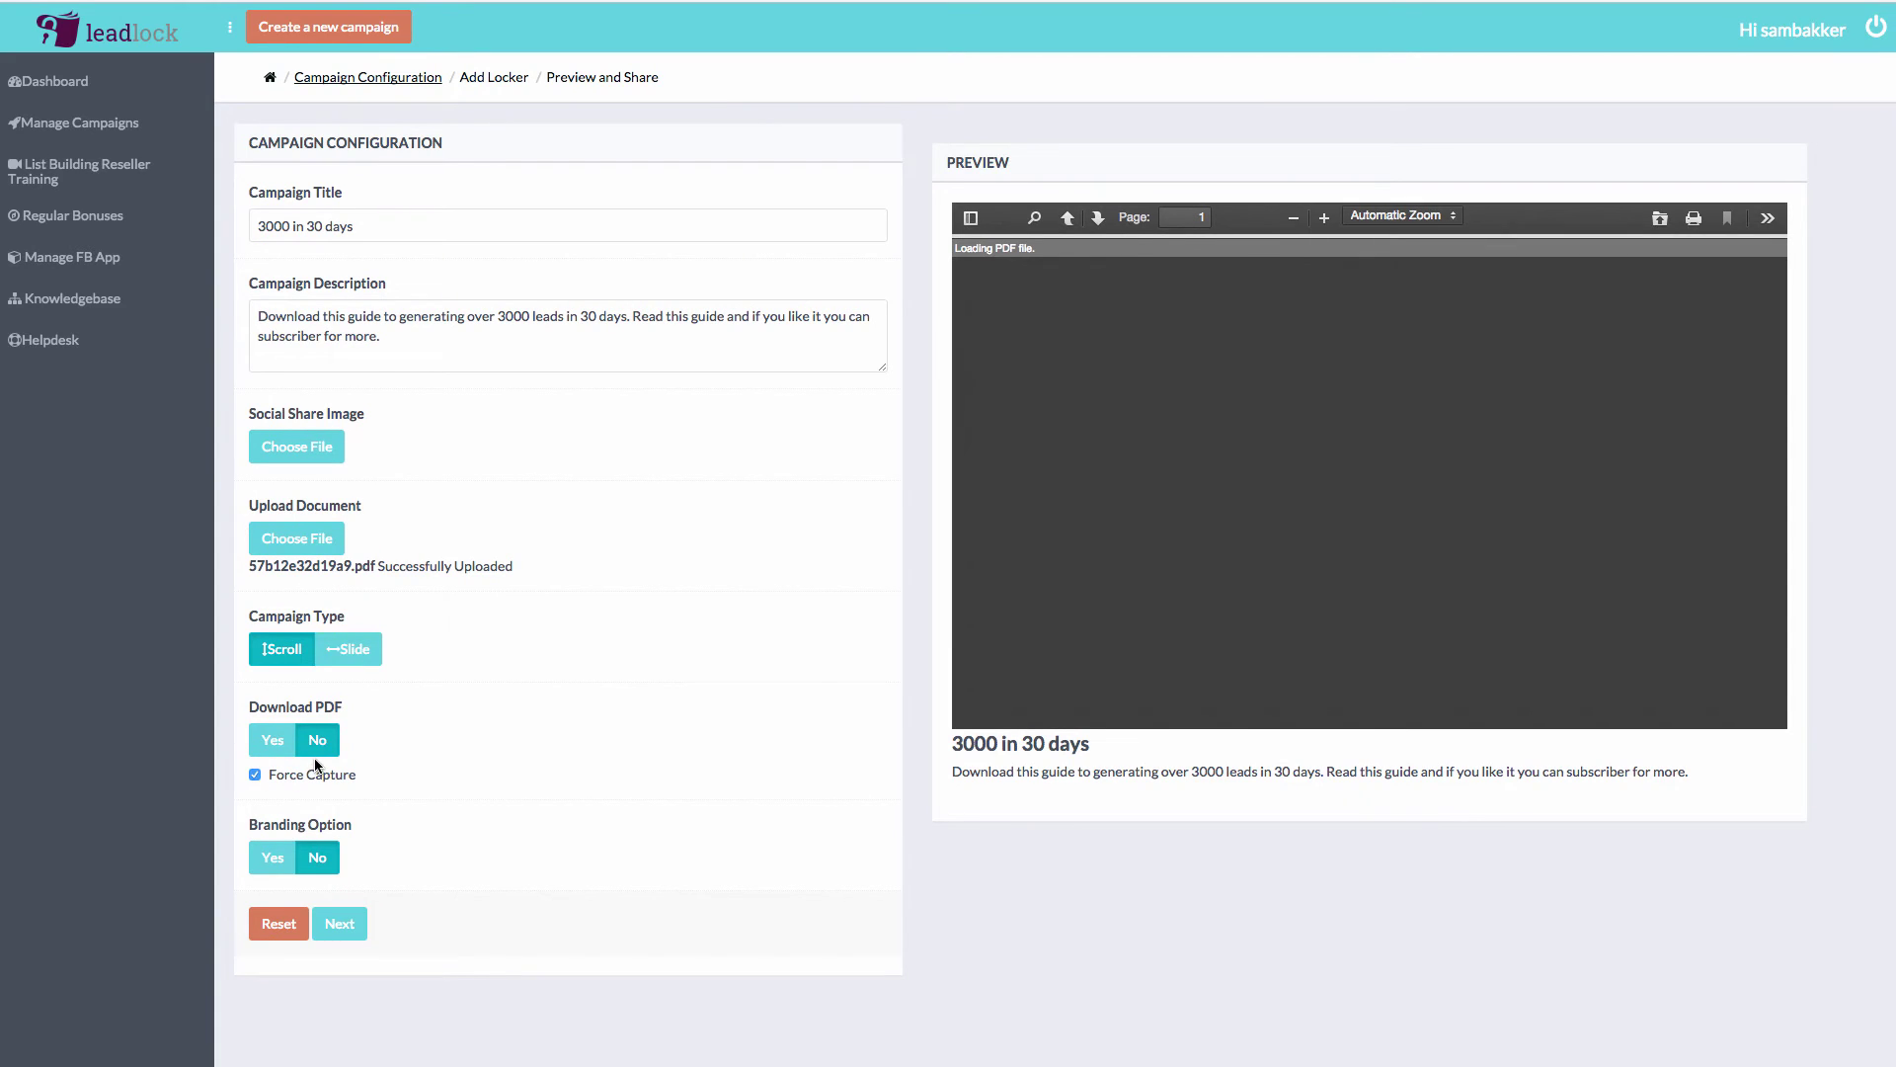
{"action": "left_click", "coordinate": [268, 749]}
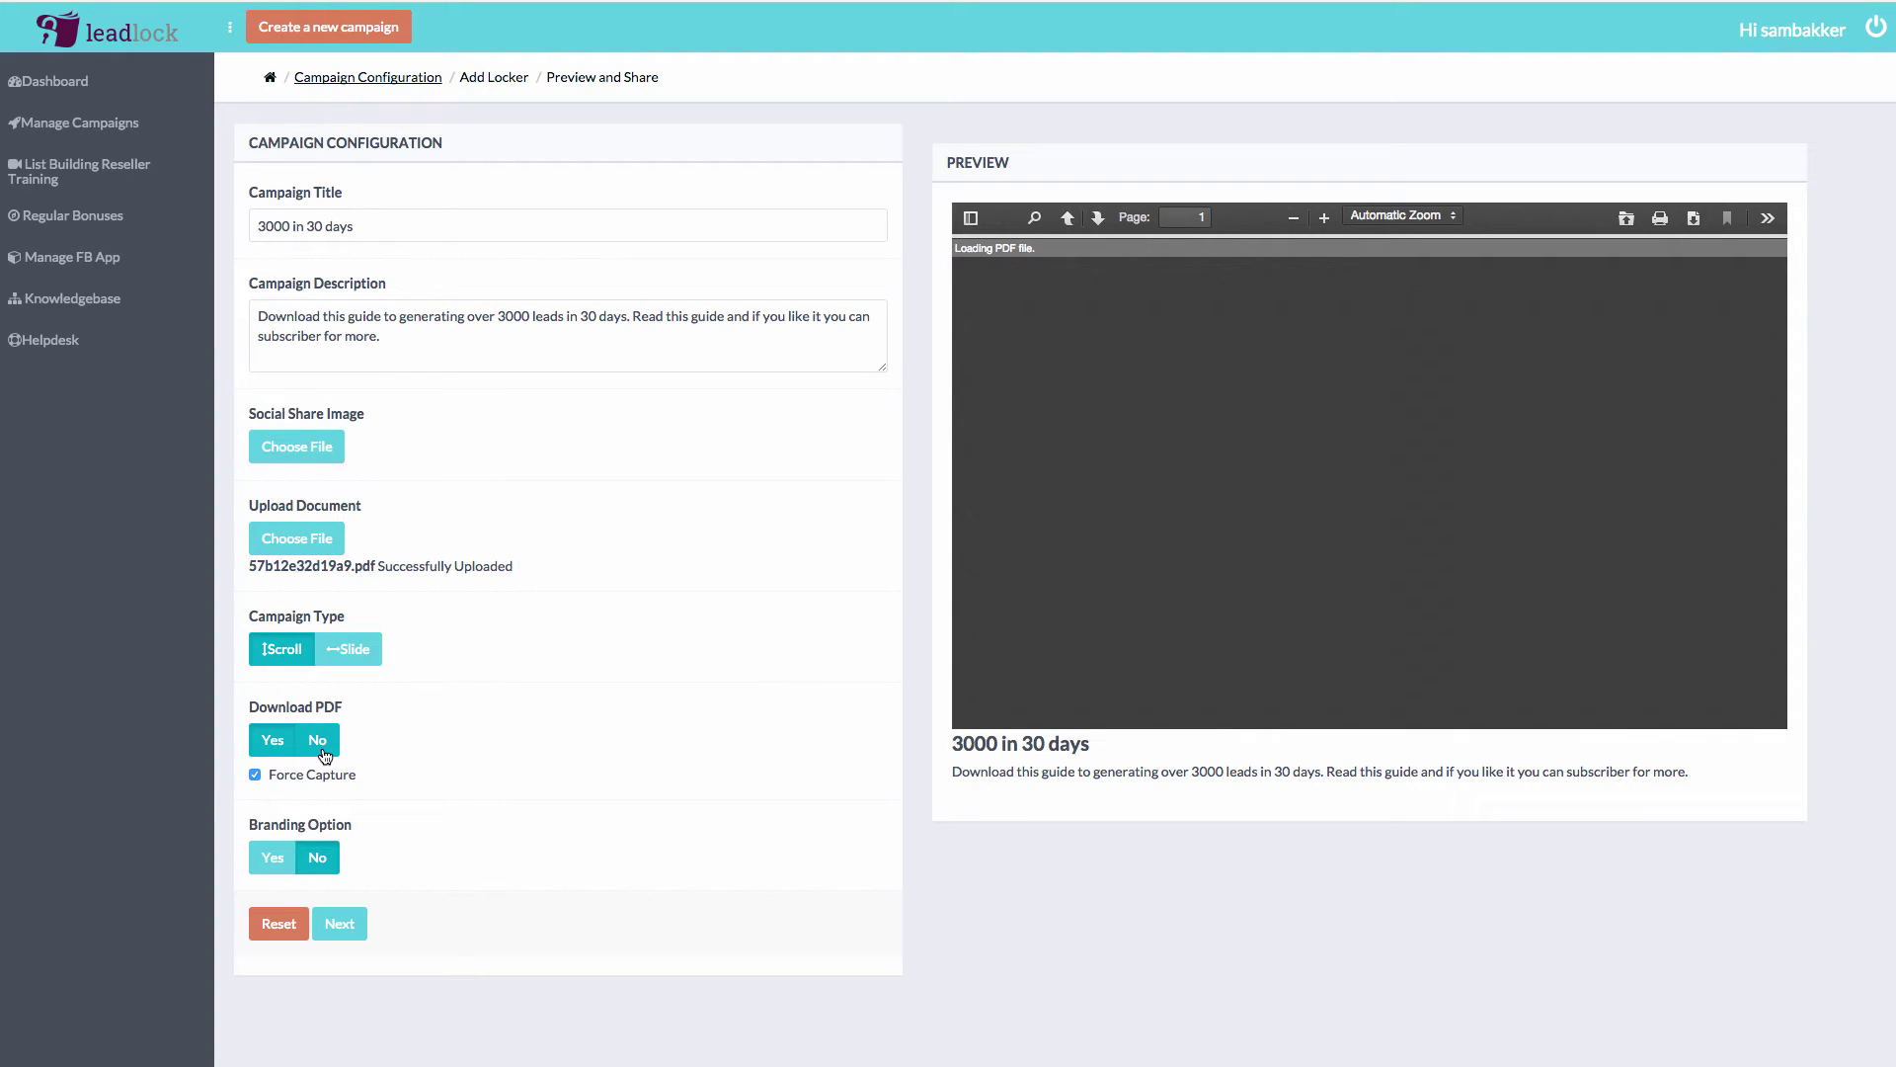
{"action": "left_click", "coordinate": [274, 861]}
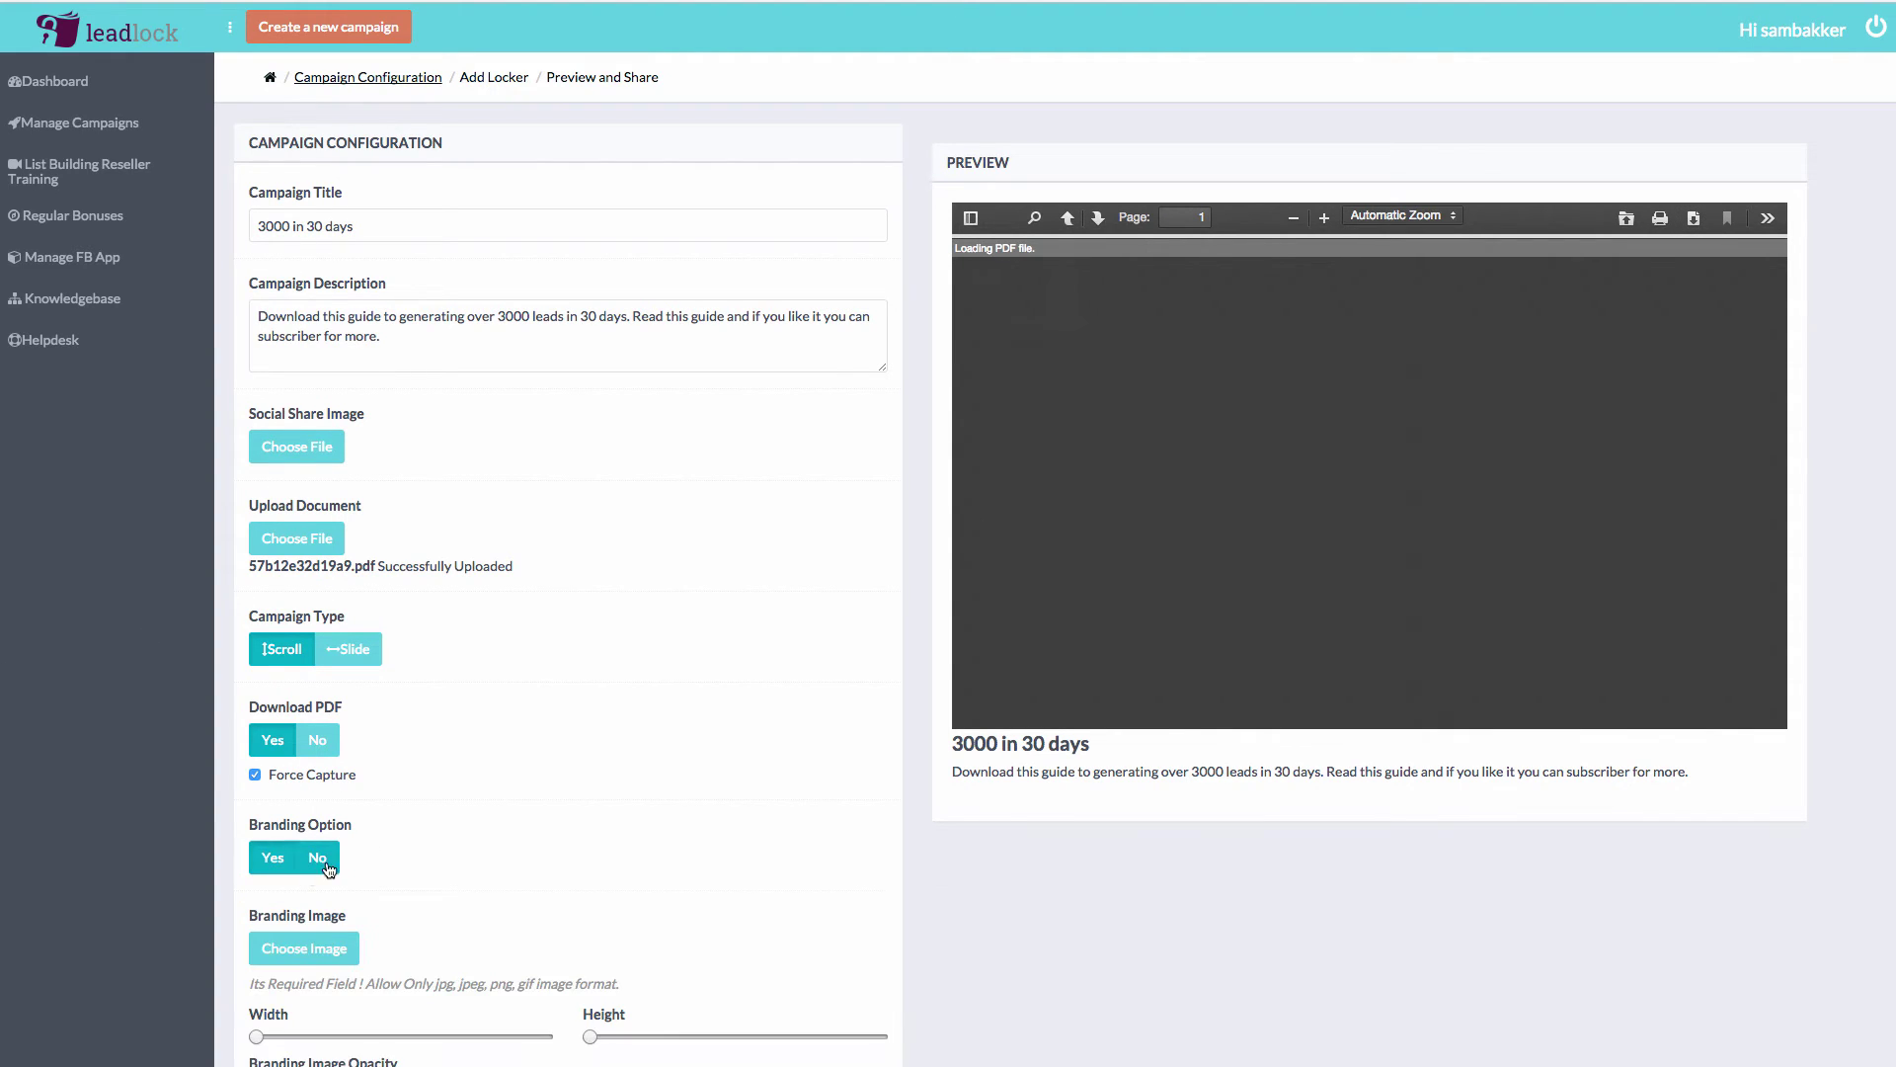
{"action": "scroll", "coordinate": [328, 867], "scroll_direction": "down", "scroll_amount": 3}
{"action": "left_click_drag", "start_coordinate": [456, 788], "coordinate": [267, 785]}
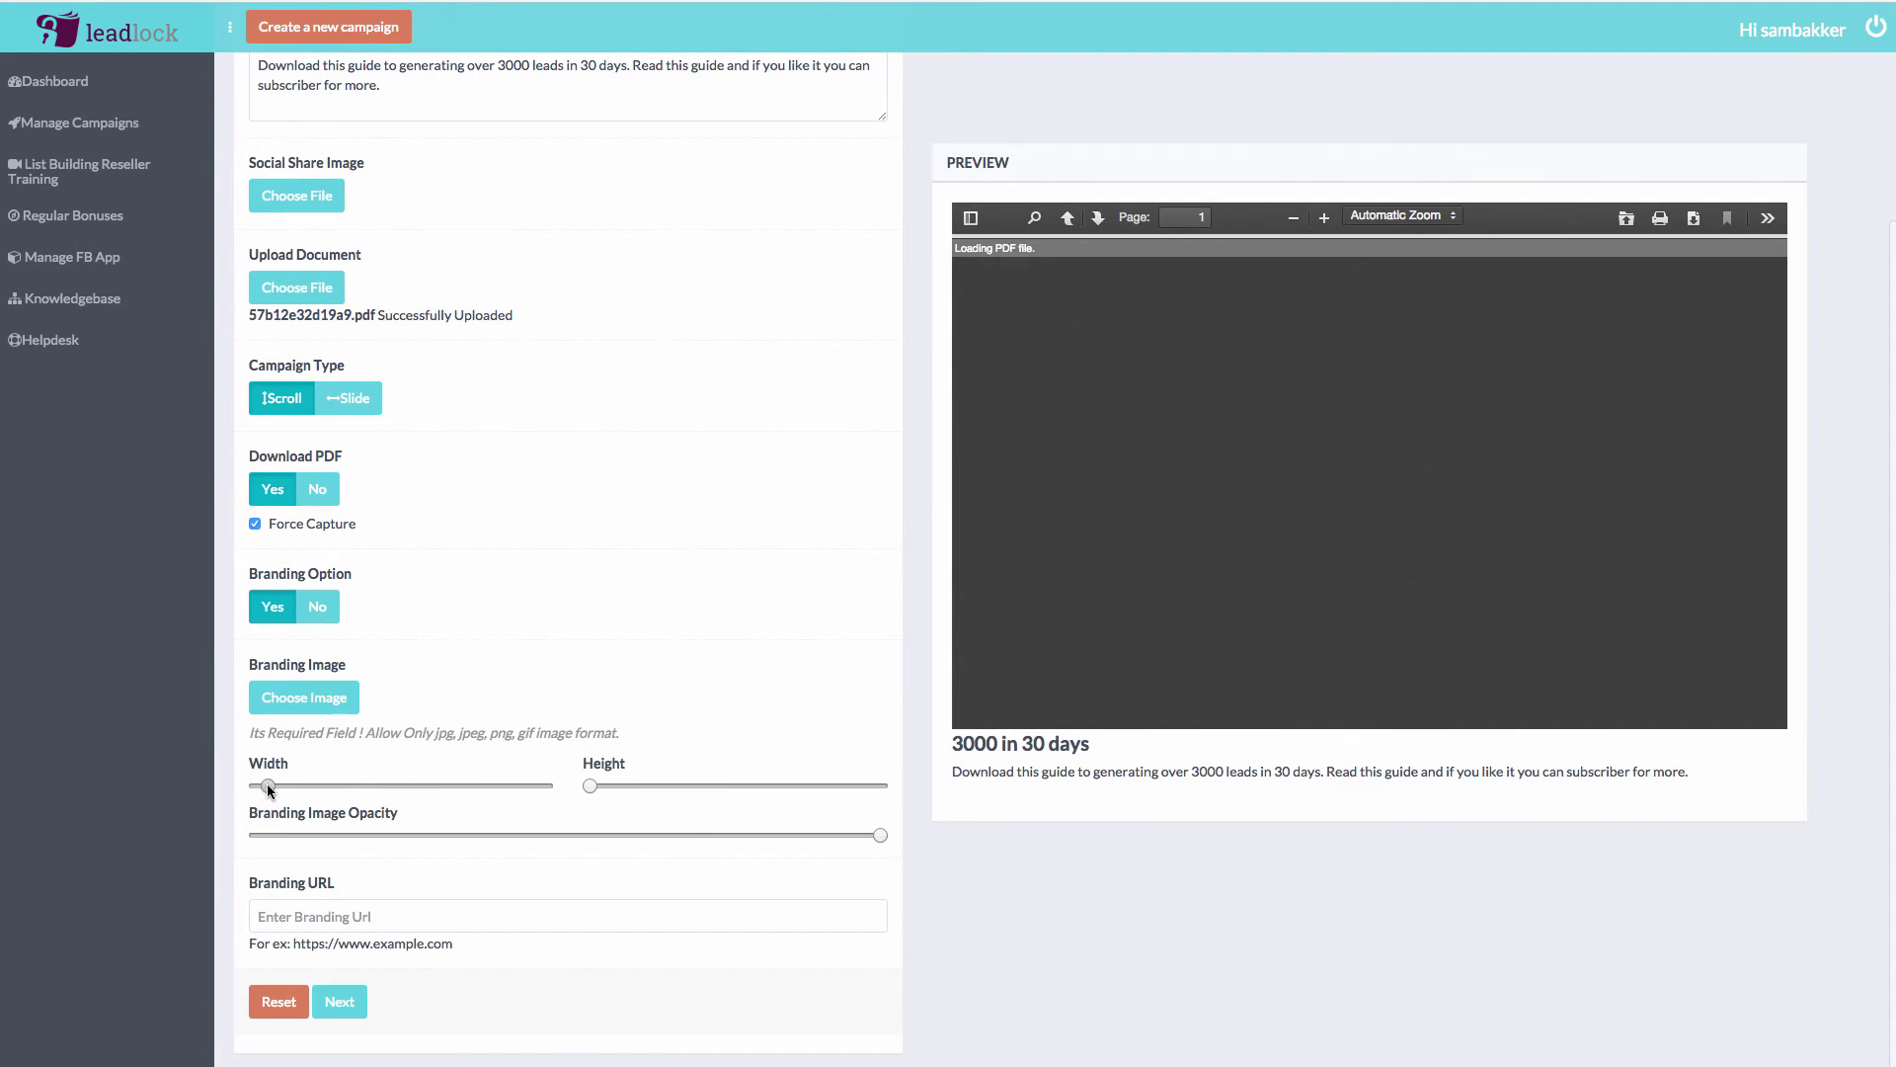
{"action": "left_click", "coordinate": [317, 607]}
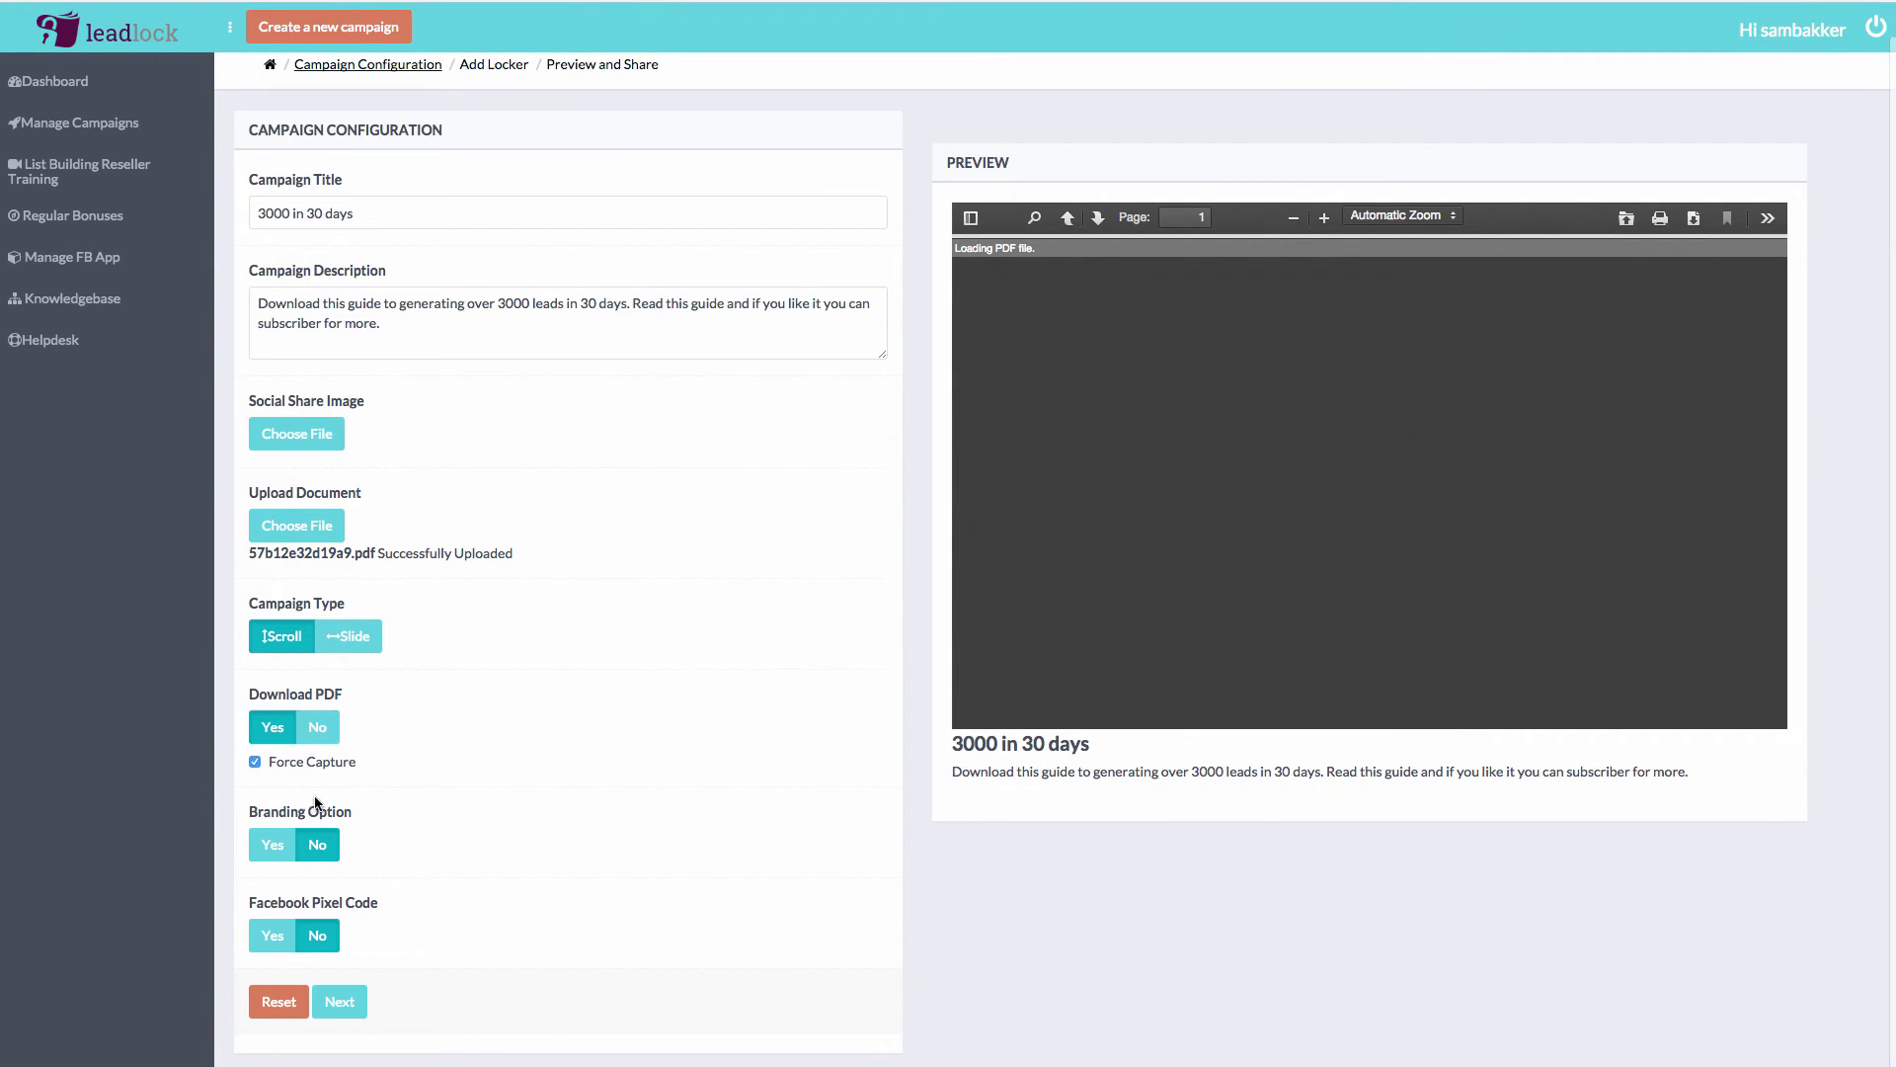
Leave Facebook Pixel tracking off and submit the configuration to reach Add Locker
{"action": "left_click", "coordinate": [275, 937]}
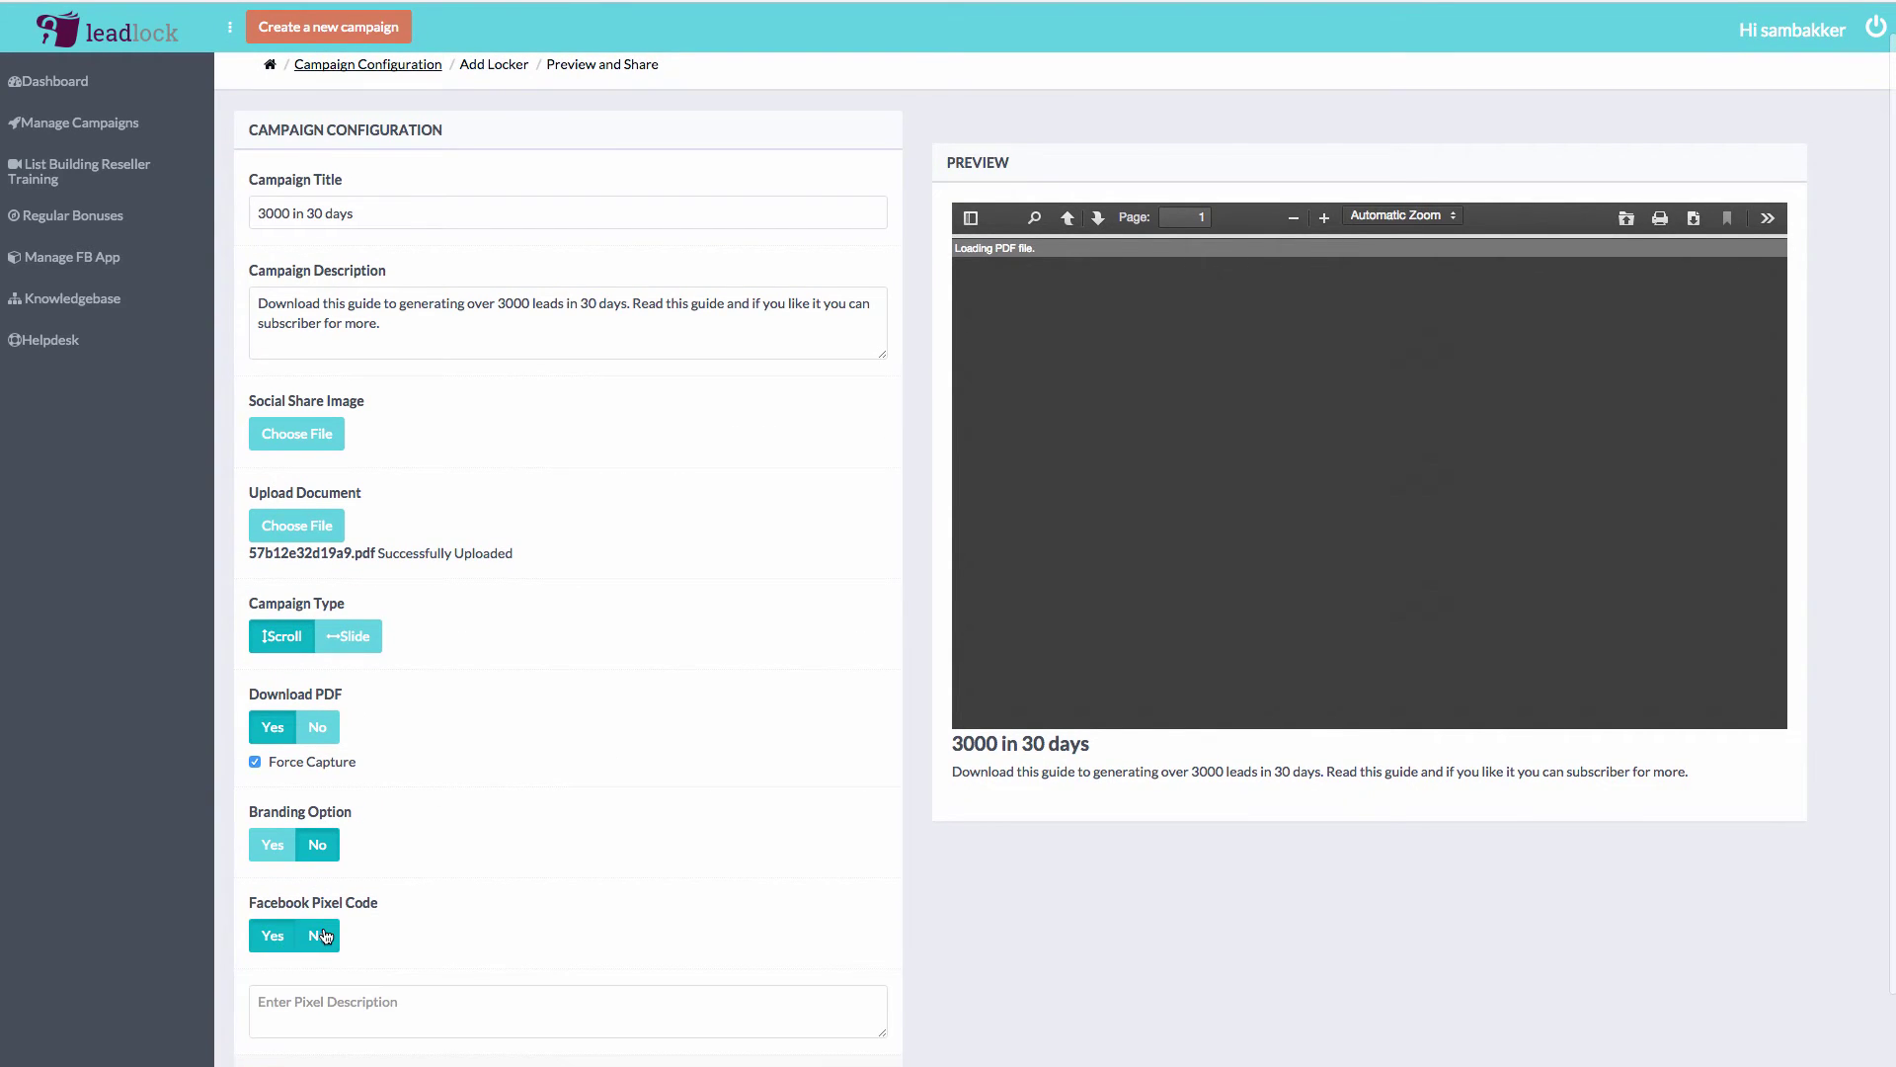
{"action": "scroll", "coordinate": [302, 934], "scroll_direction": "down", "scroll_amount": 2}
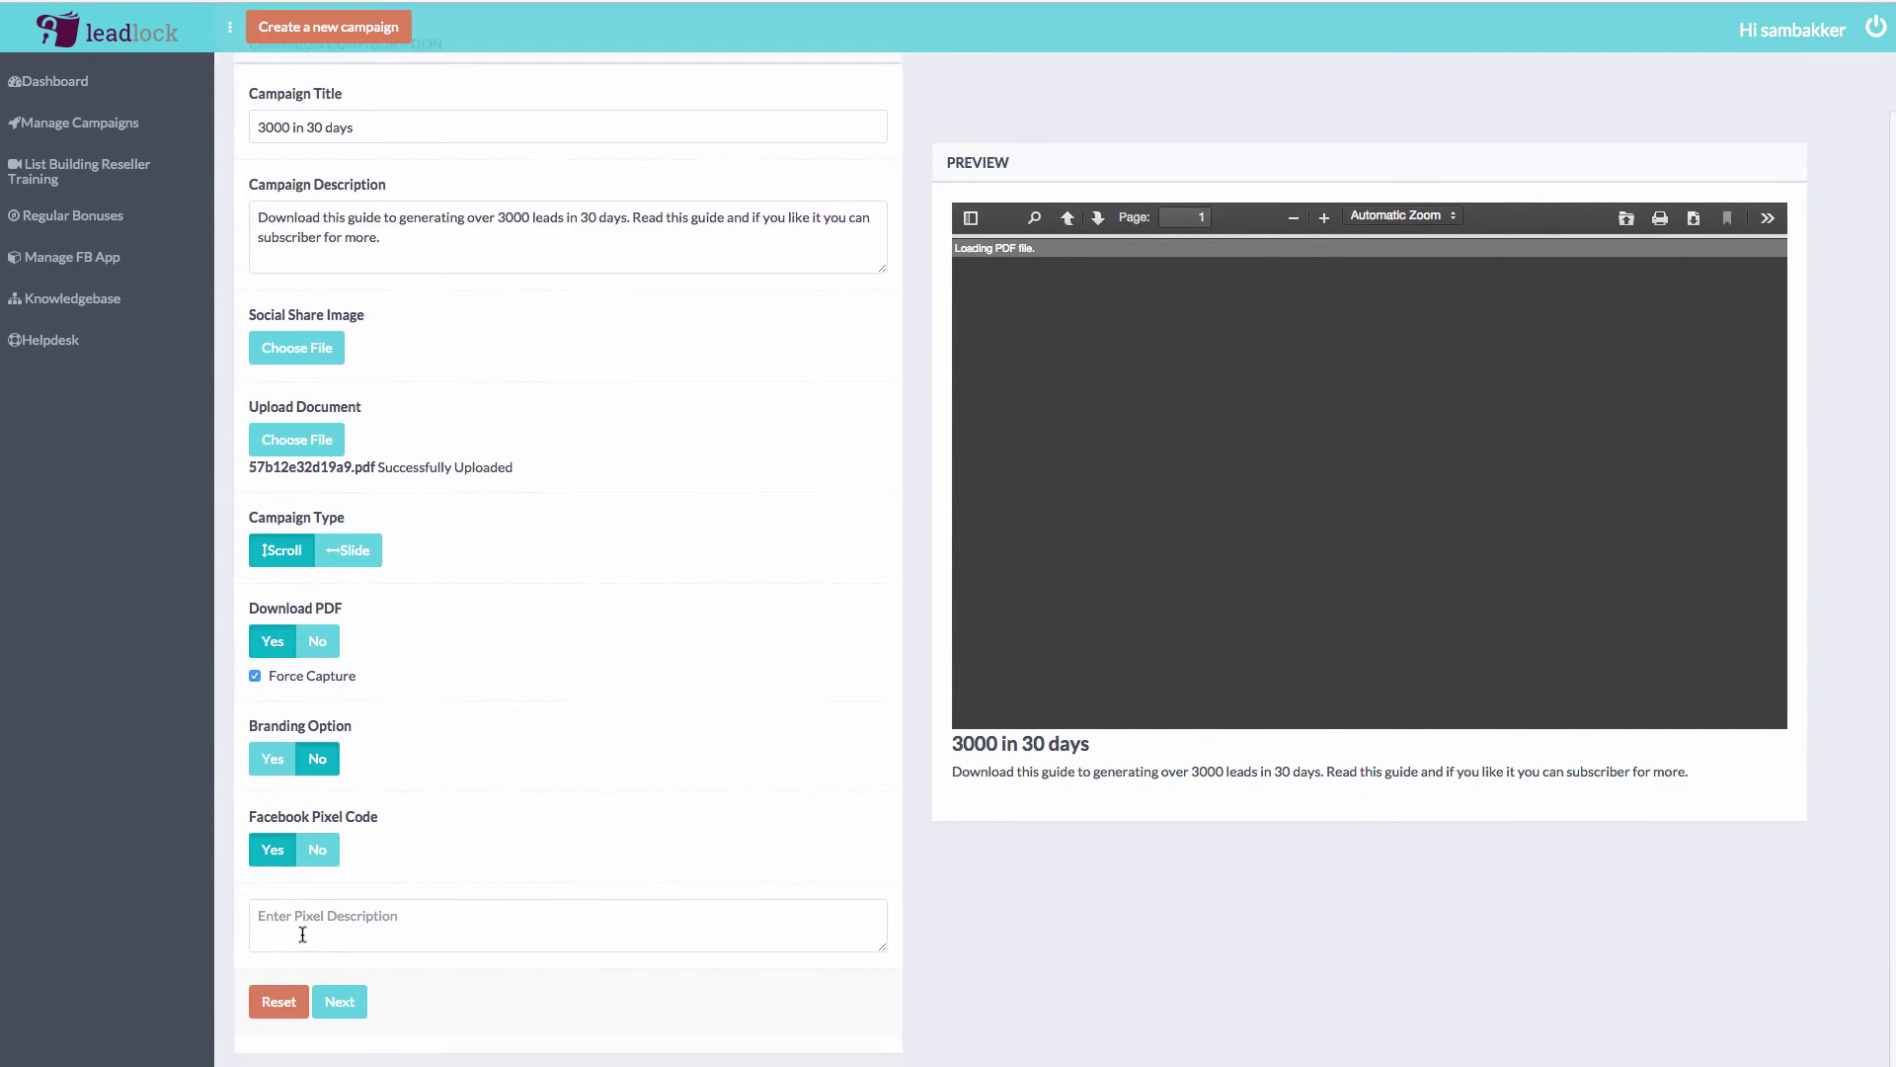
{"action": "left_click", "coordinate": [320, 849]}
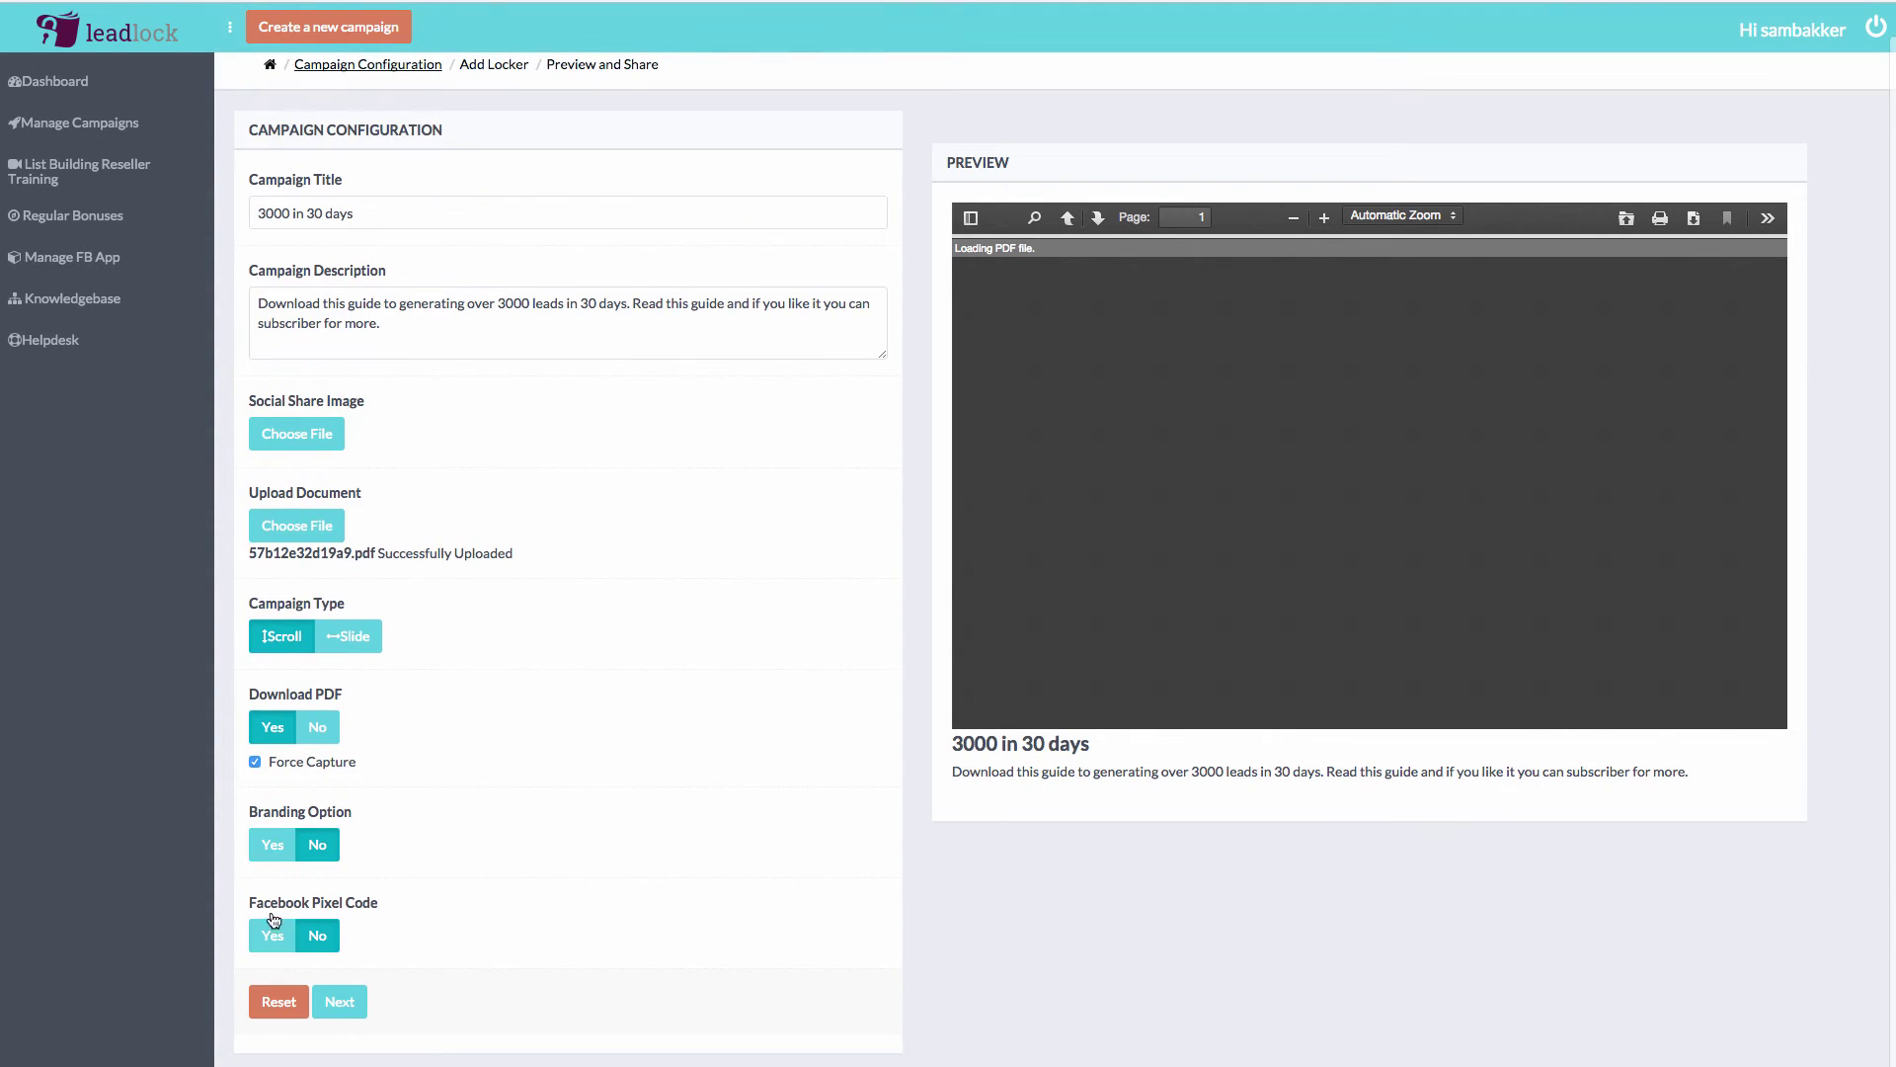
{"action": "left_click", "coordinate": [359, 1006]}
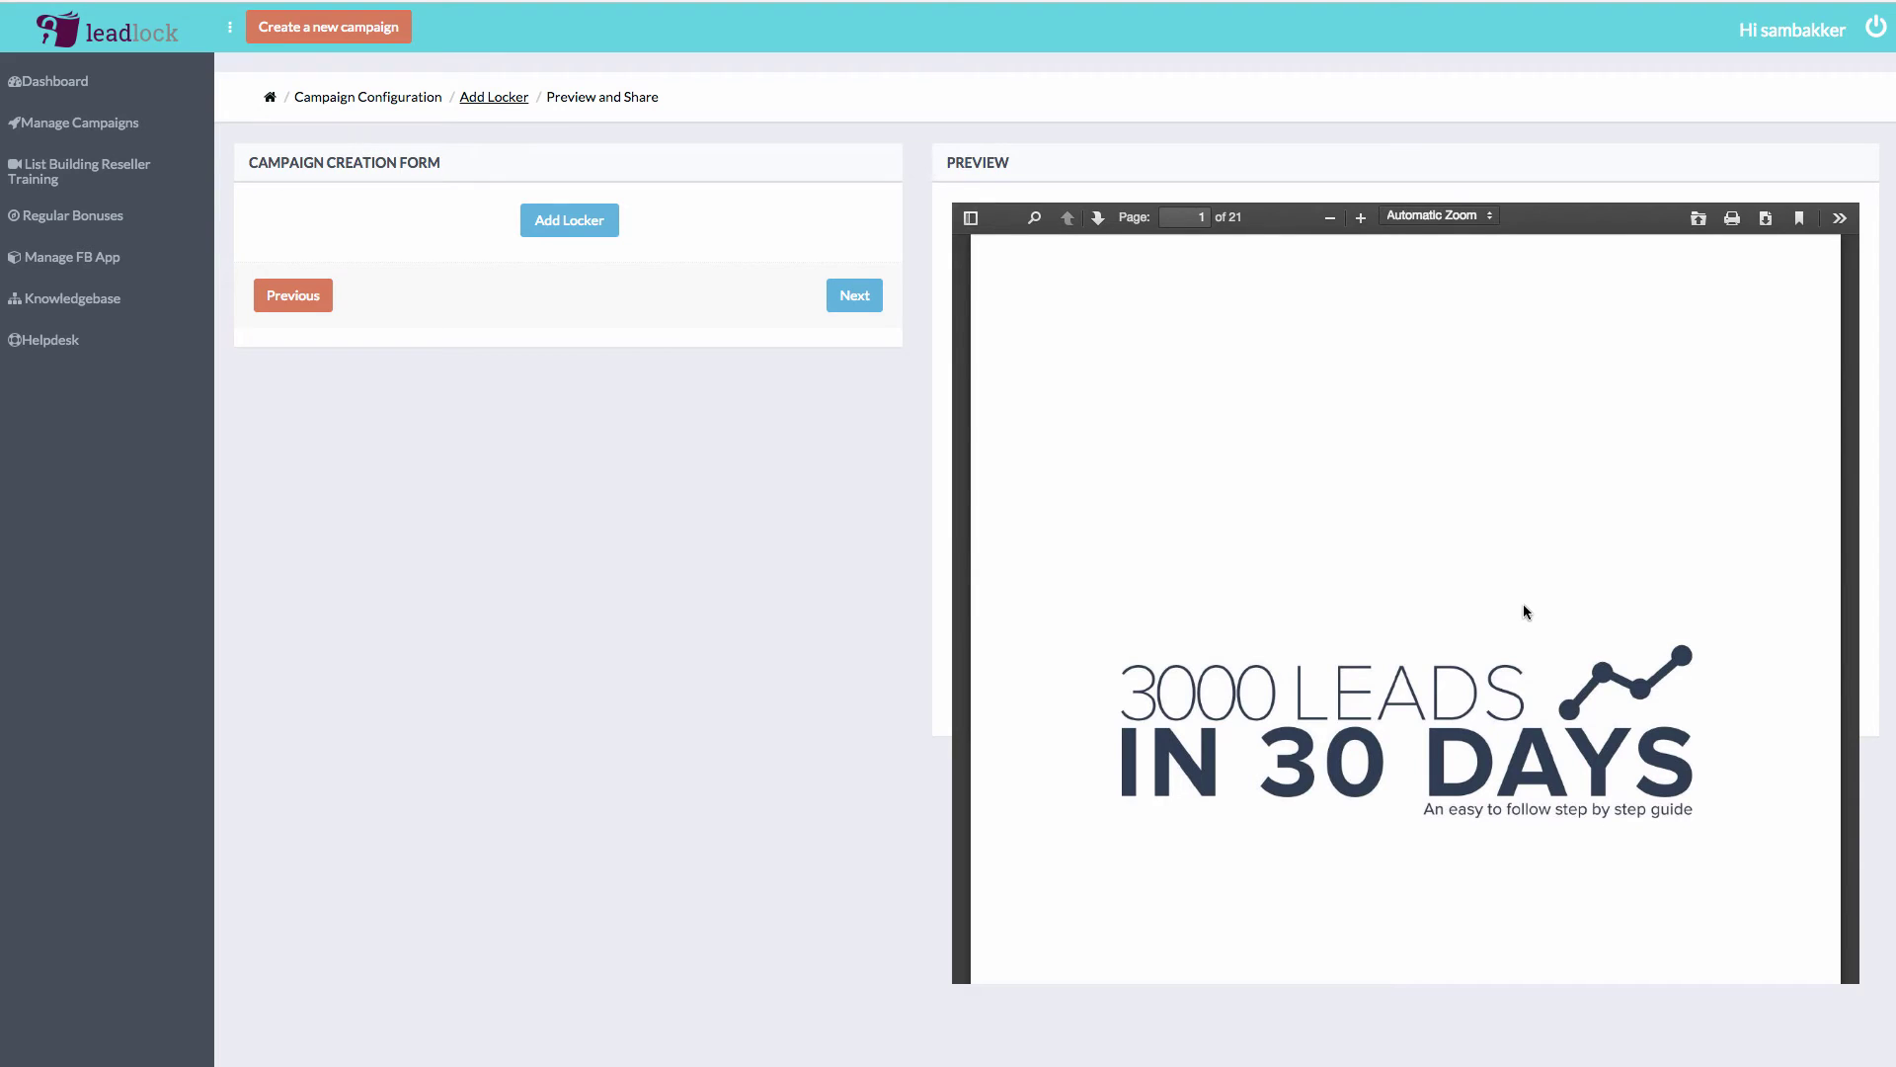
Add a new locker placed on page 3 of the 21-page guide
{"action": "scroll", "coordinate": [1397, 613], "scroll_direction": "down", "scroll_amount": 3}
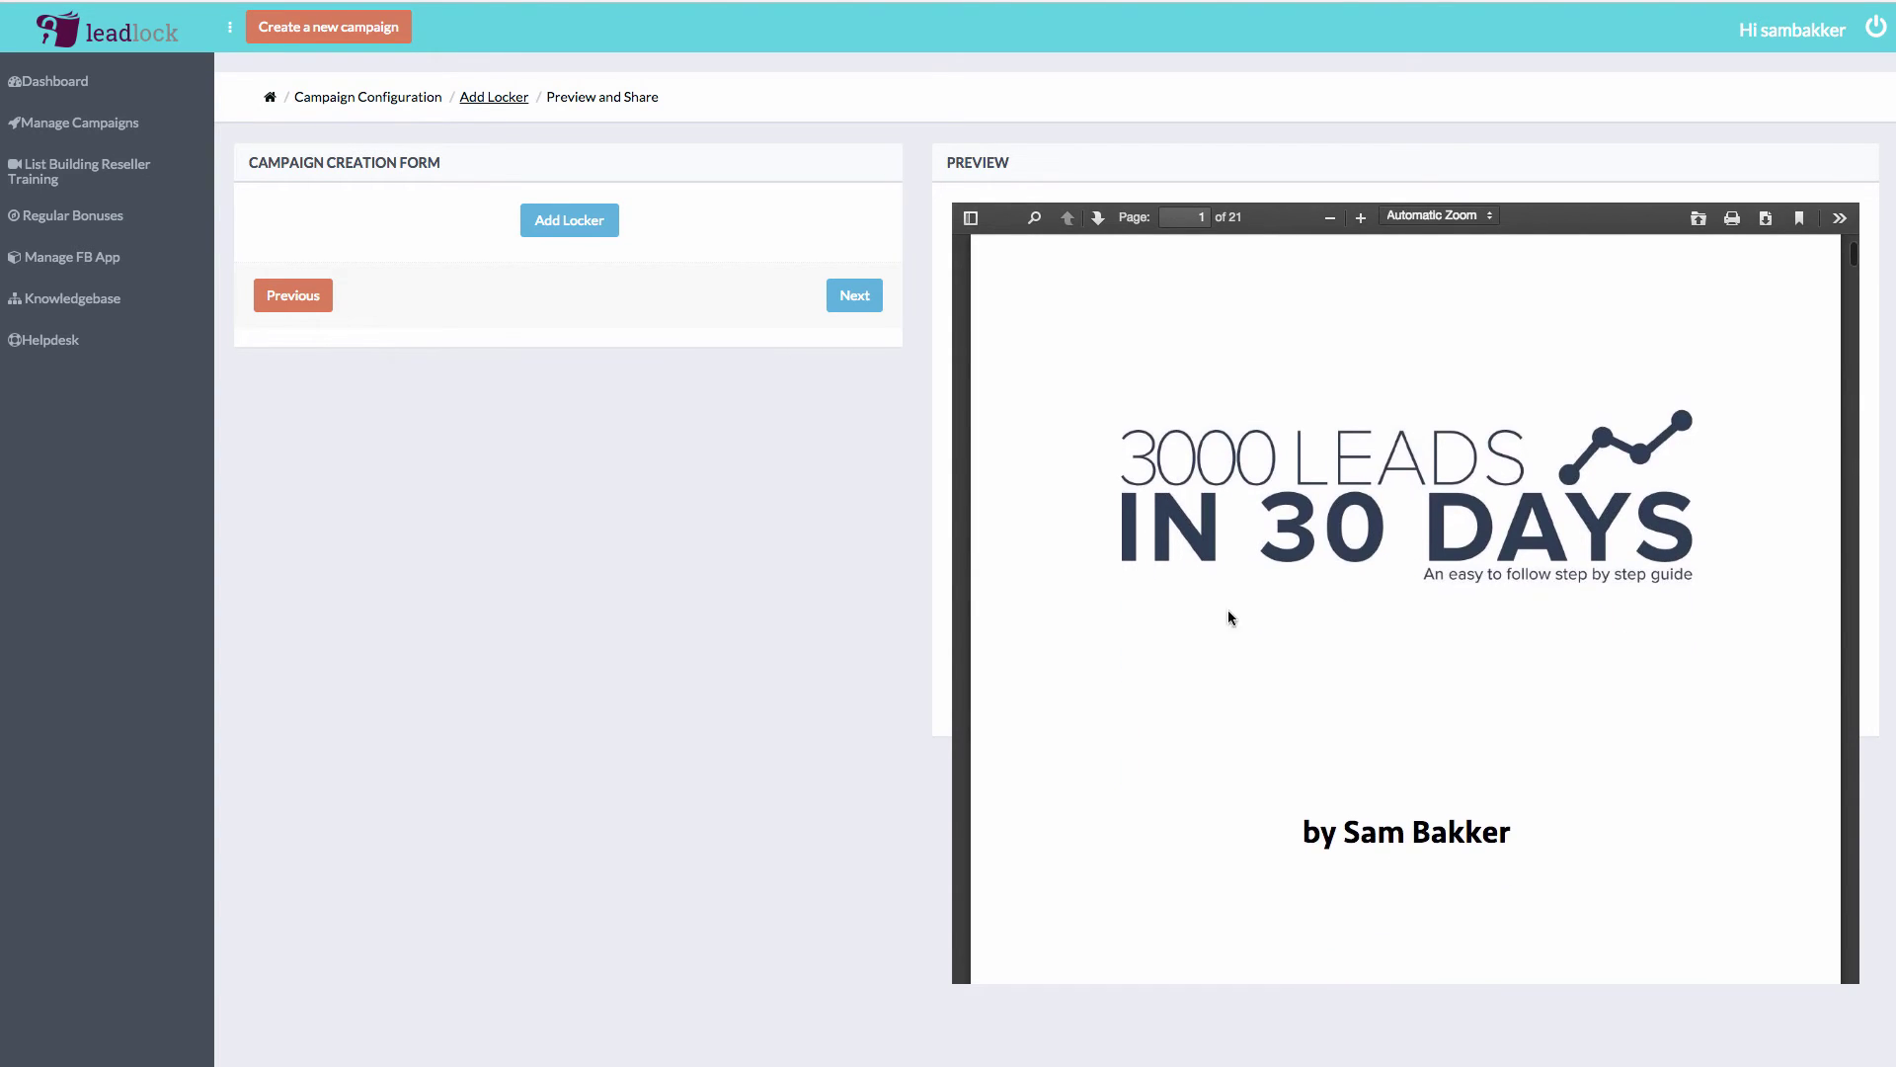
{"action": "left_click", "coordinate": [580, 211]}
{"action": "left_click", "coordinate": [476, 329]}
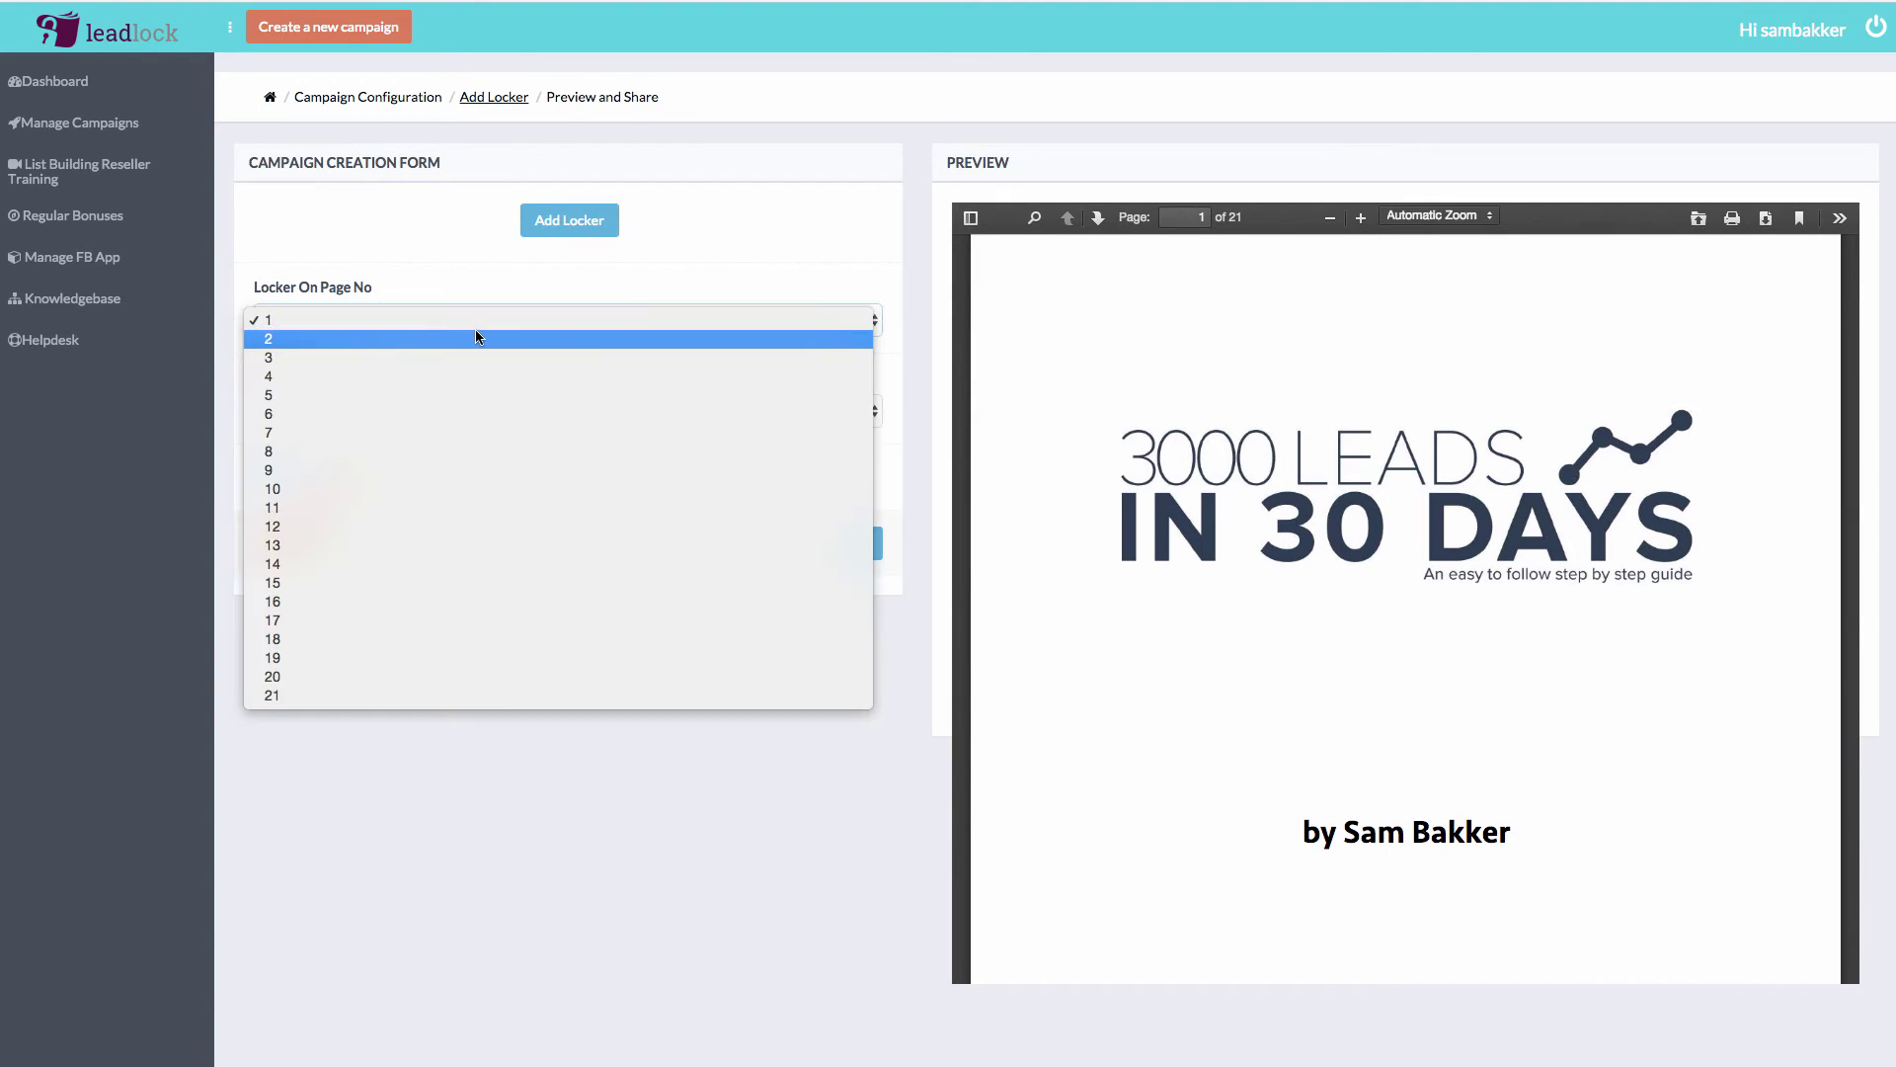
{"action": "left_click", "coordinate": [477, 354]}
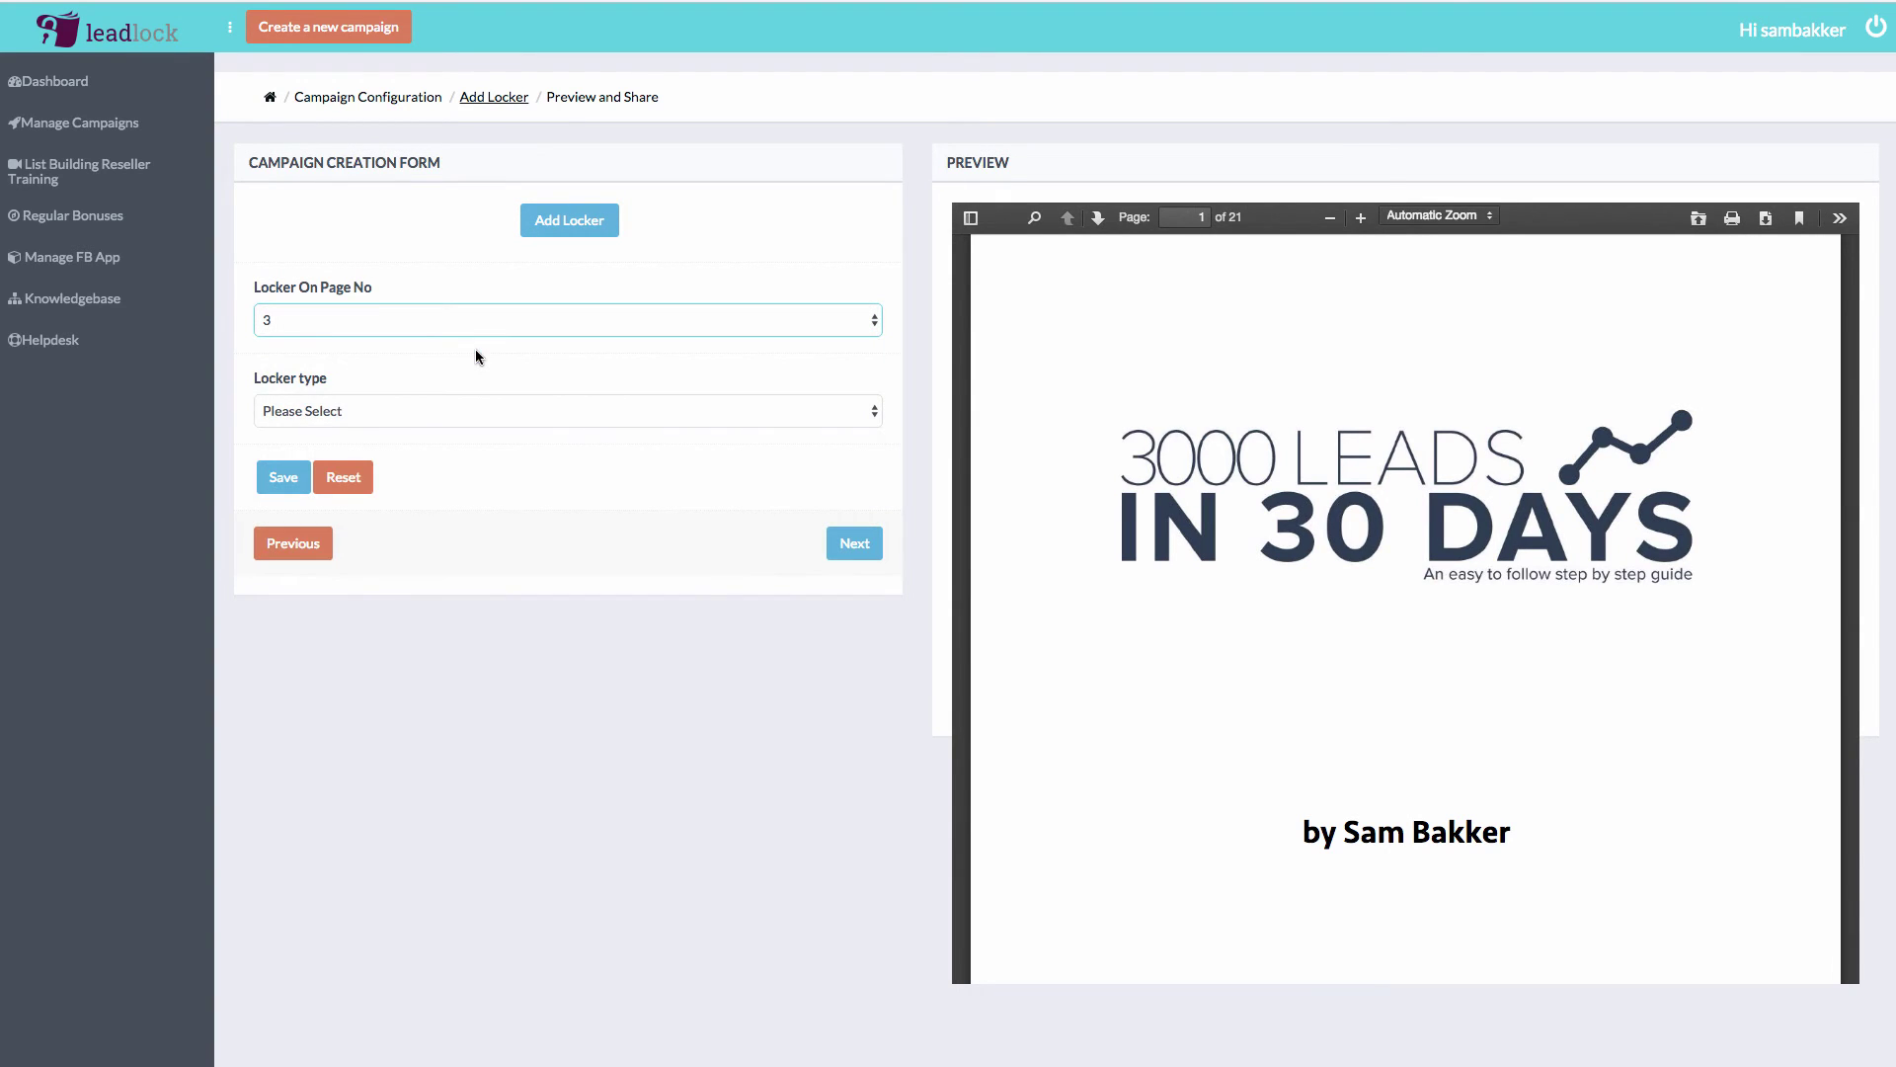
{"action": "left_click", "coordinate": [456, 410]}
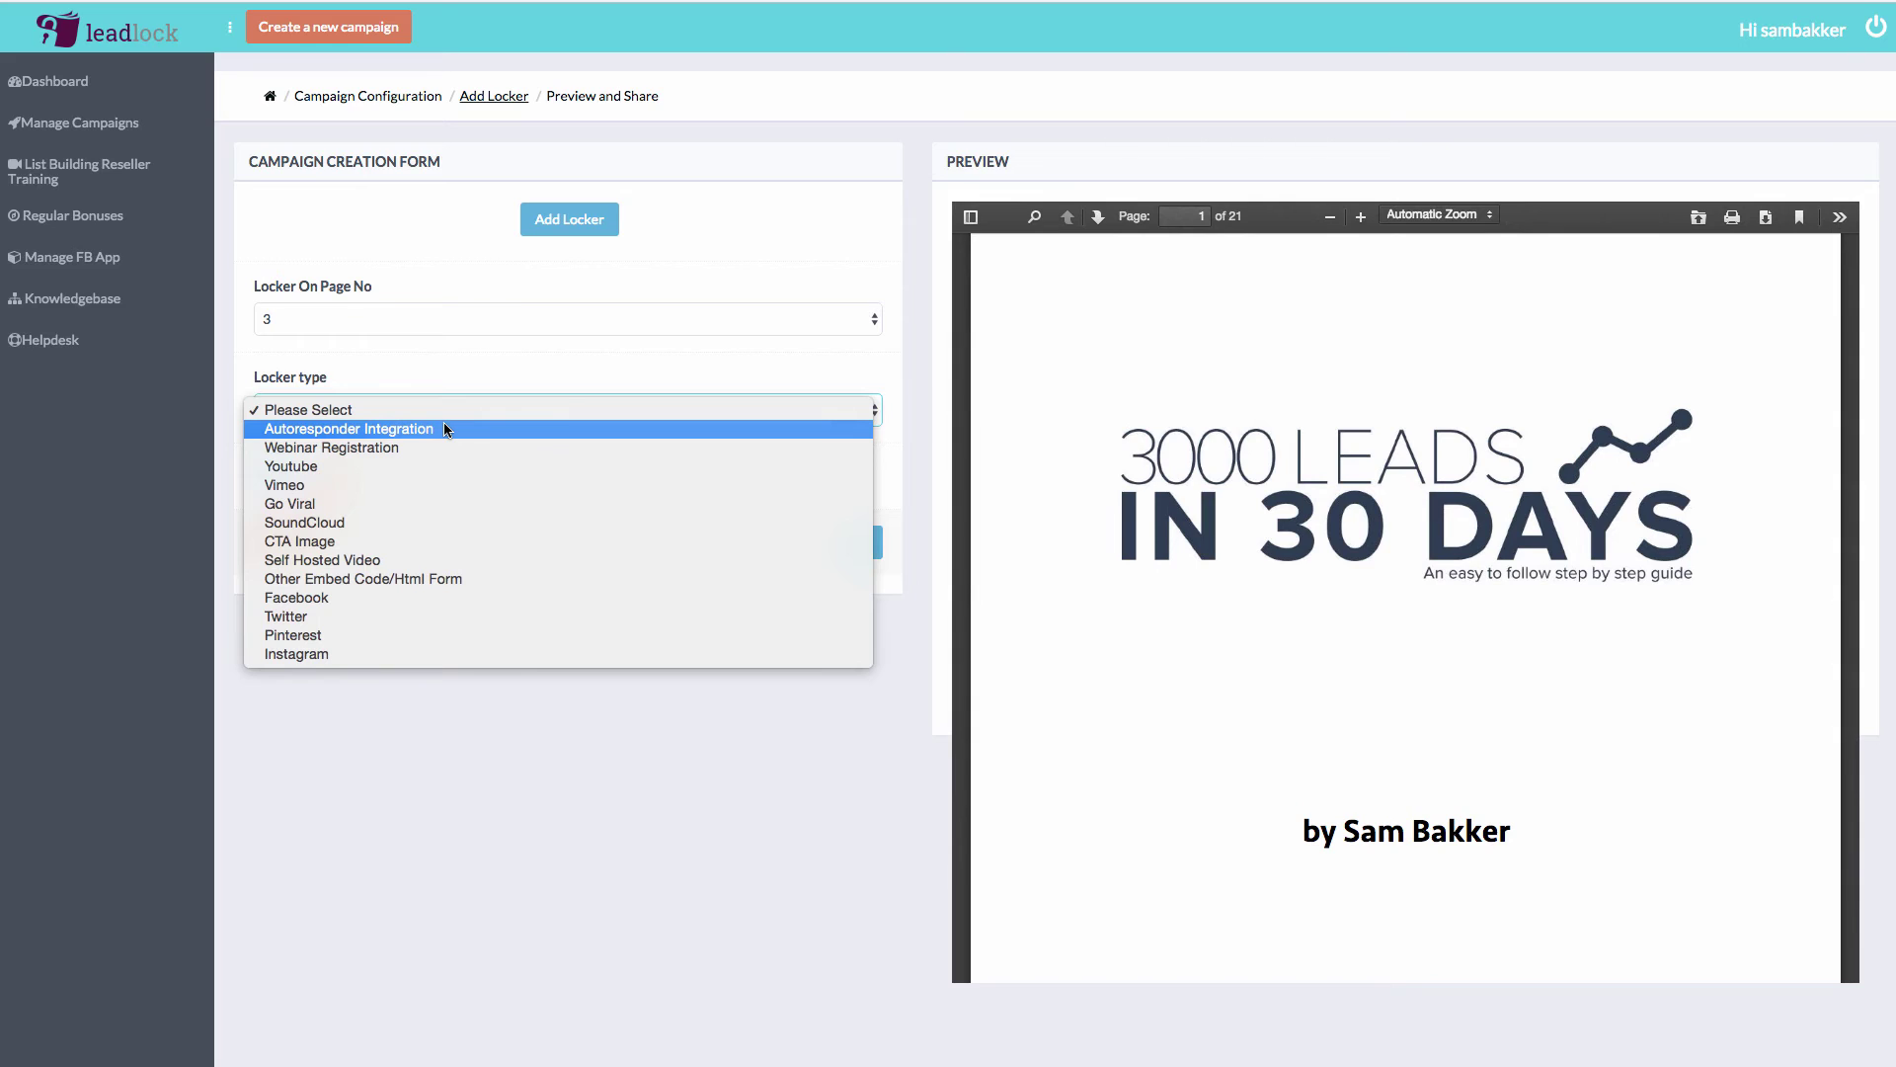
Try Facebook and then Go Viral as the locker type
{"action": "left_click", "coordinate": [456, 593]}
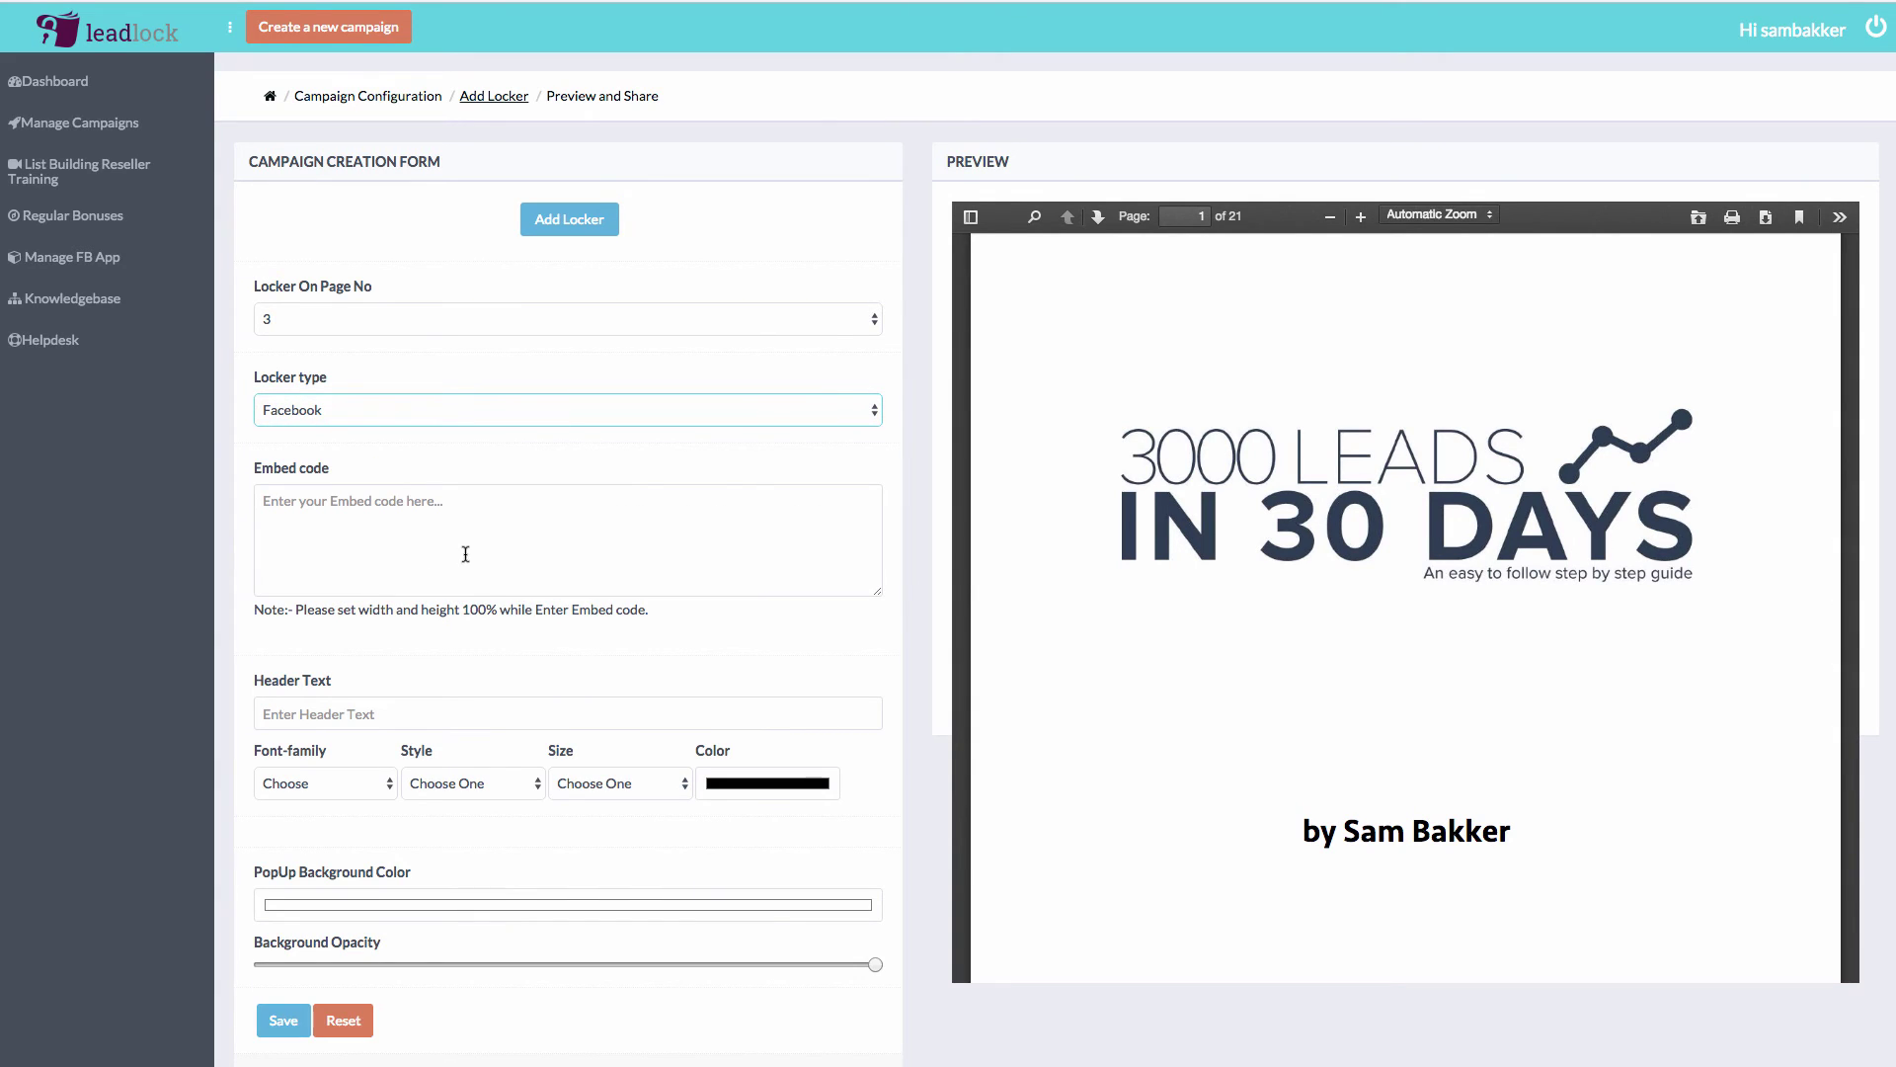
{"action": "left_click", "coordinate": [417, 401]}
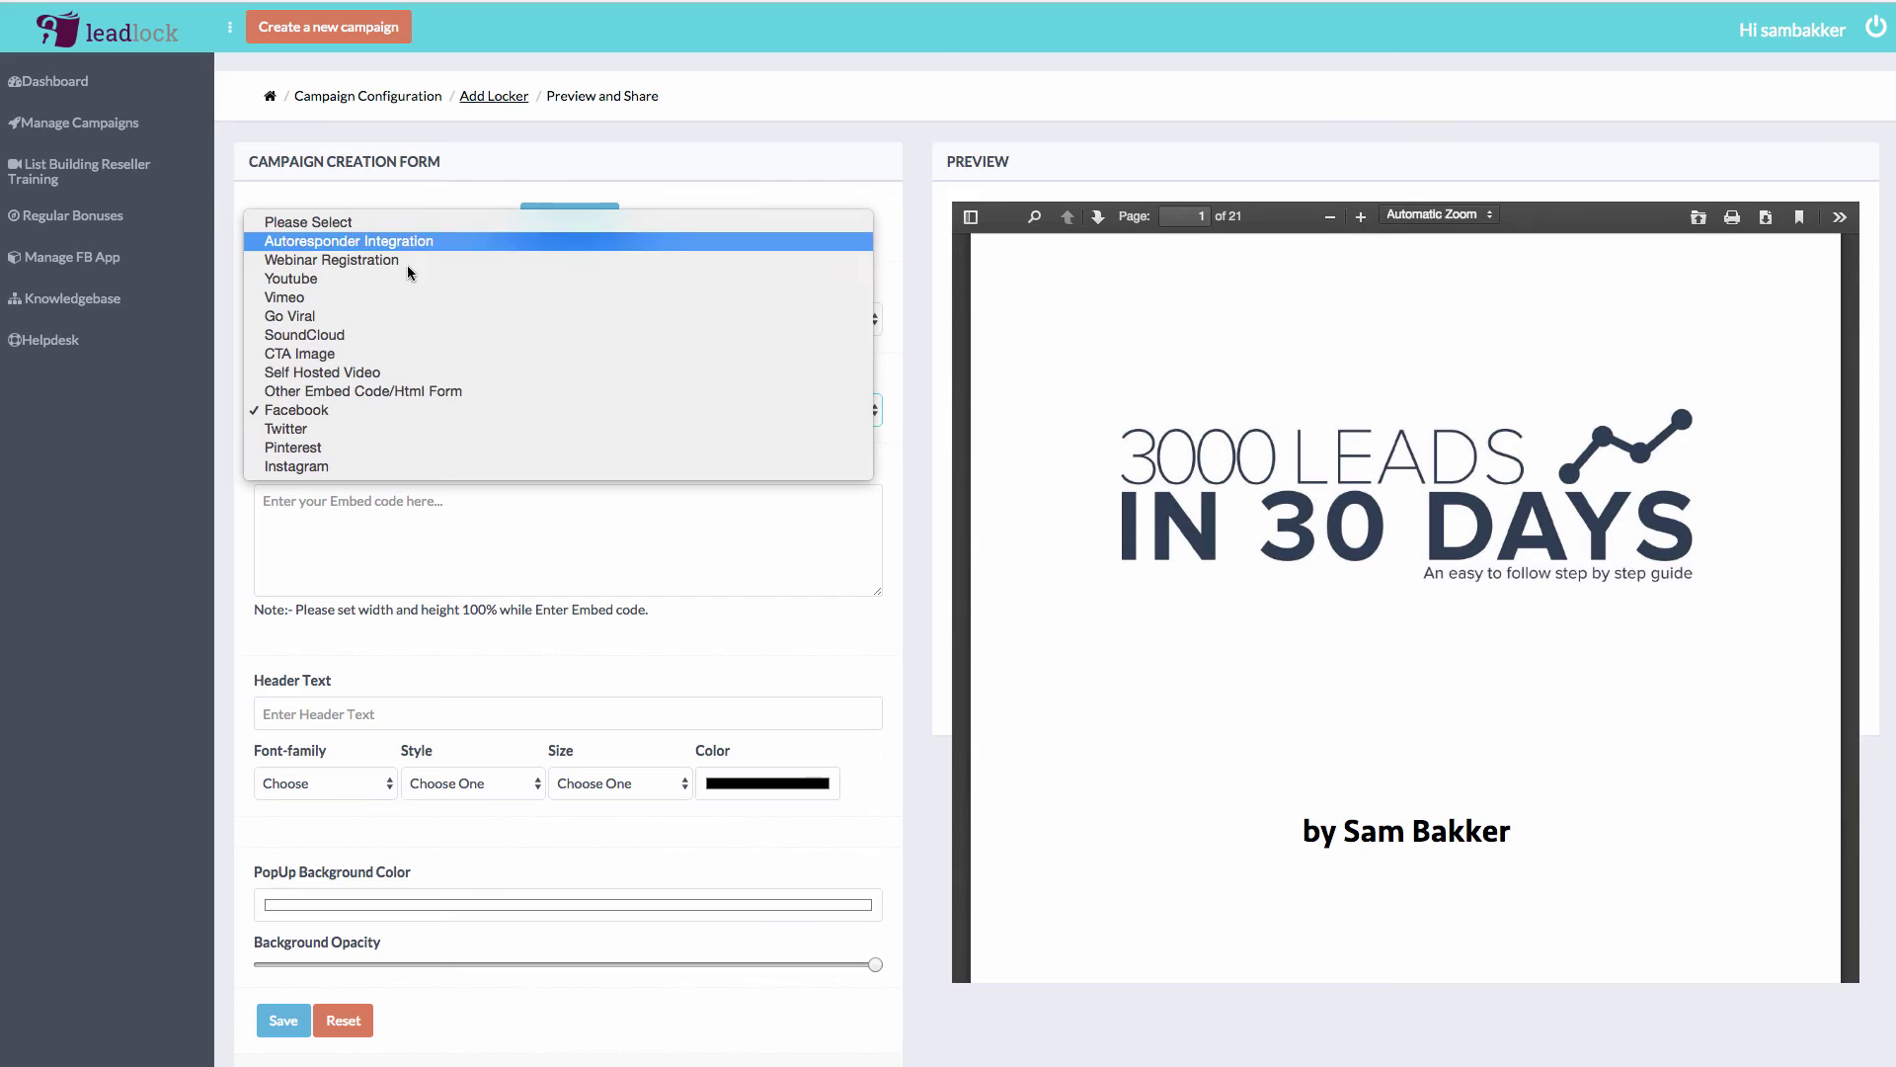
{"action": "left_click", "coordinate": [309, 318]}
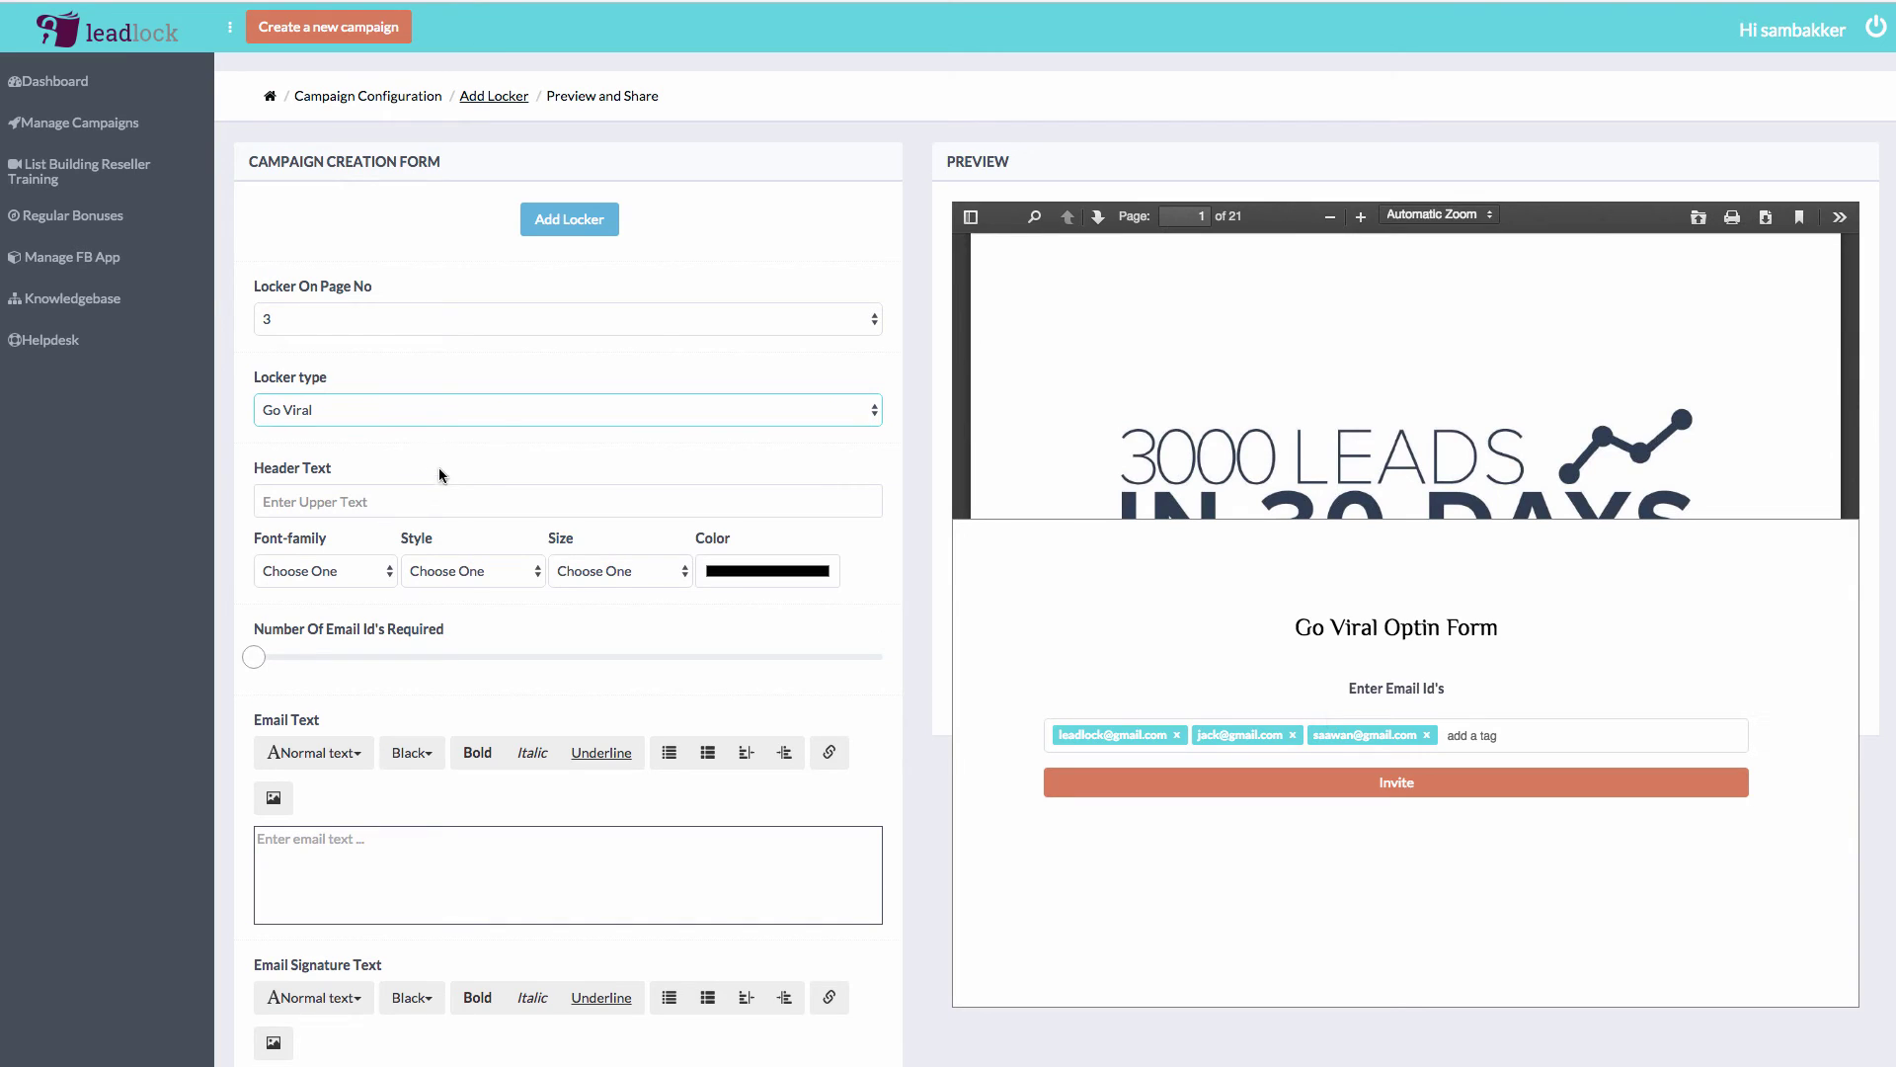
Set the locker type to Autoresponder Integration and review its HTML CODE and API settings
{"action": "left_click", "coordinate": [460, 411]}
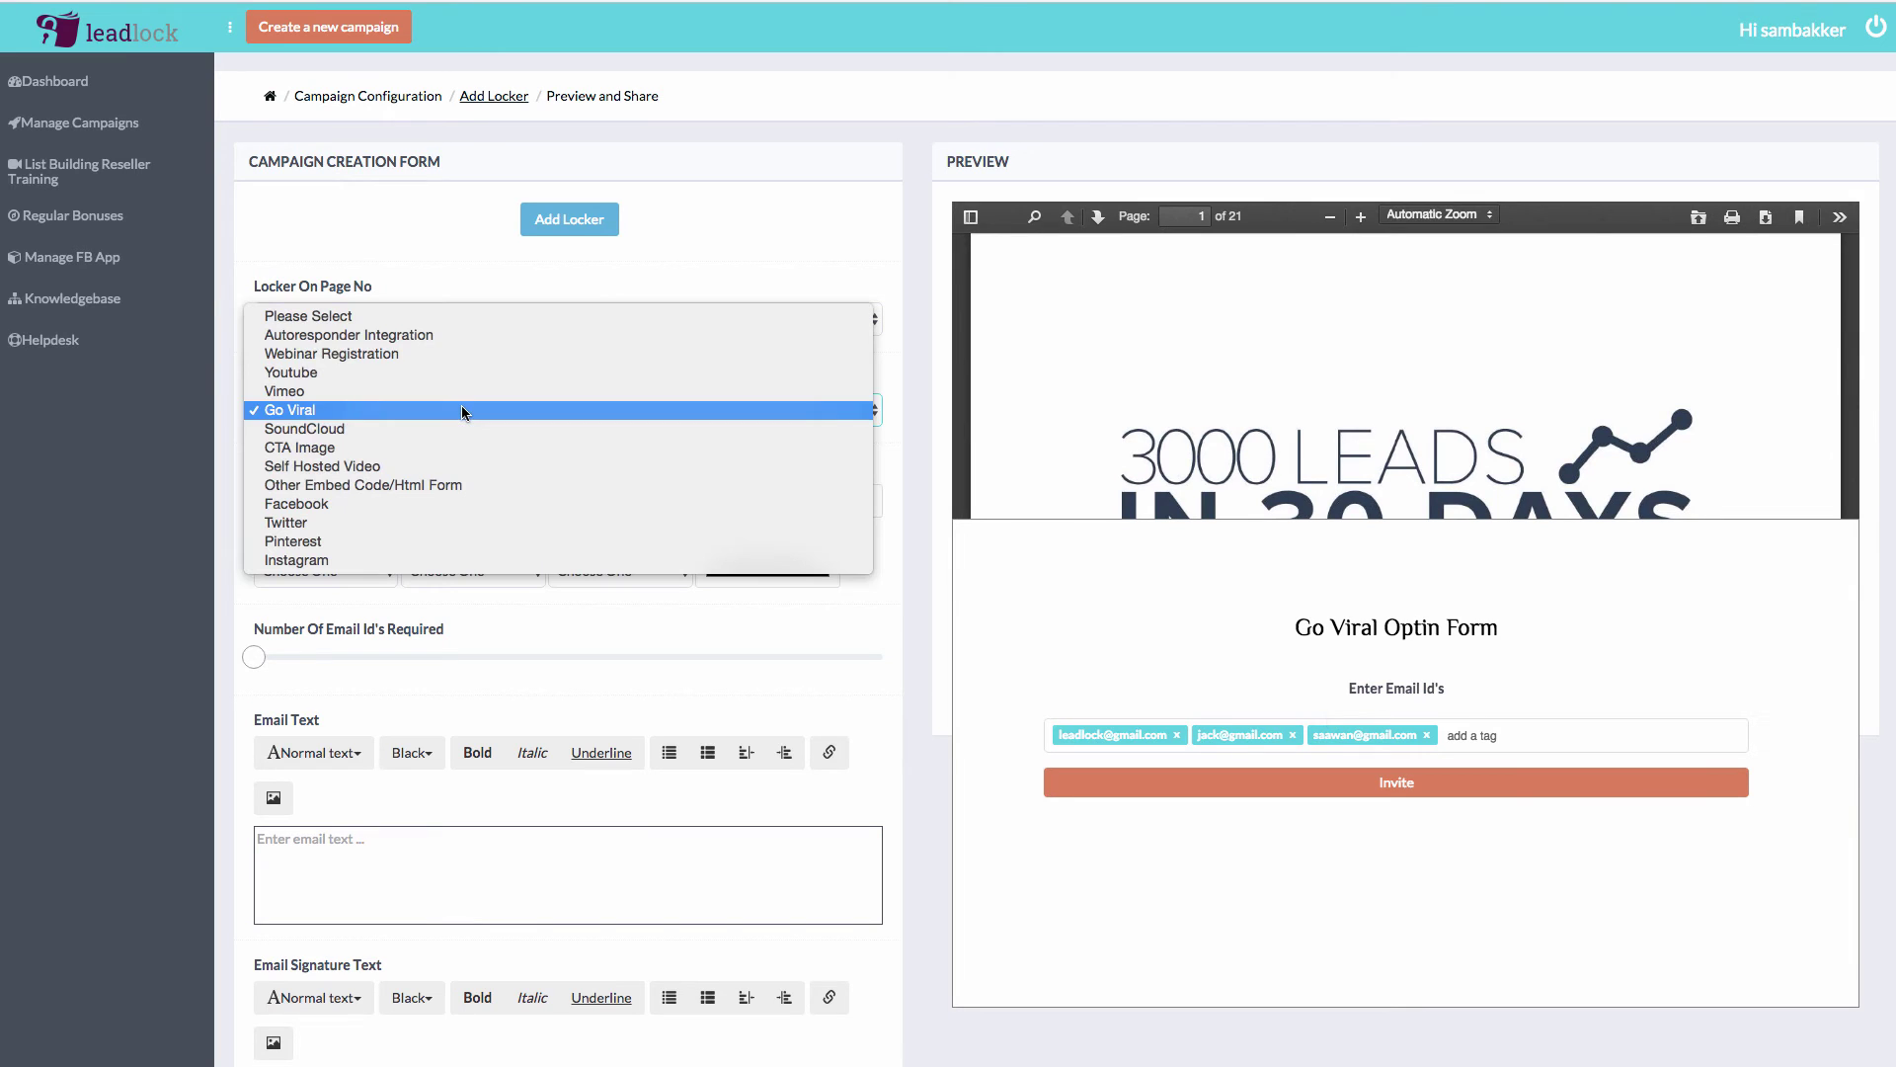
{"action": "left_click", "coordinate": [465, 334]}
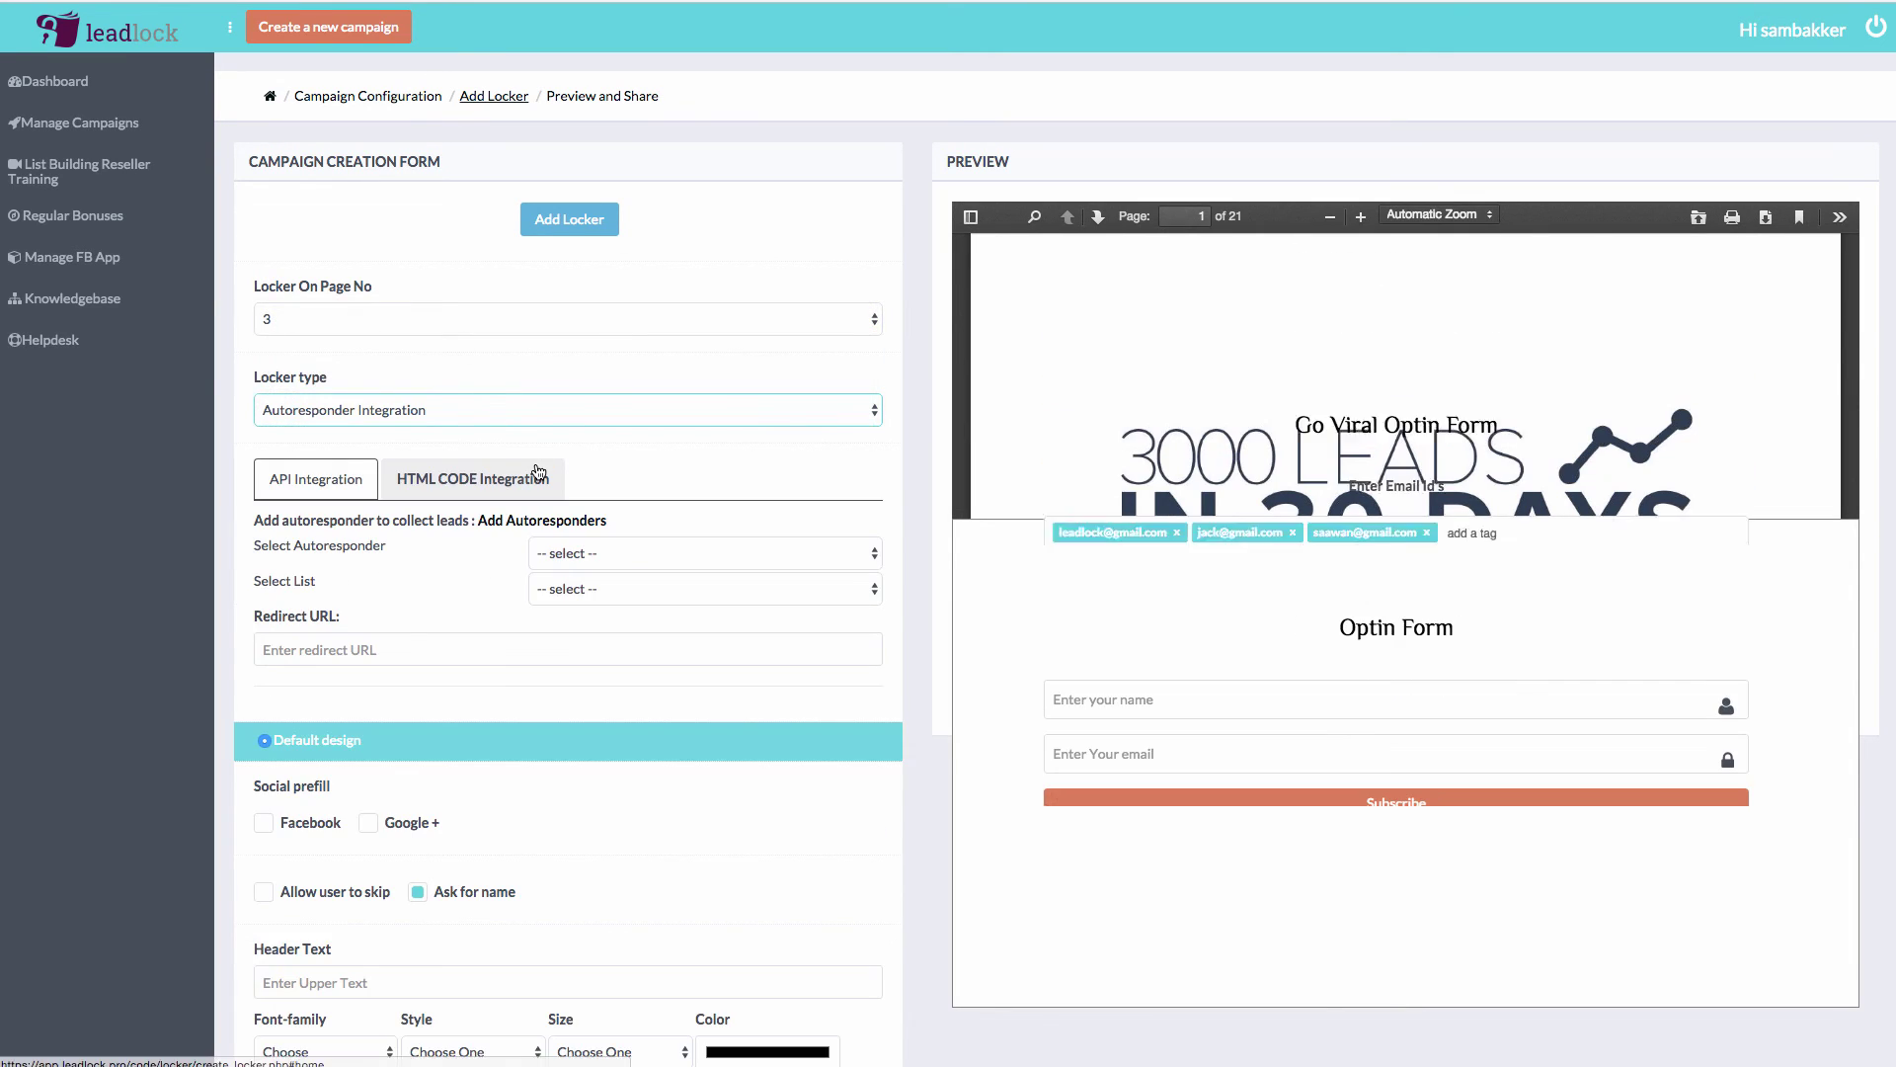
{"action": "left_click", "coordinate": [578, 553]}
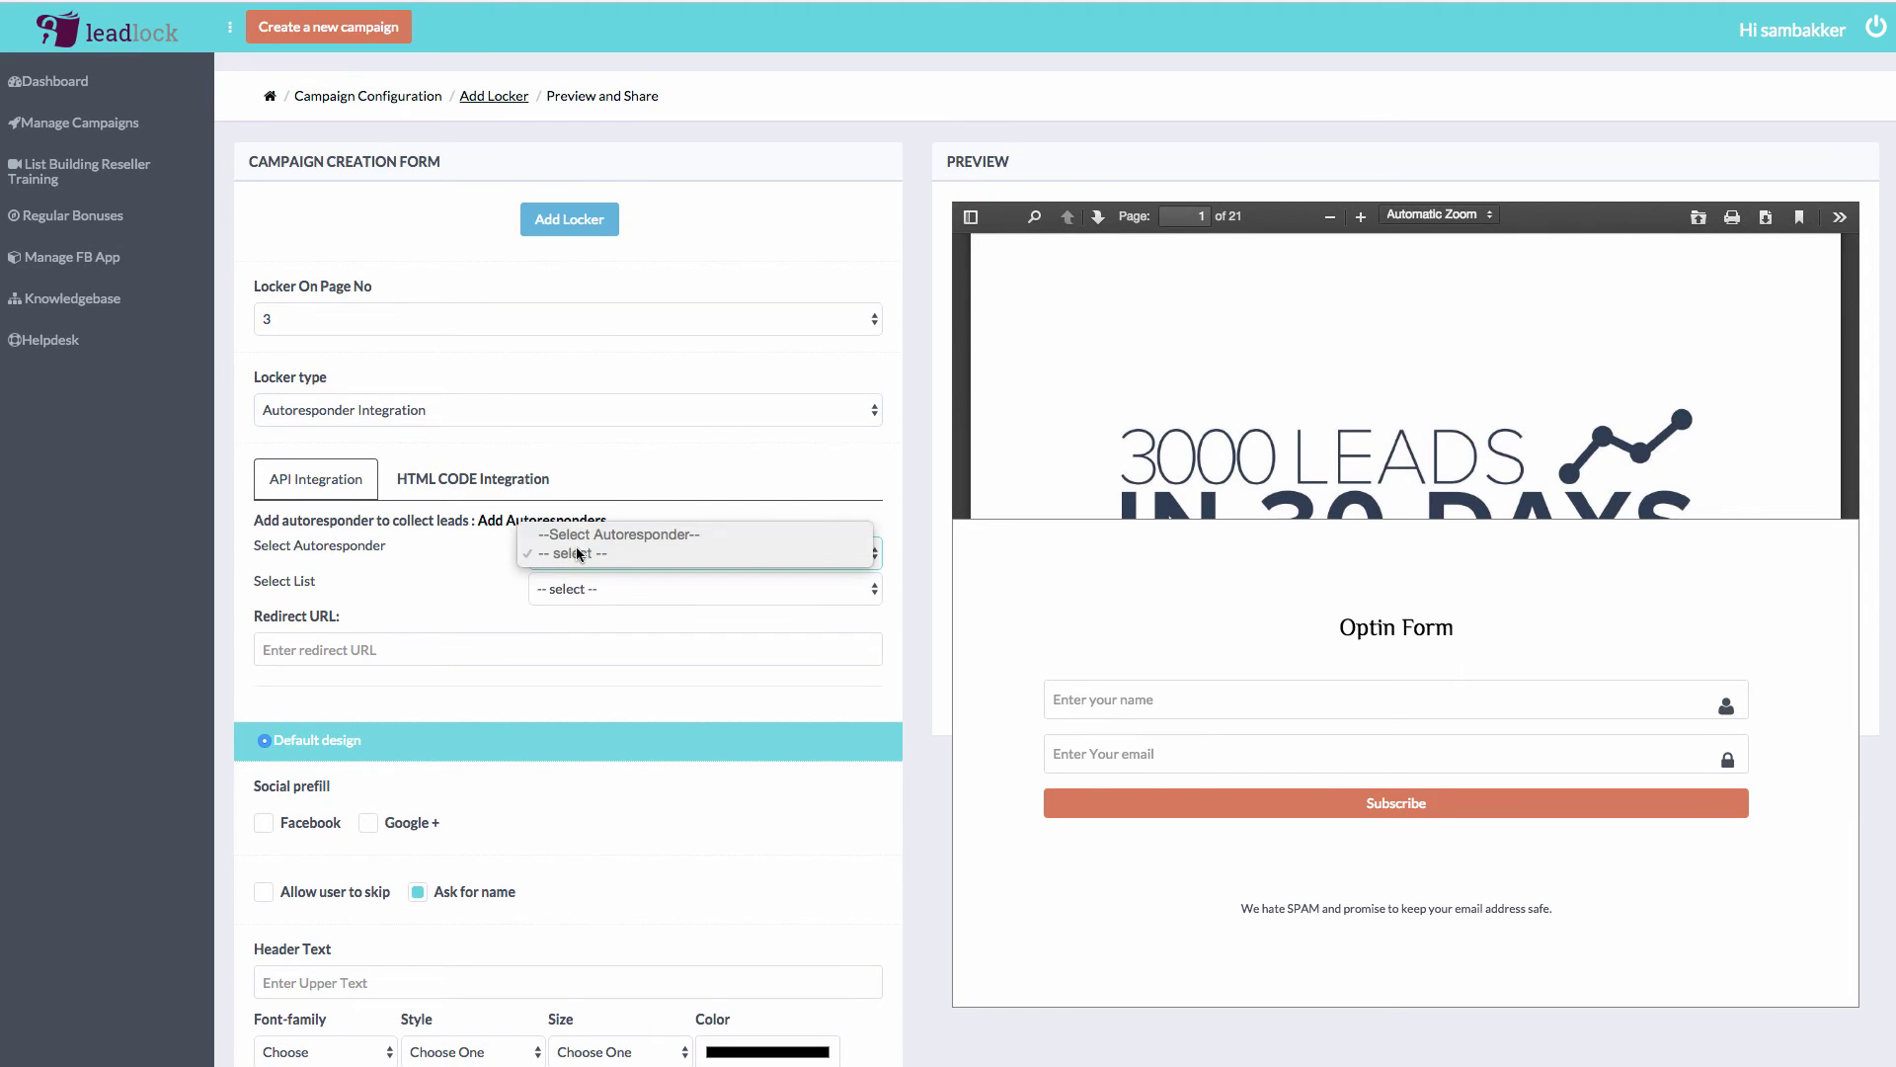
{"action": "left_click", "coordinate": [474, 484]}
{"action": "left_click", "coordinate": [475, 484]}
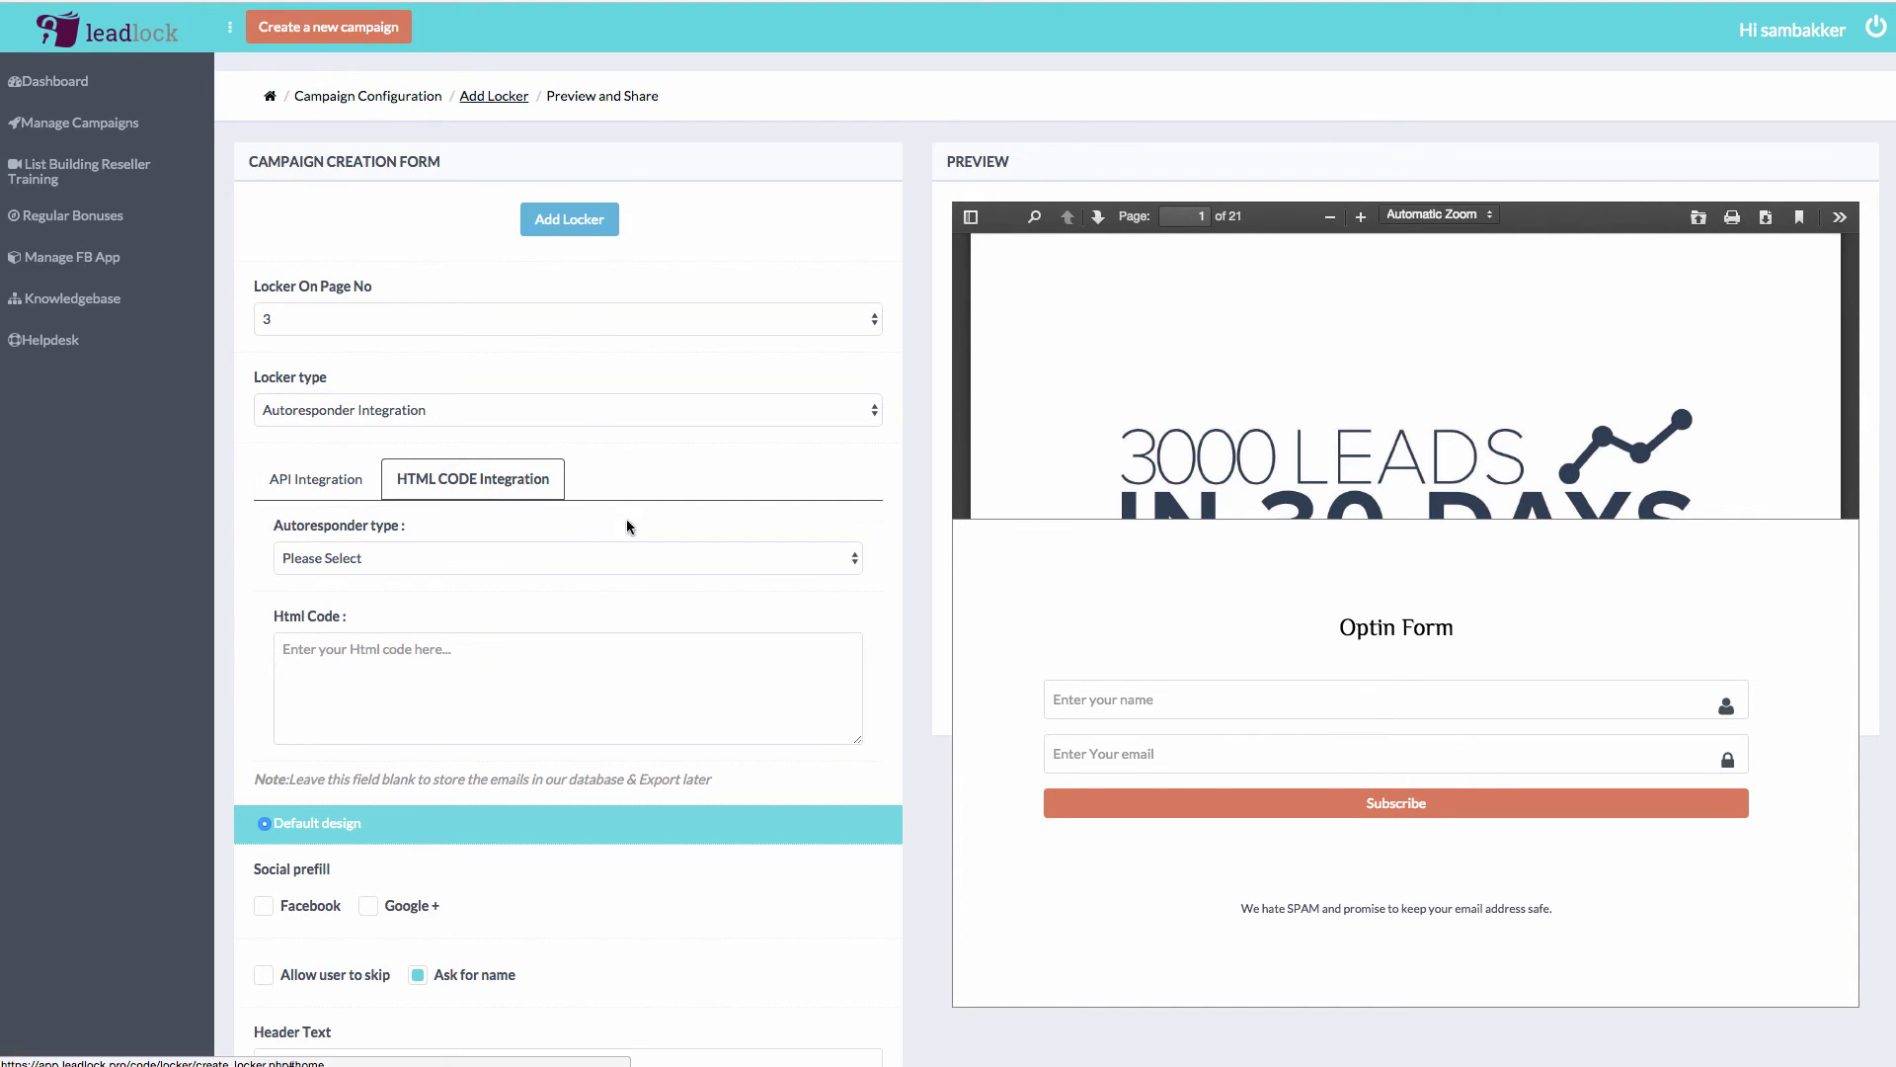
{"action": "left_click", "coordinate": [336, 481]}
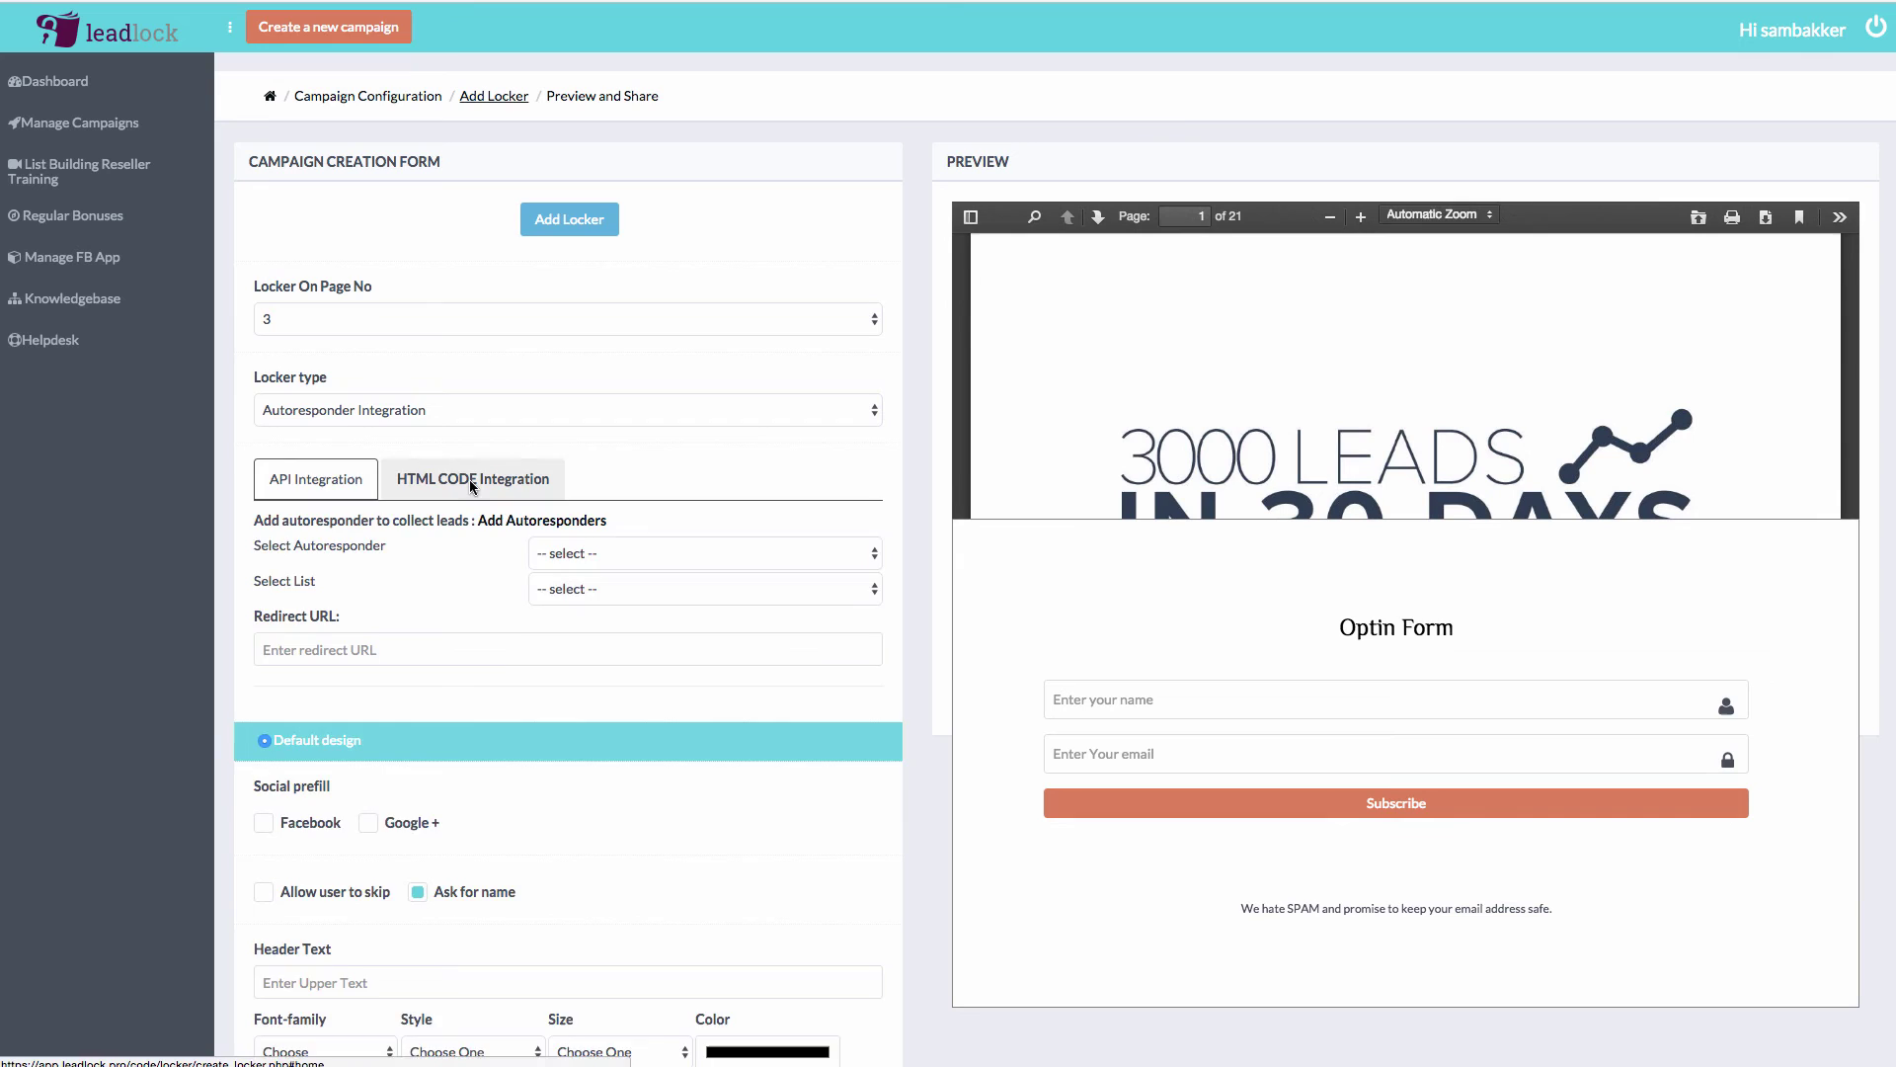
Use HTML CODE integration with AWeber as the autoresponder type
{"action": "left_click", "coordinate": [476, 480]}
{"action": "left_click", "coordinate": [395, 559]}
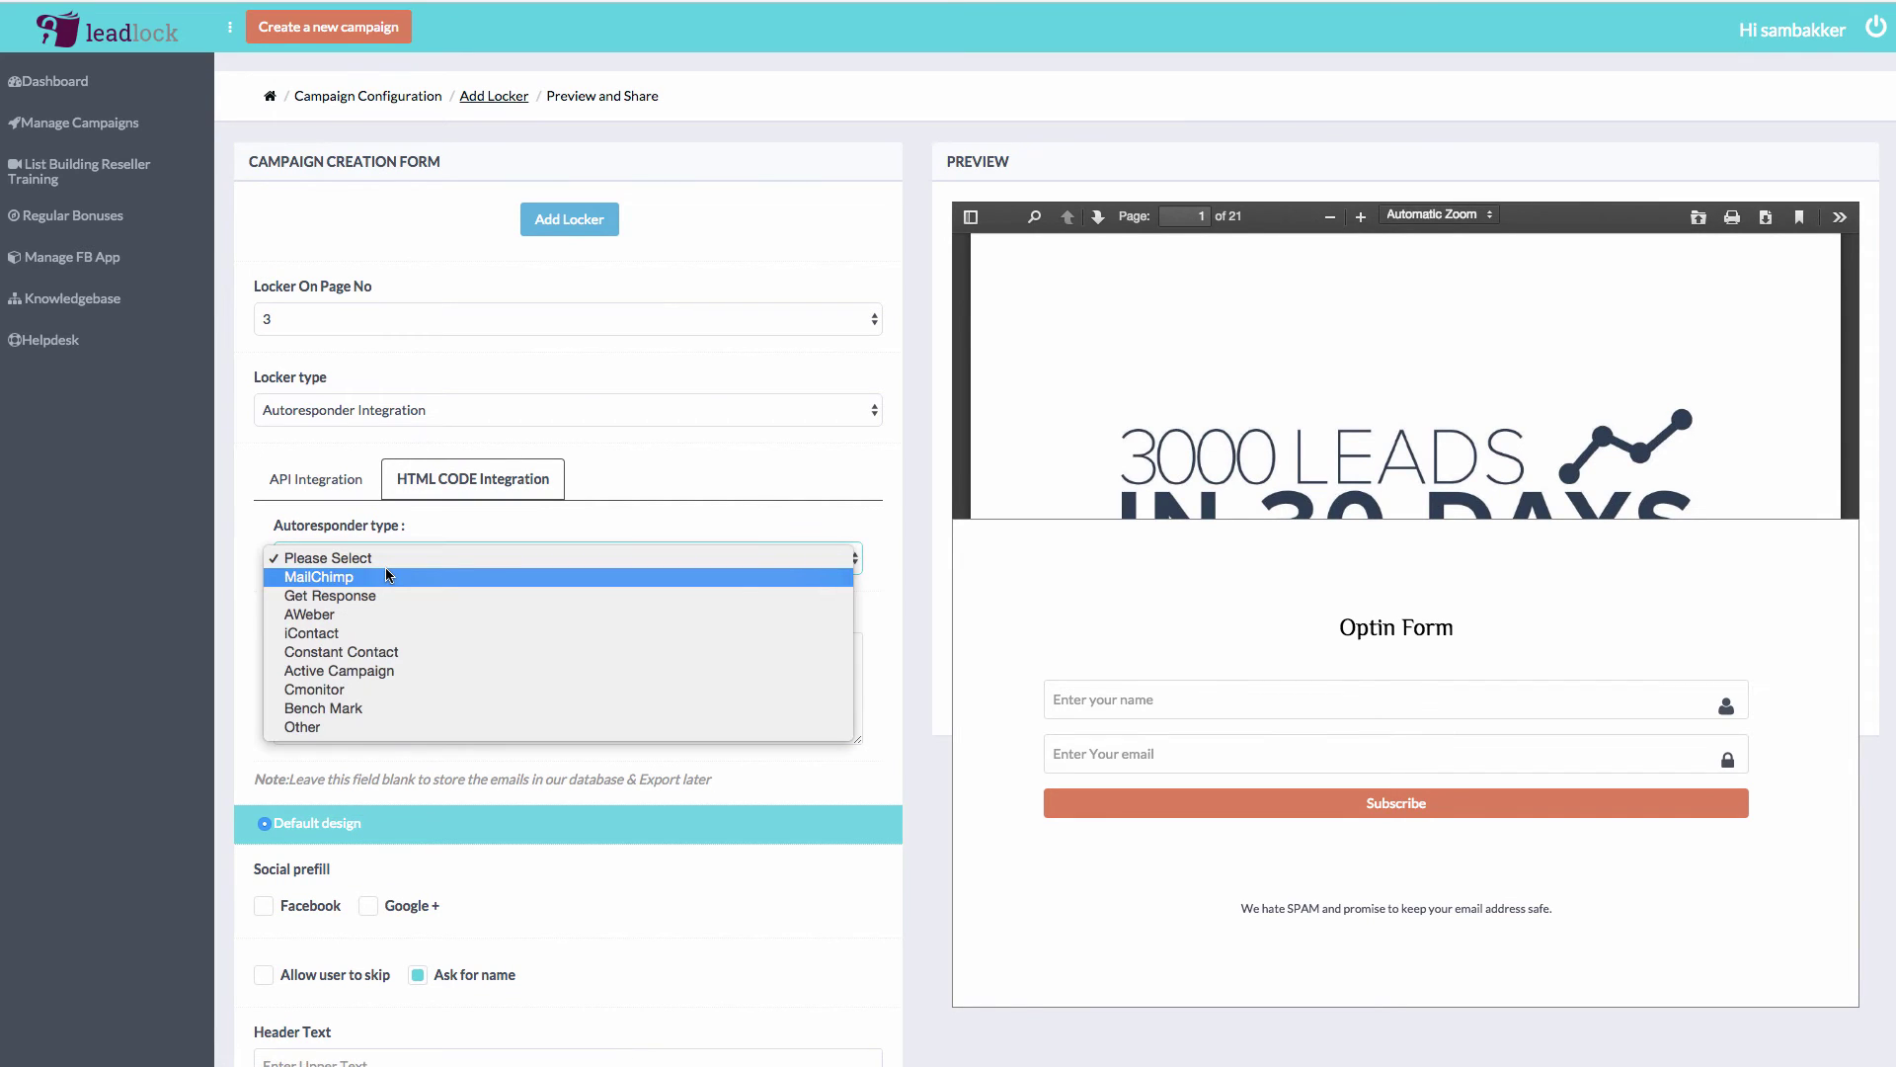
{"action": "left_click", "coordinate": [398, 614]}
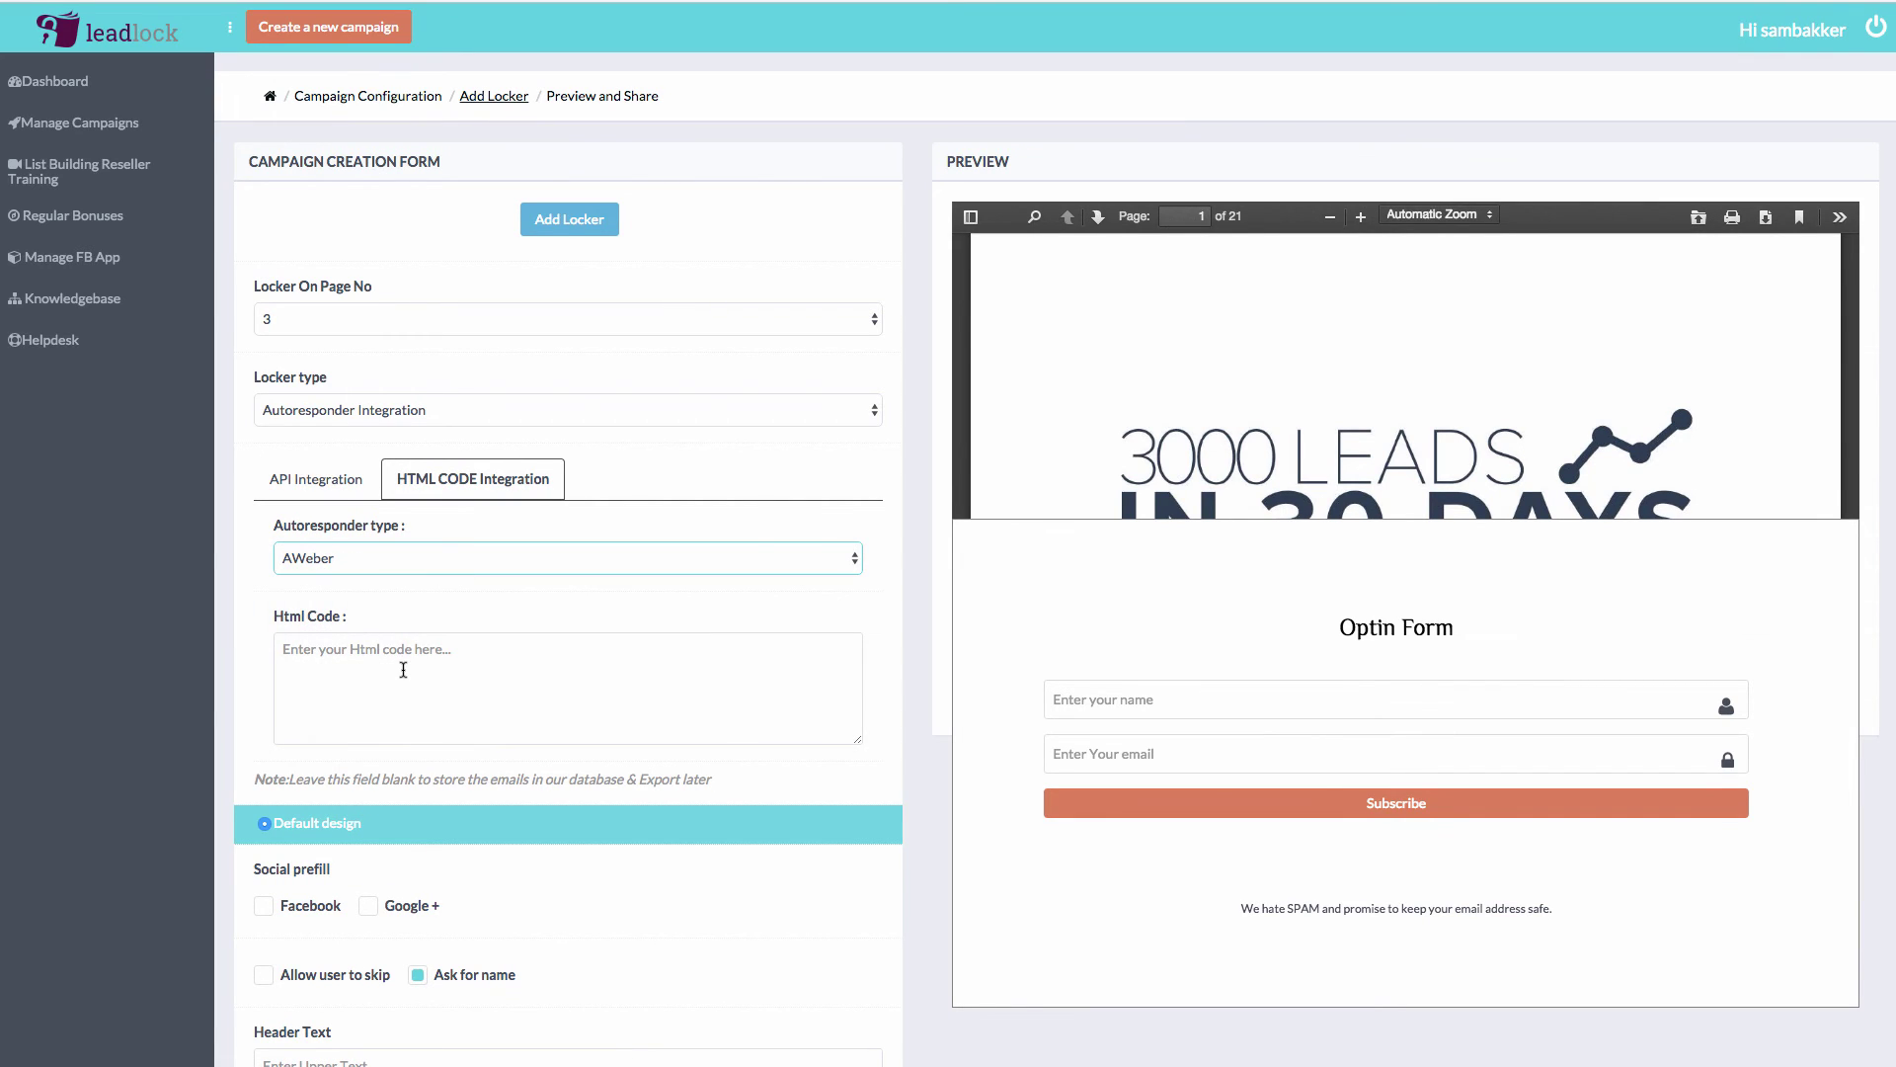
{"action": "left_click", "coordinate": [403, 669]}
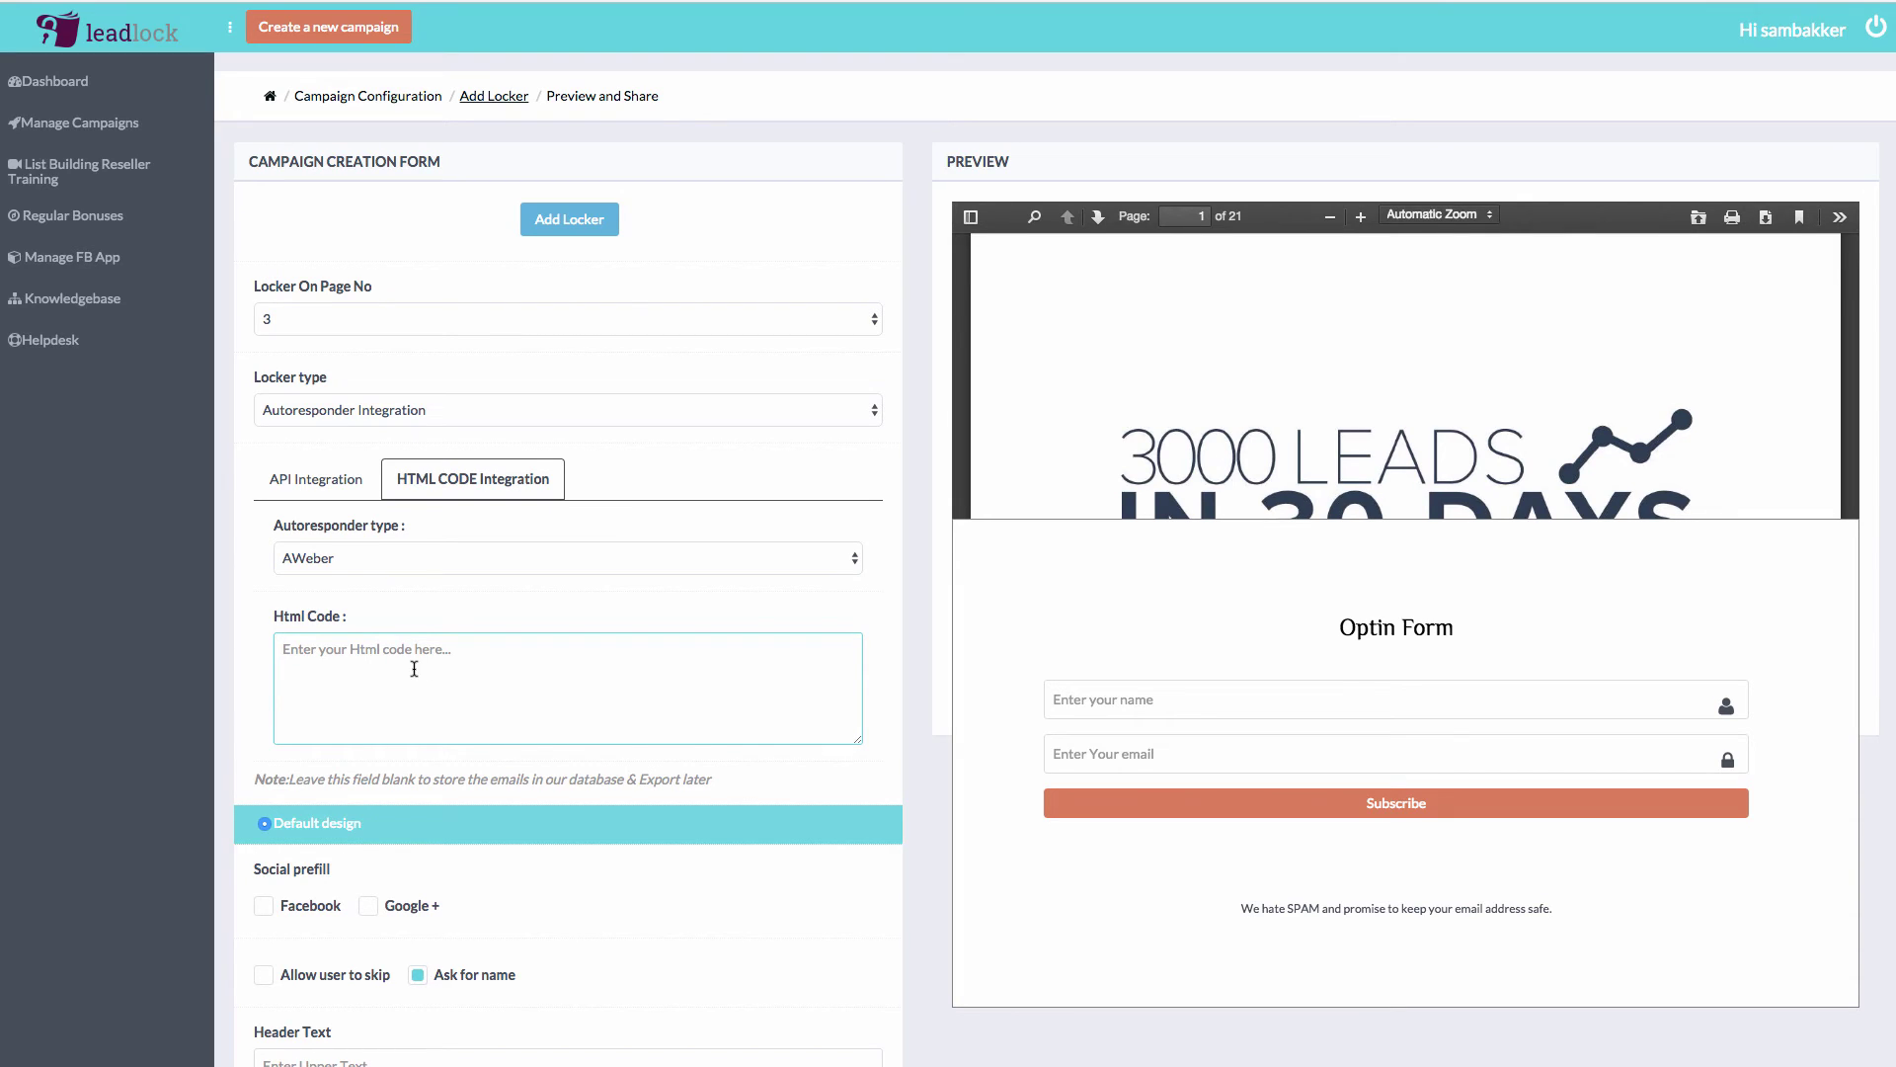
Check the API tab's autoresponder and mailing list options, then return to AWeber HTML code
{"action": "left_click", "coordinate": [293, 484]}
{"action": "left_click", "coordinate": [597, 551]}
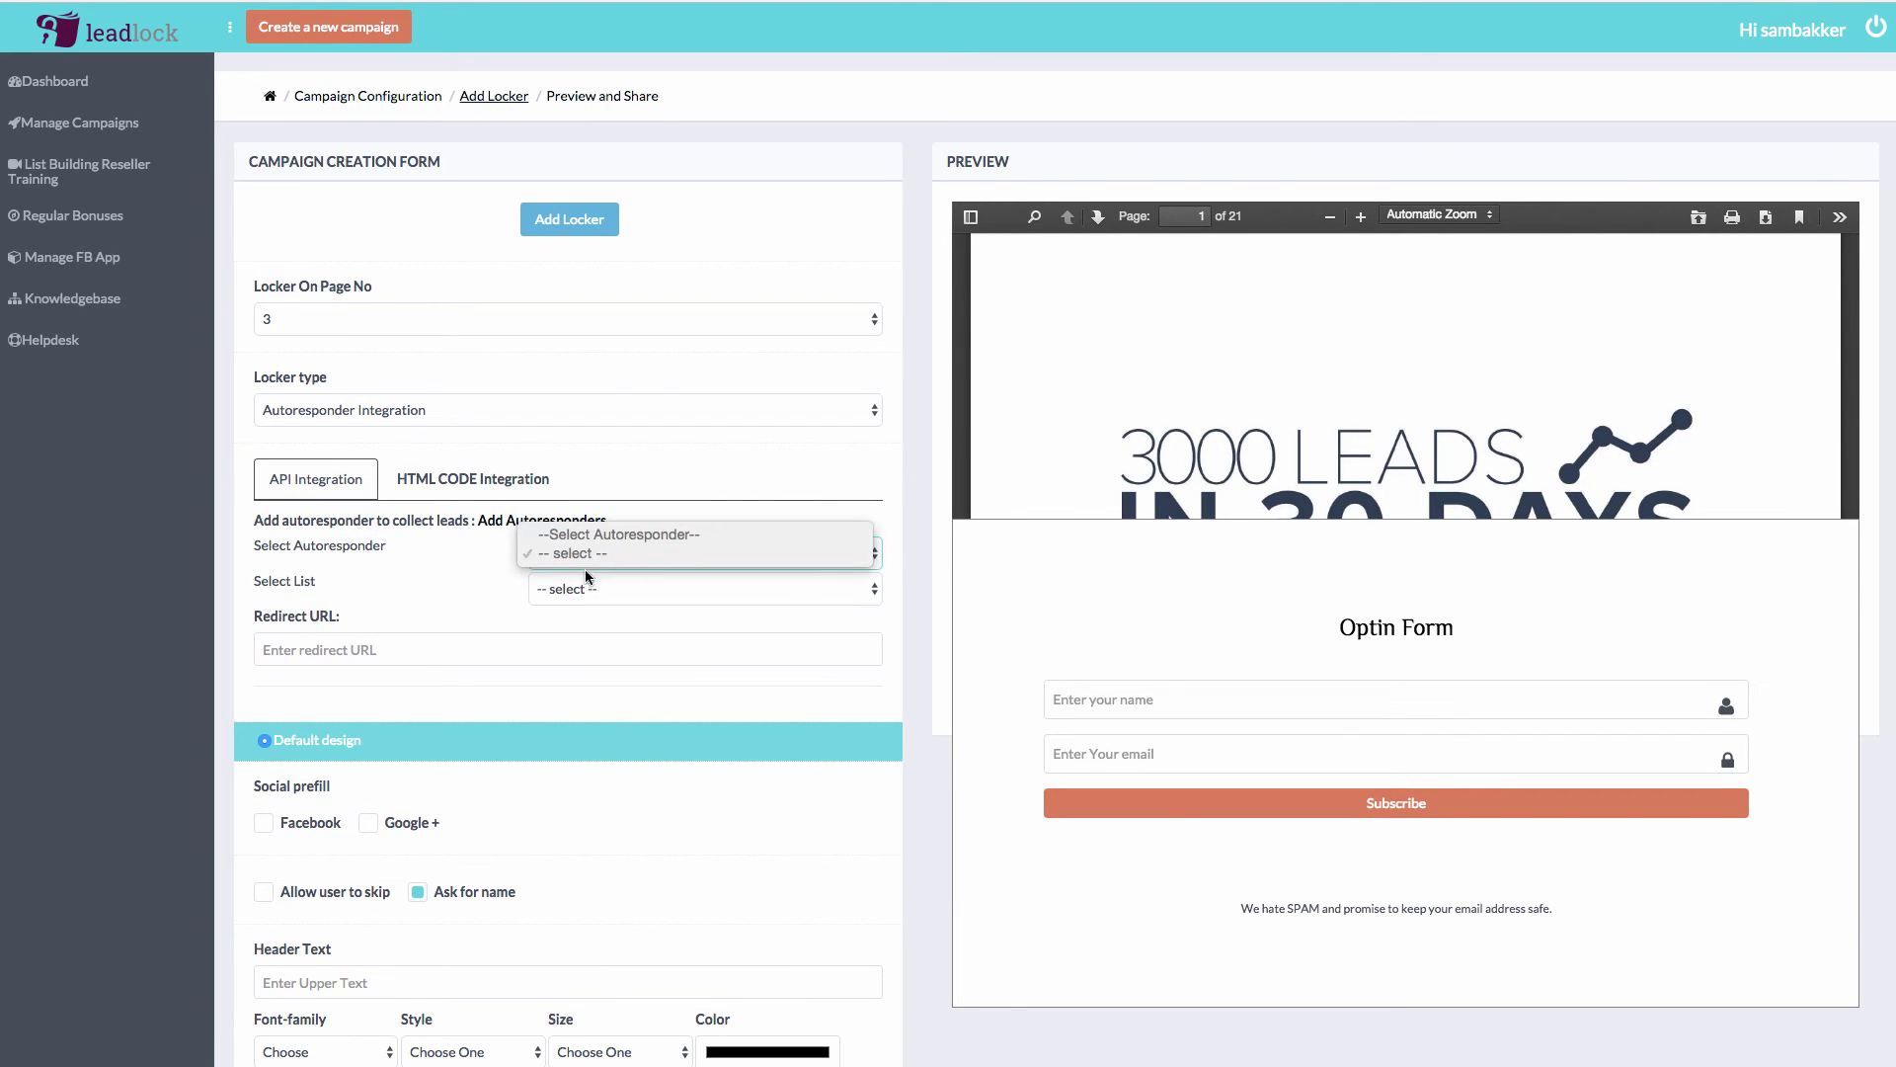
{"action": "left_click", "coordinate": [587, 576]}
{"action": "left_click", "coordinate": [583, 590]}
{"action": "left_click", "coordinate": [580, 593]}
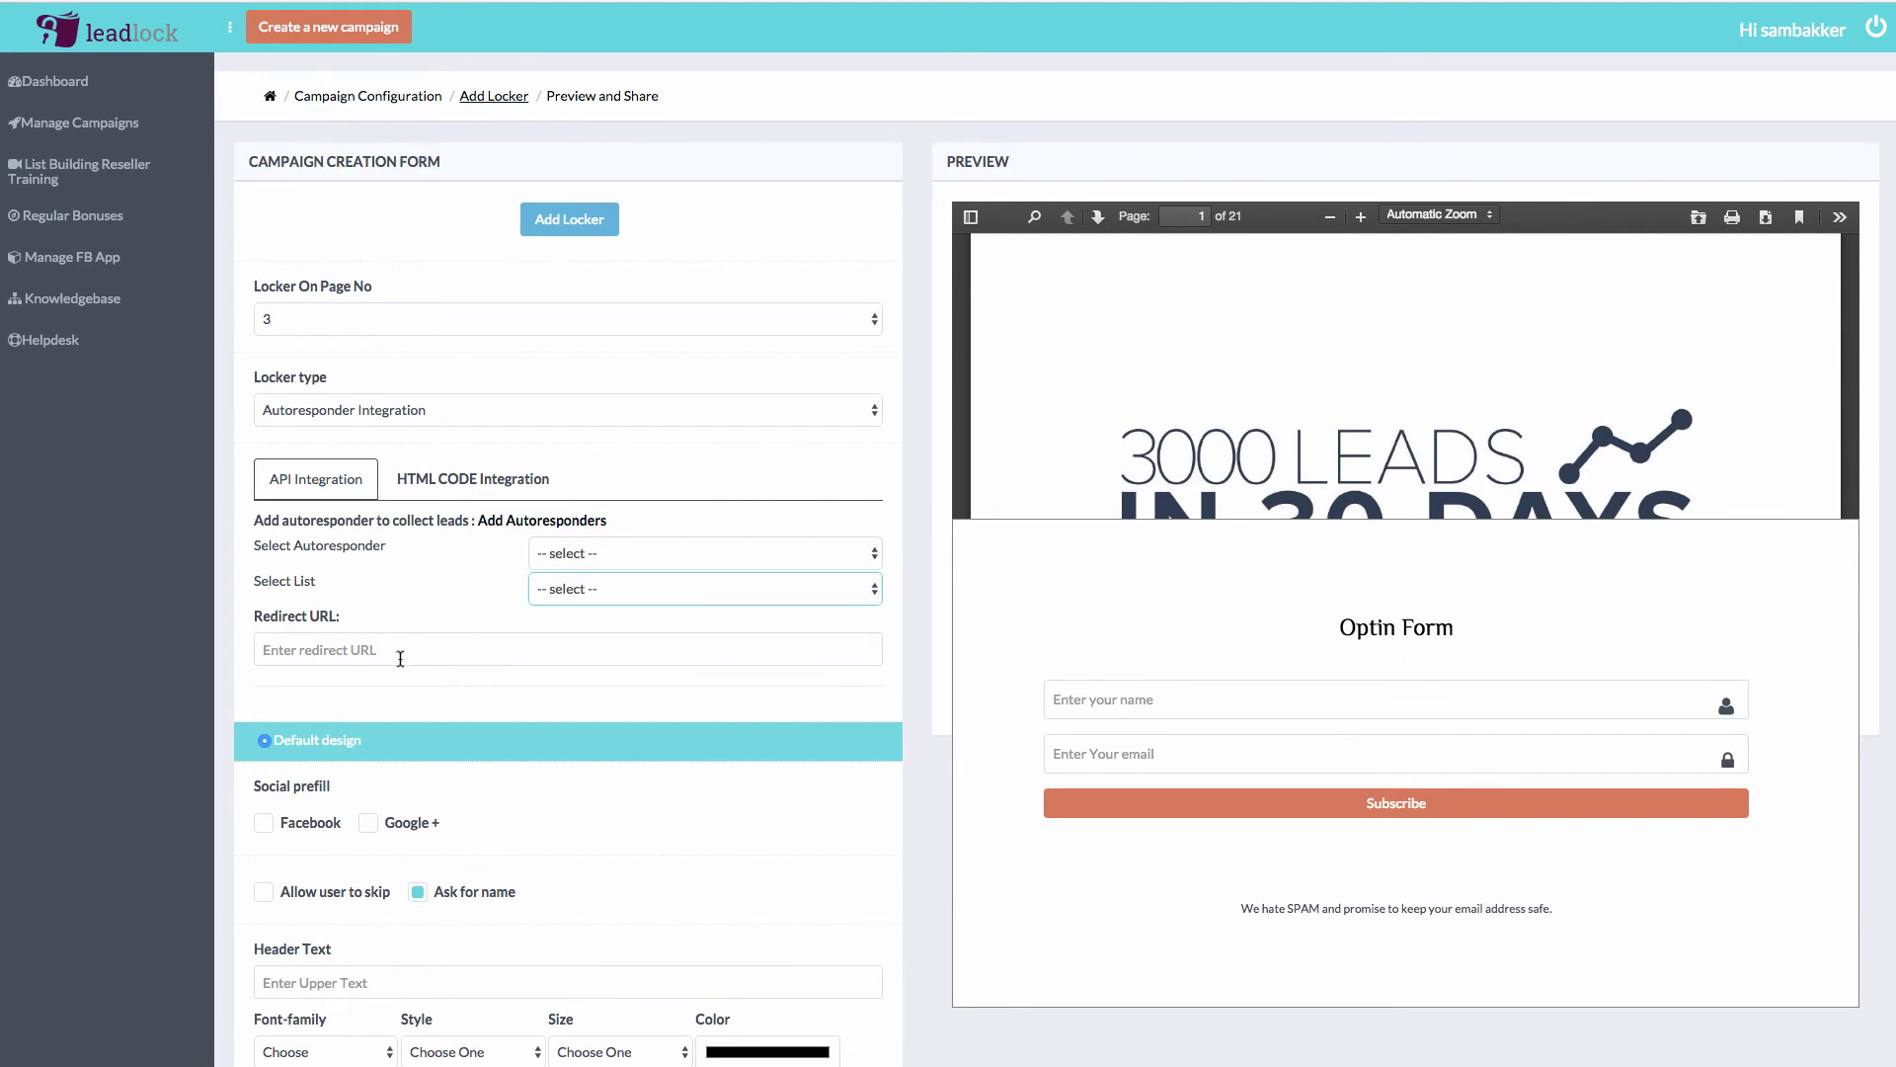
{"action": "left_click", "coordinate": [483, 497]}
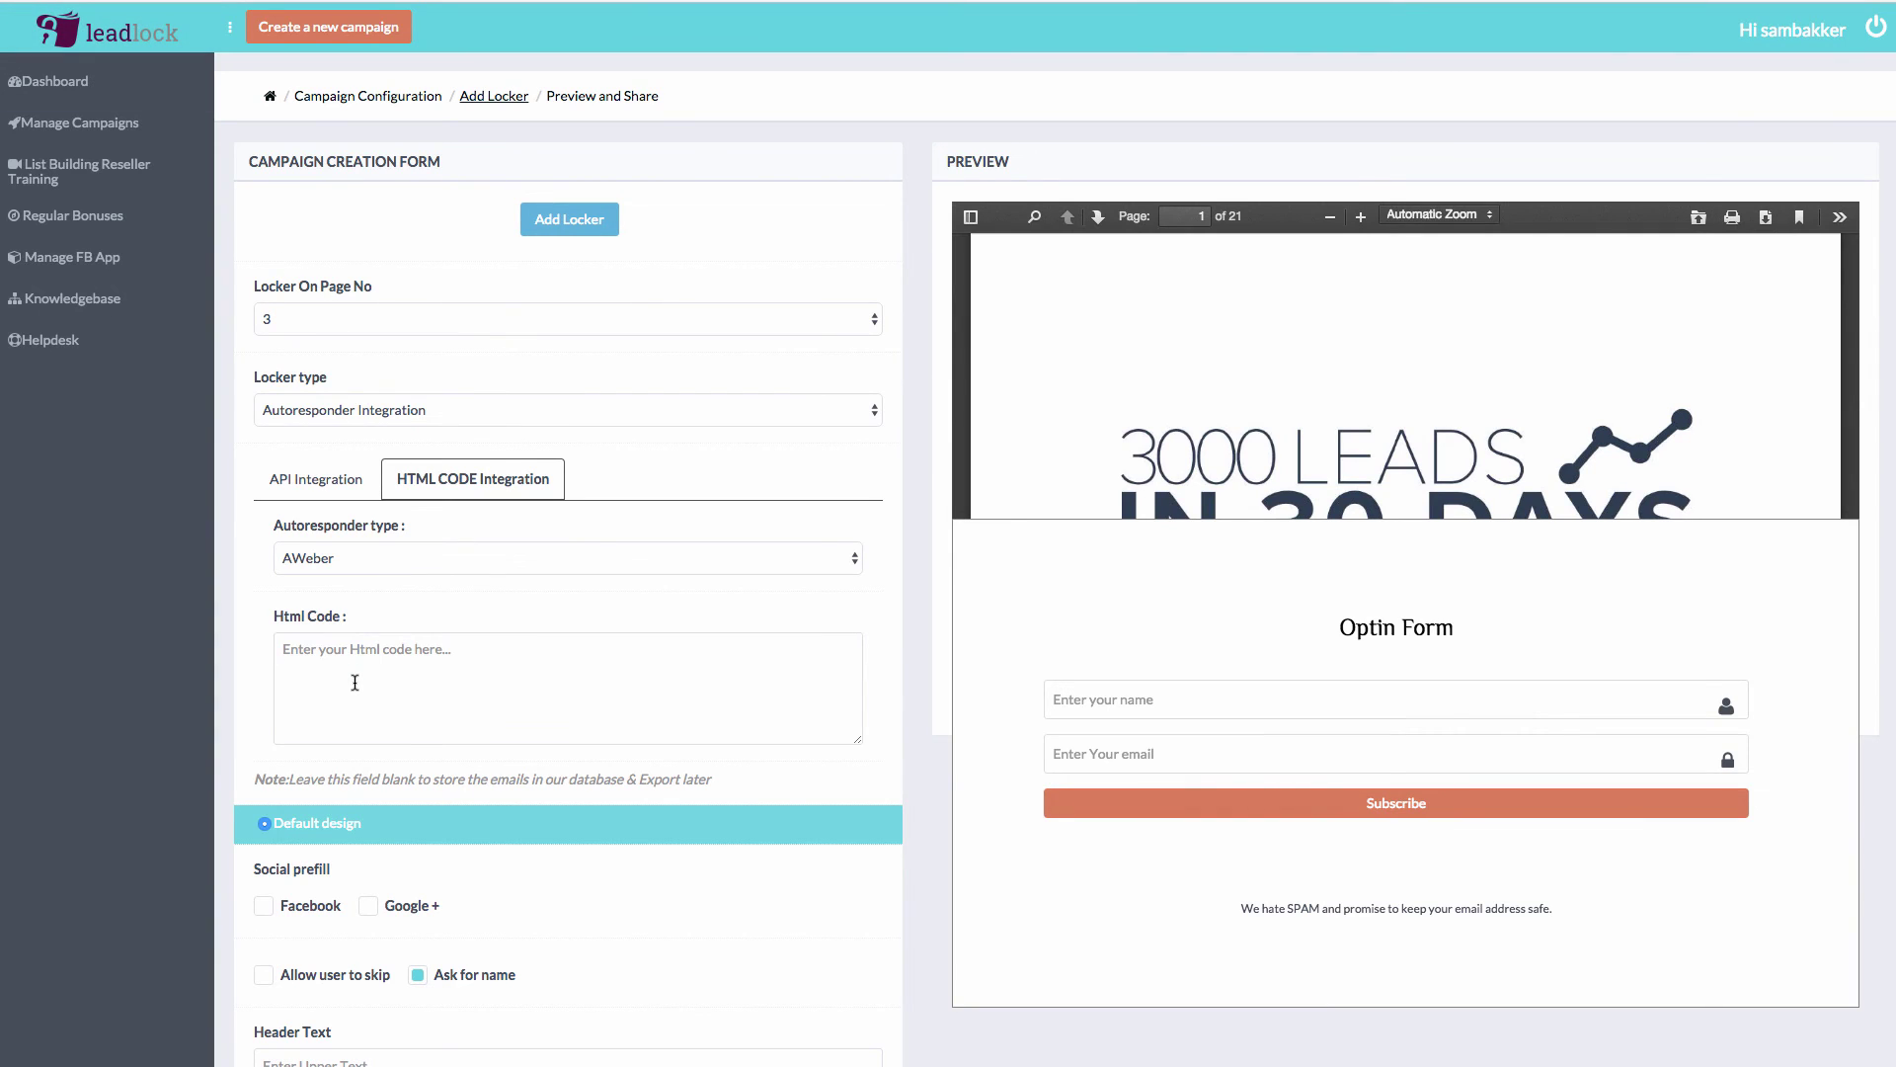
Paste the copied AWeber form code into the locker's HTML code box
{"action": "left_click", "coordinate": [356, 682]}
{"action": "key", "text": "ctrl+v"}
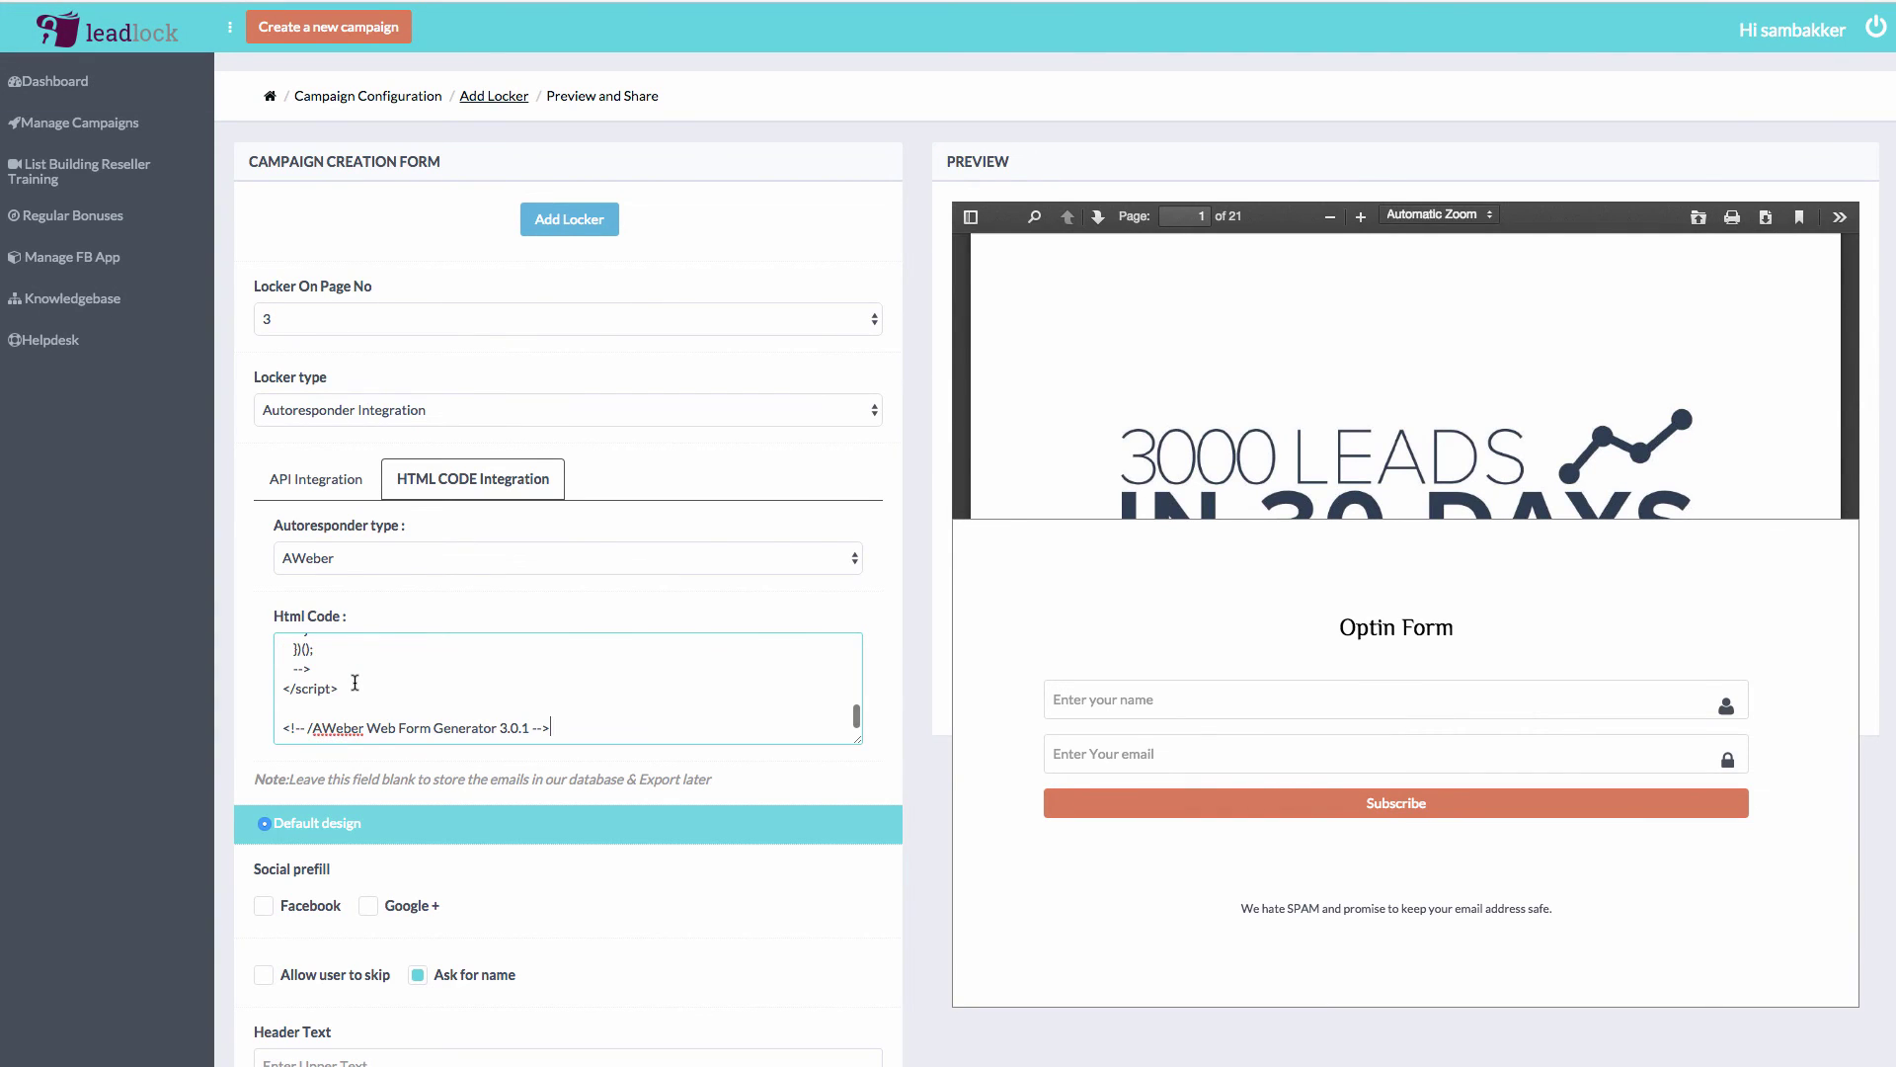
{"action": "scroll", "coordinate": [415, 766], "scroll_direction": "down", "scroll_amount": 2}
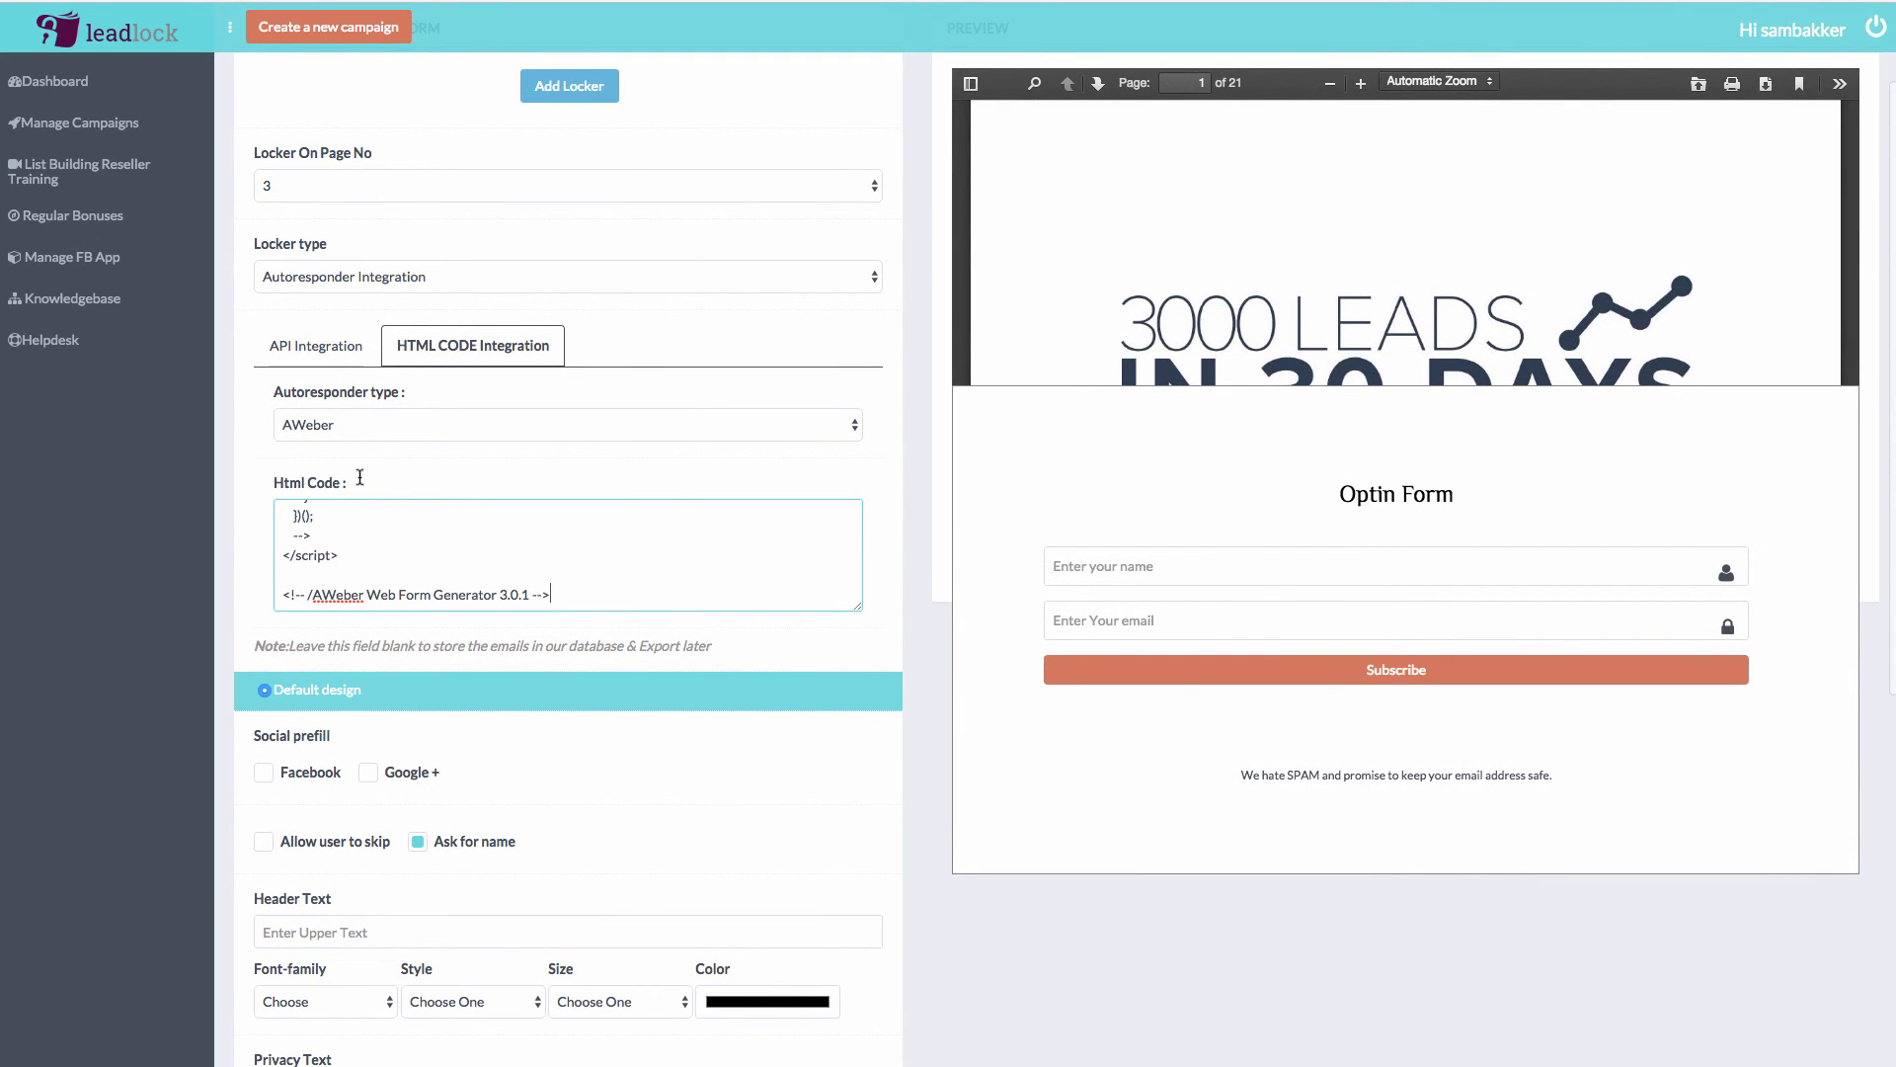
{"action": "scroll", "coordinate": [374, 732], "scroll_direction": "down", "scroll_amount": 7}
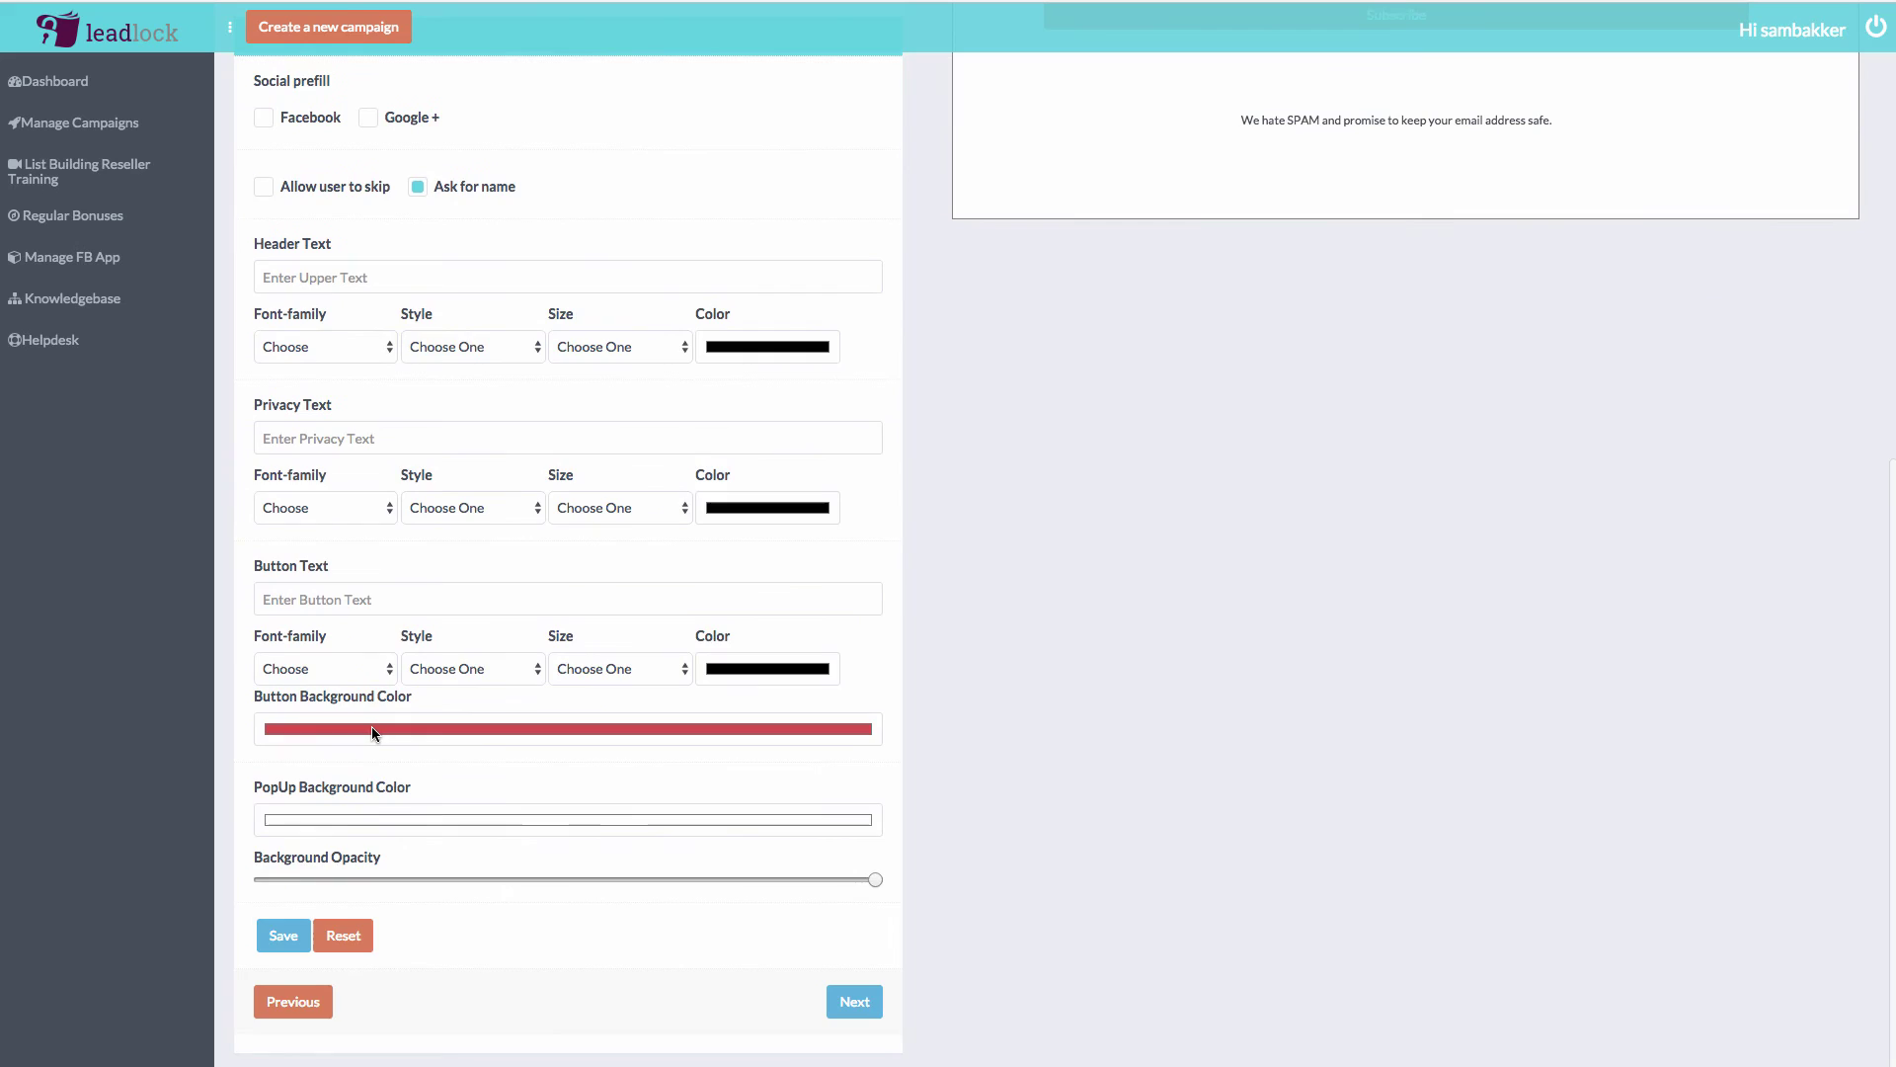
{"action": "scroll", "coordinate": [373, 733], "scroll_direction": "up", "scroll_amount": 4}
{"action": "scroll", "coordinate": [374, 732], "scroll_direction": "up", "scroll_amount": 3}
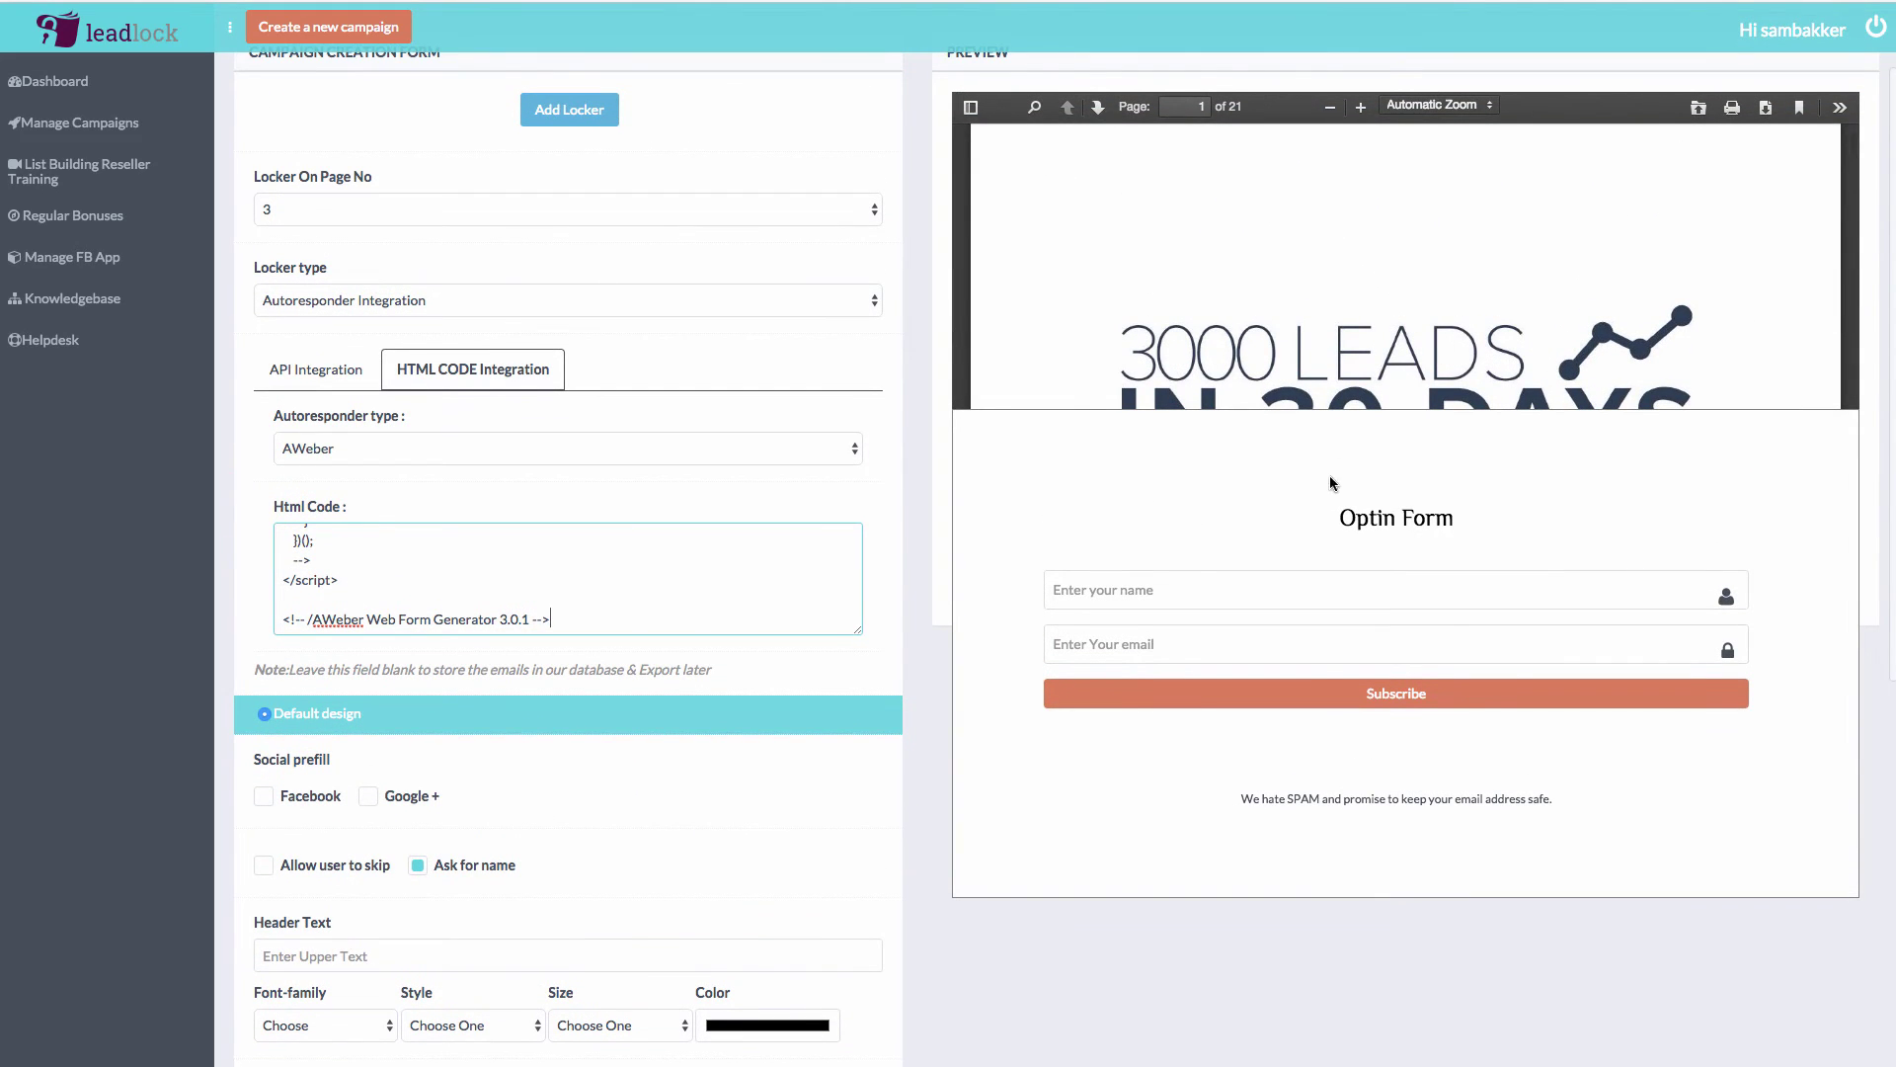
{"action": "double_click", "coordinate": [1383, 511]}
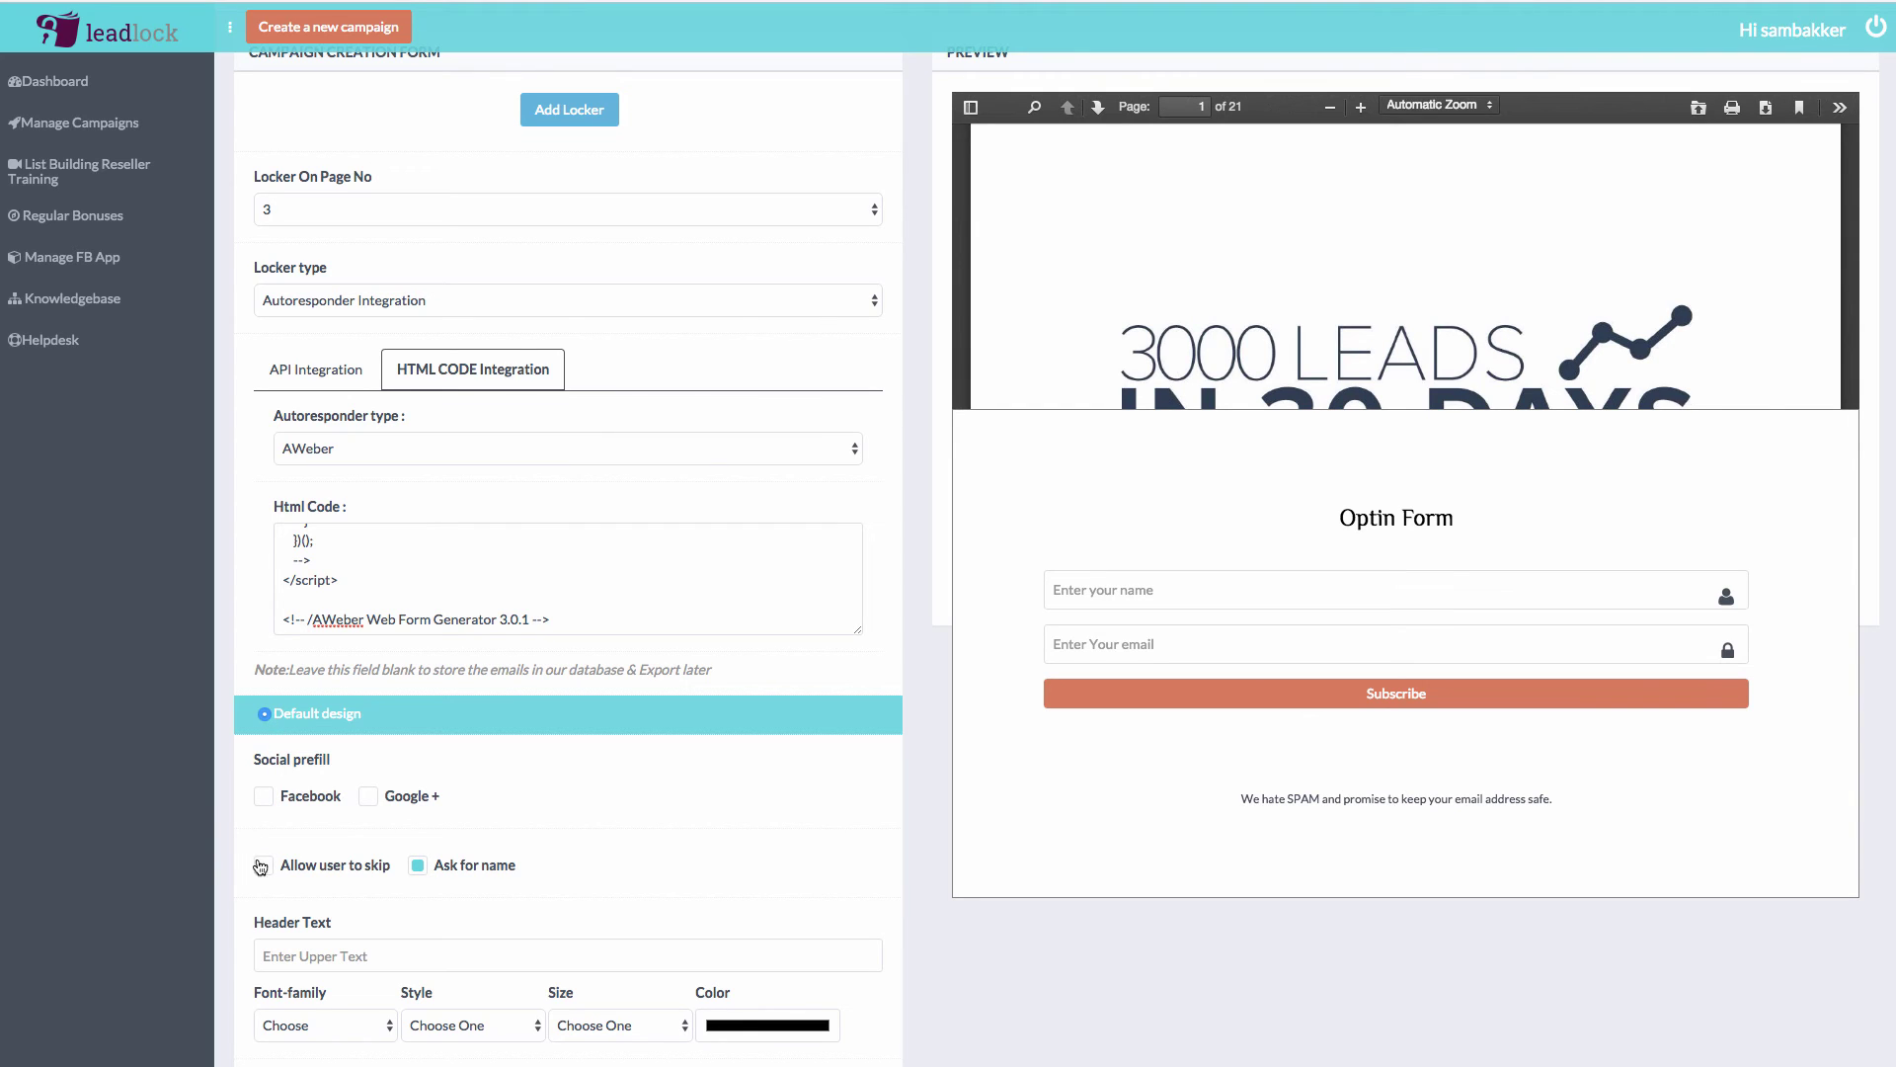
Turn on Facebook social prefill and leave 'Allow user to skip' unchecked
{"action": "left_click", "coordinate": [263, 798]}
{"action": "double_click", "coordinate": [262, 800]}
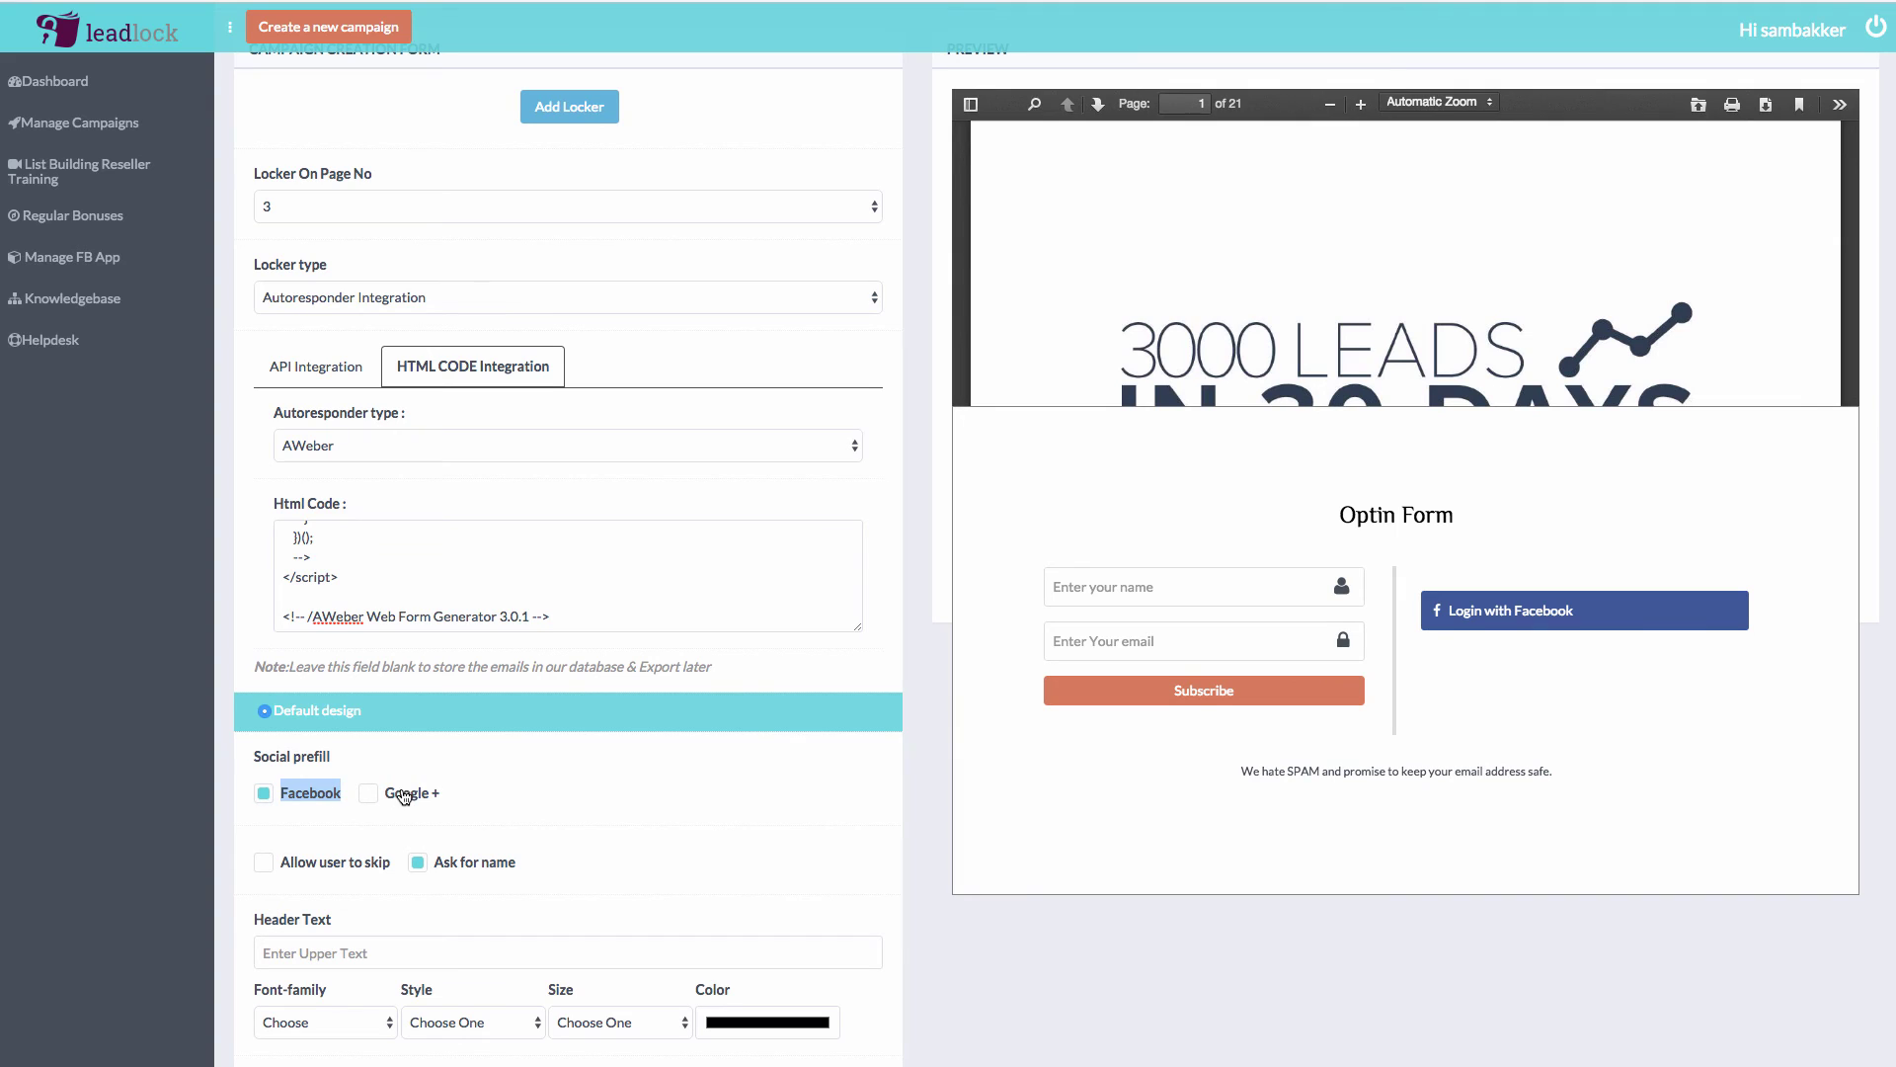
{"action": "left_click", "coordinate": [517, 719]}
{"action": "scroll", "coordinate": [326, 809], "scroll_direction": "down", "scroll_amount": 2}
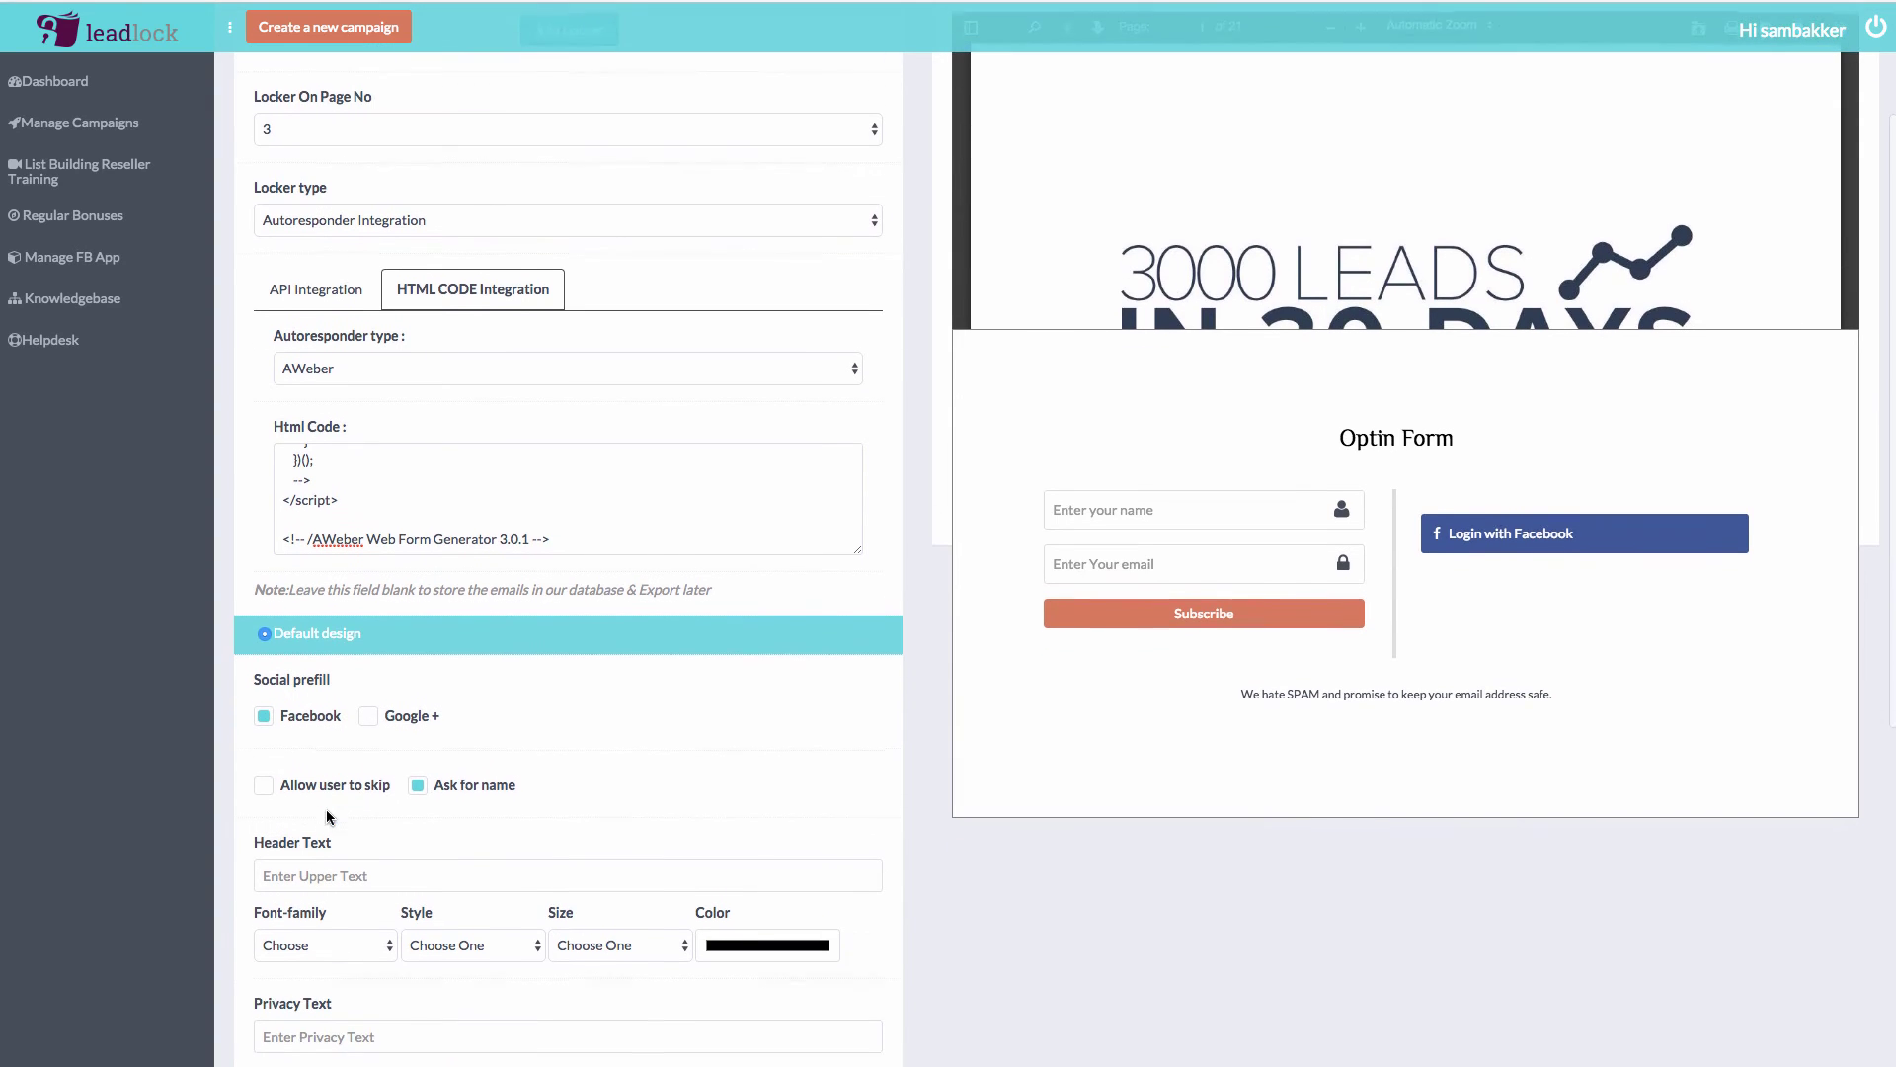
{"action": "left_click", "coordinate": [264, 786]}
{"action": "left_click", "coordinate": [266, 787]}
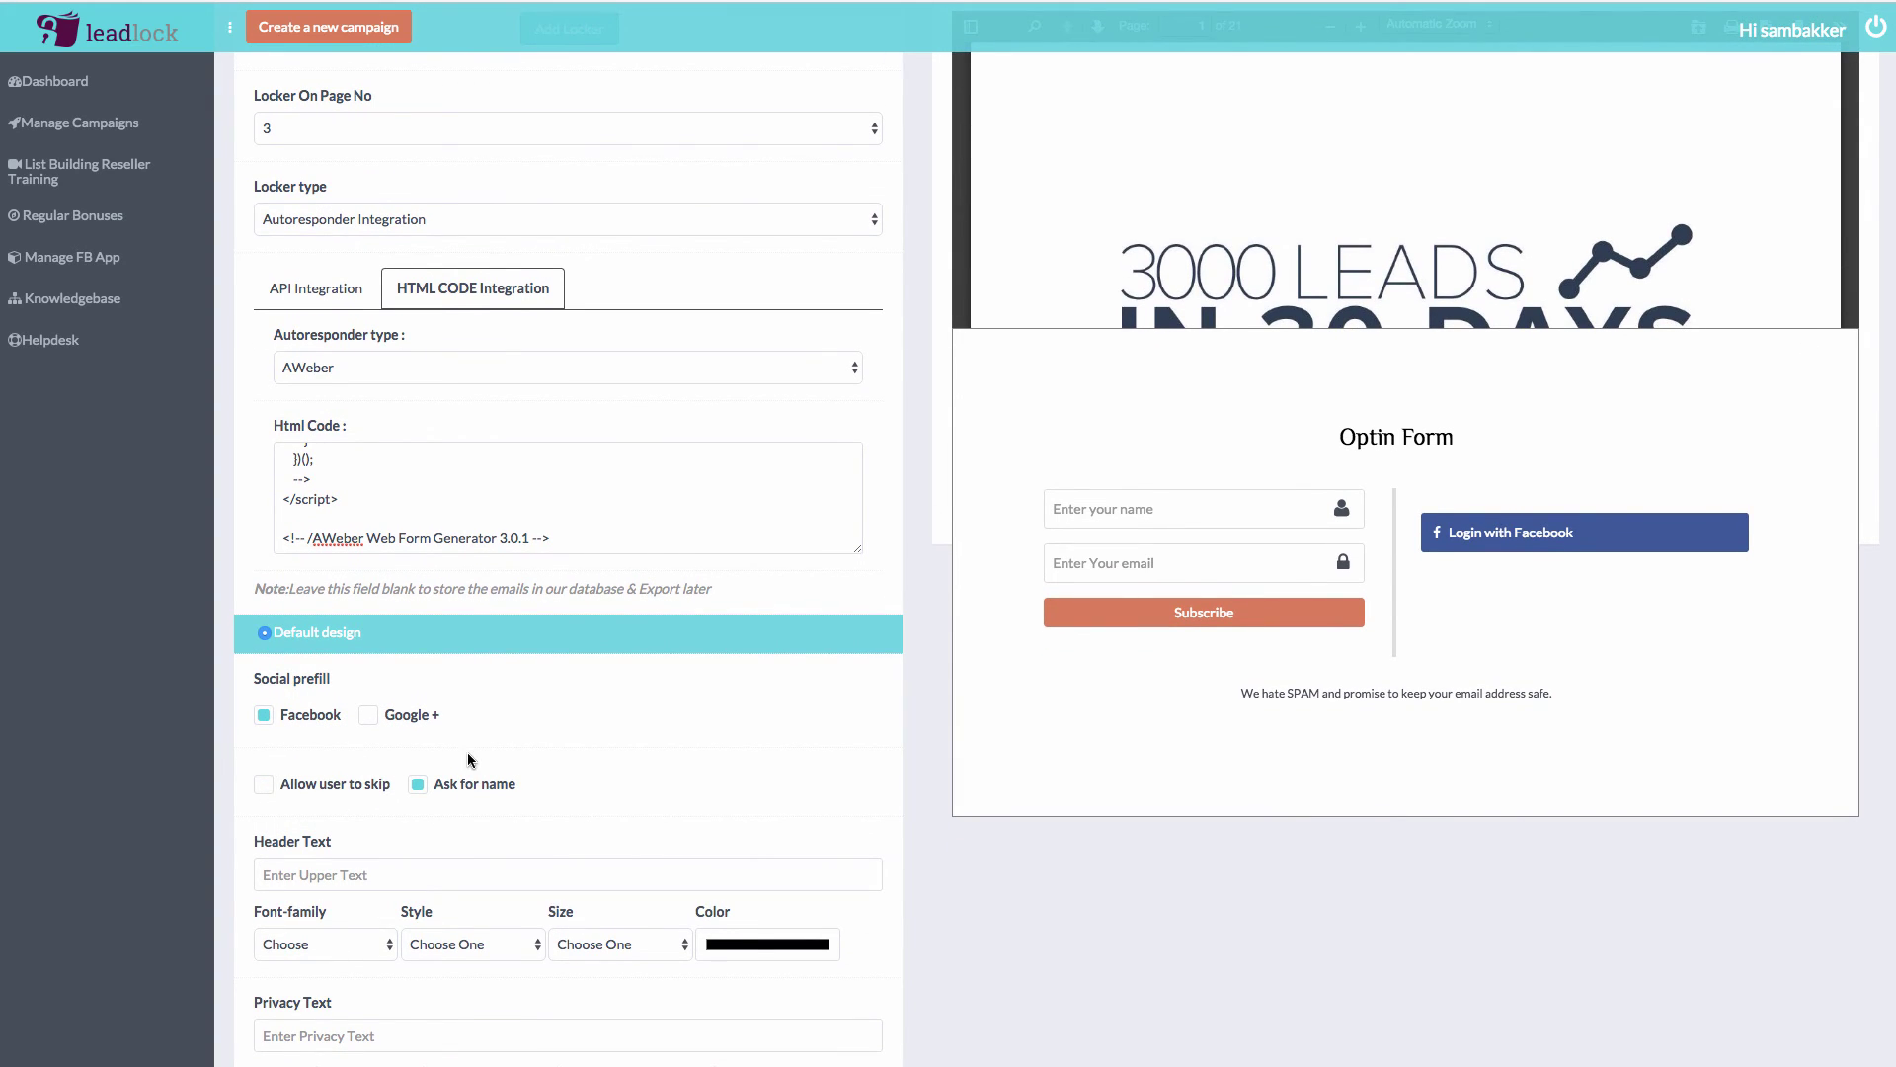
{"action": "scroll", "coordinate": [519, 739], "scroll_direction": "down", "scroll_amount": 5}
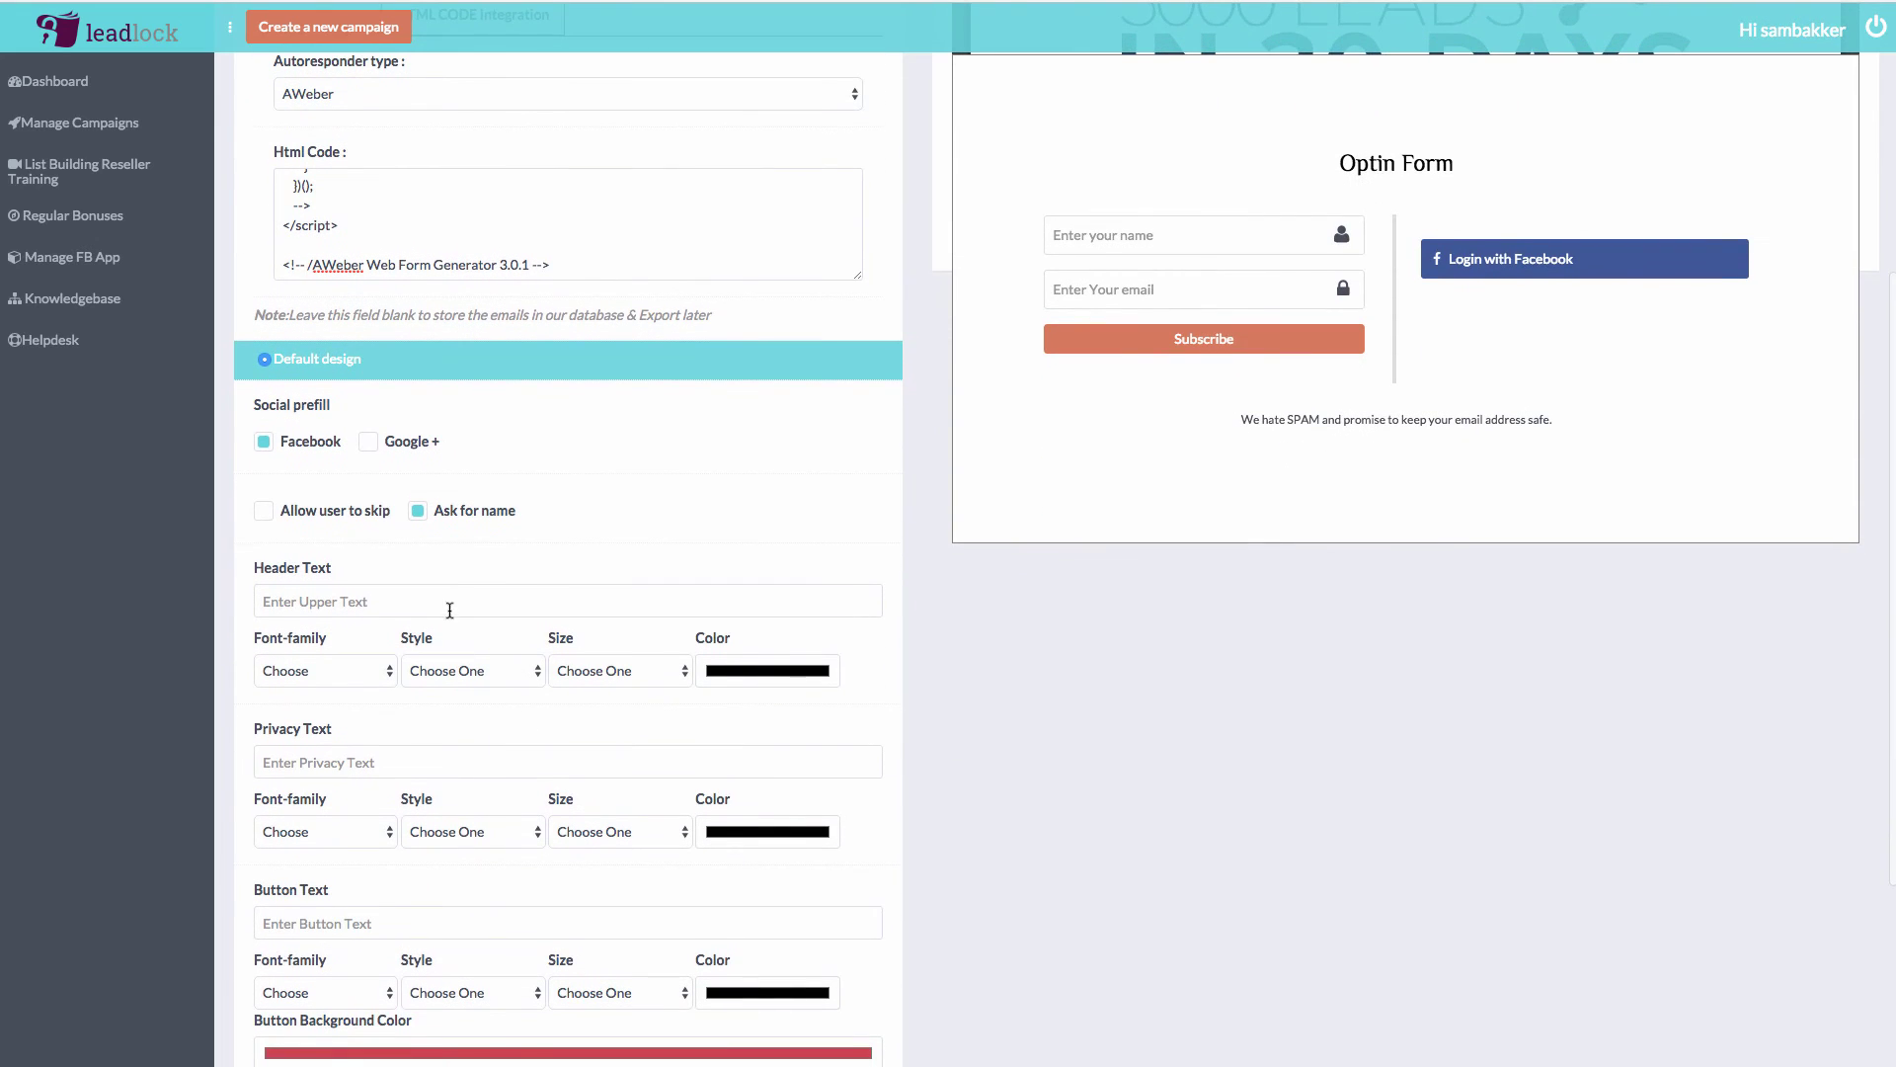
Set the locker's Header Text to 'Add Your Email To Read The Rest Of This Guide'
{"action": "left_click", "coordinate": [449, 610]}
{"action": "scroll", "coordinate": [745, 719], "scroll_direction": "up", "scroll_amount": 6}
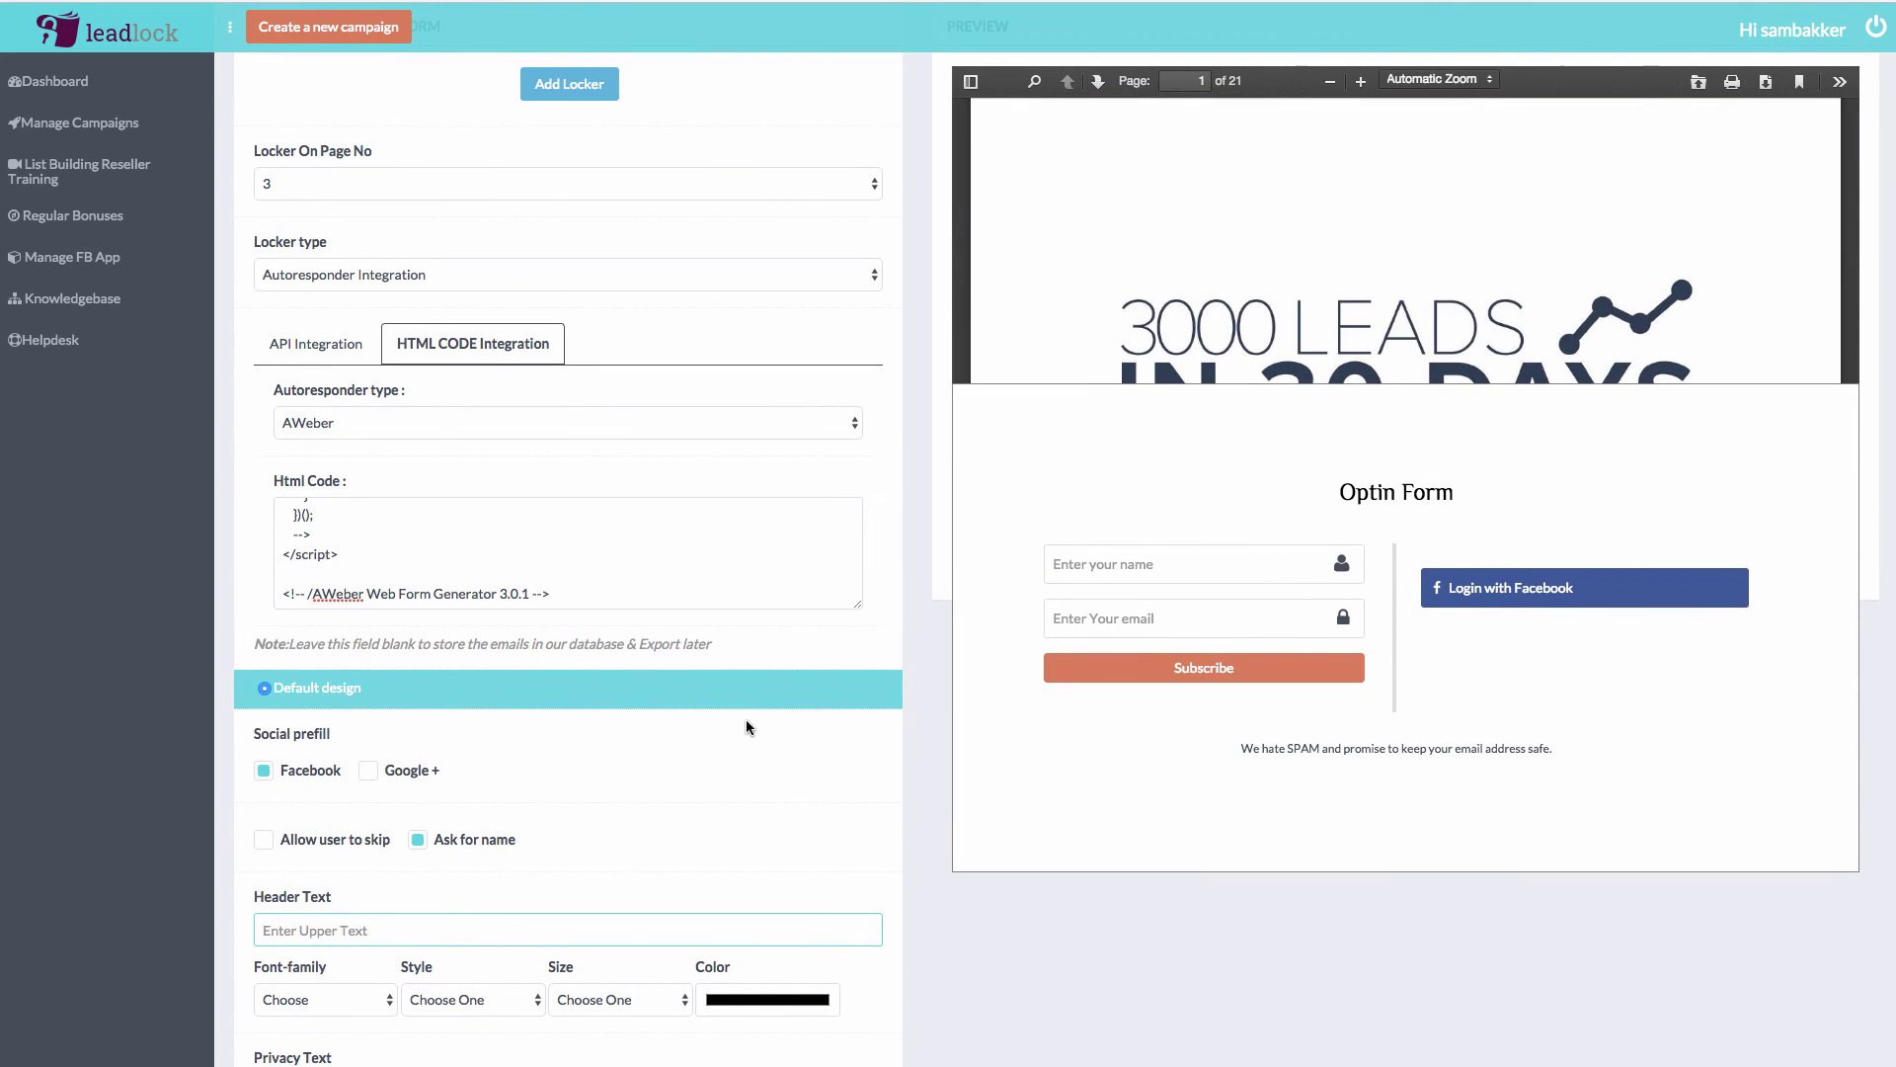
{"action": "type", "text": "Read The REst"}
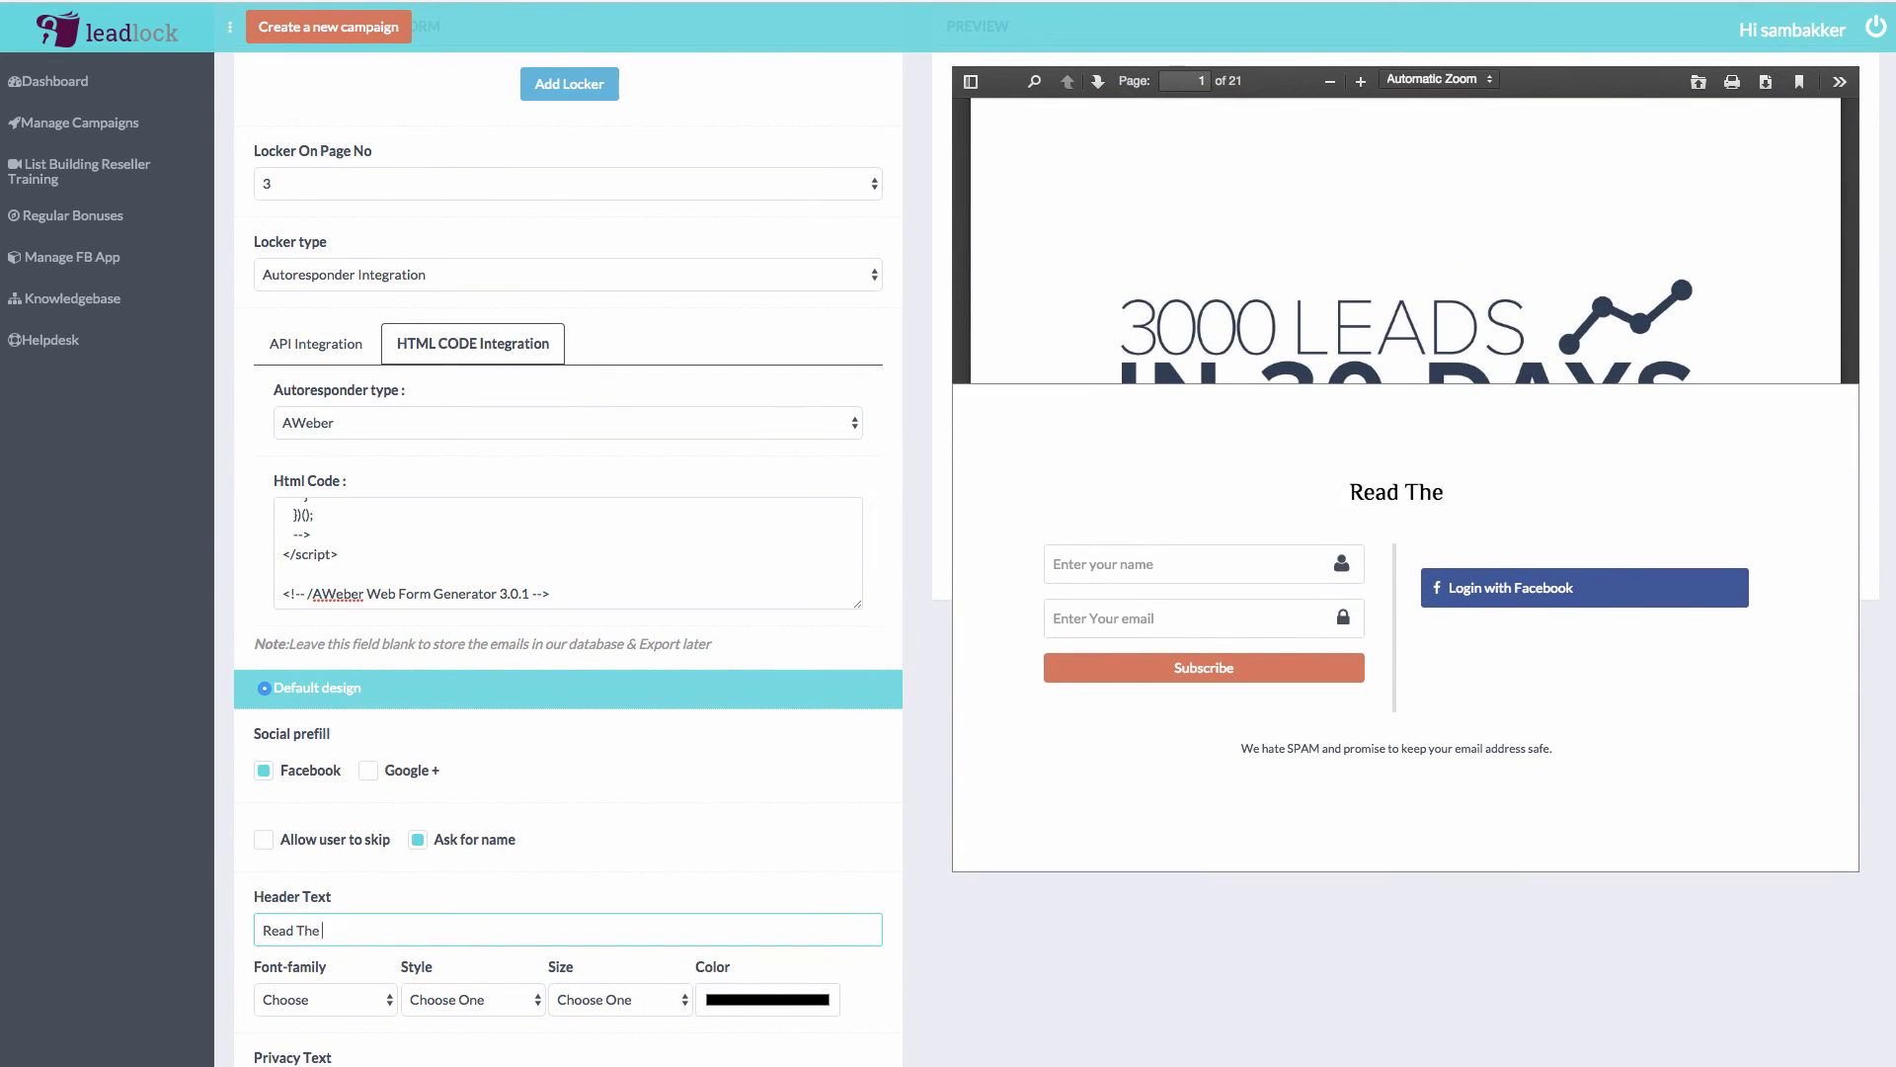
{"action": "key", "text": "BackSpace"}
{"action": "key", "text": "BackSpace"}
{"action": "key", "text": "BackSpace"}
{"action": "key", "text": "BackSpace"}
{"action": "type", "text": "Rest Of This Guide"}
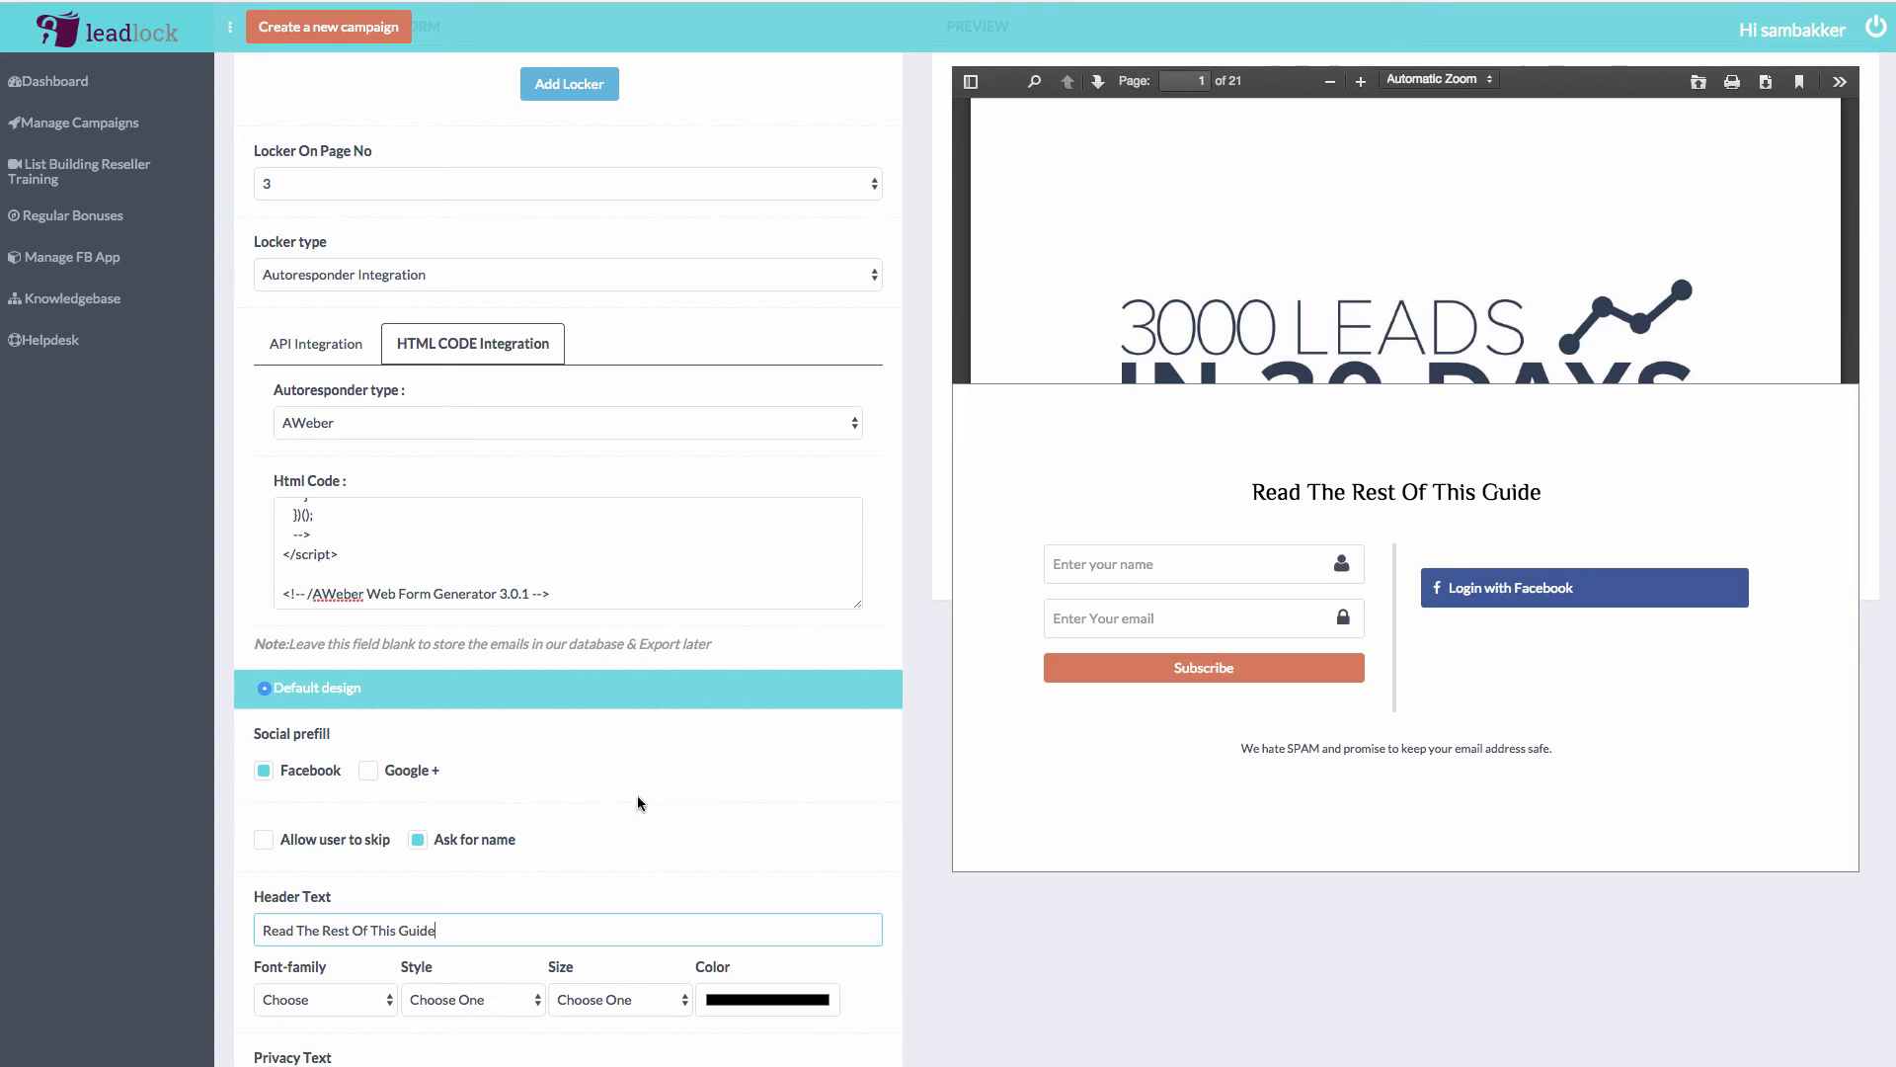
{"action": "left_click", "coordinate": [266, 929]}
{"action": "type", "text": "Add Tiyr E=="}
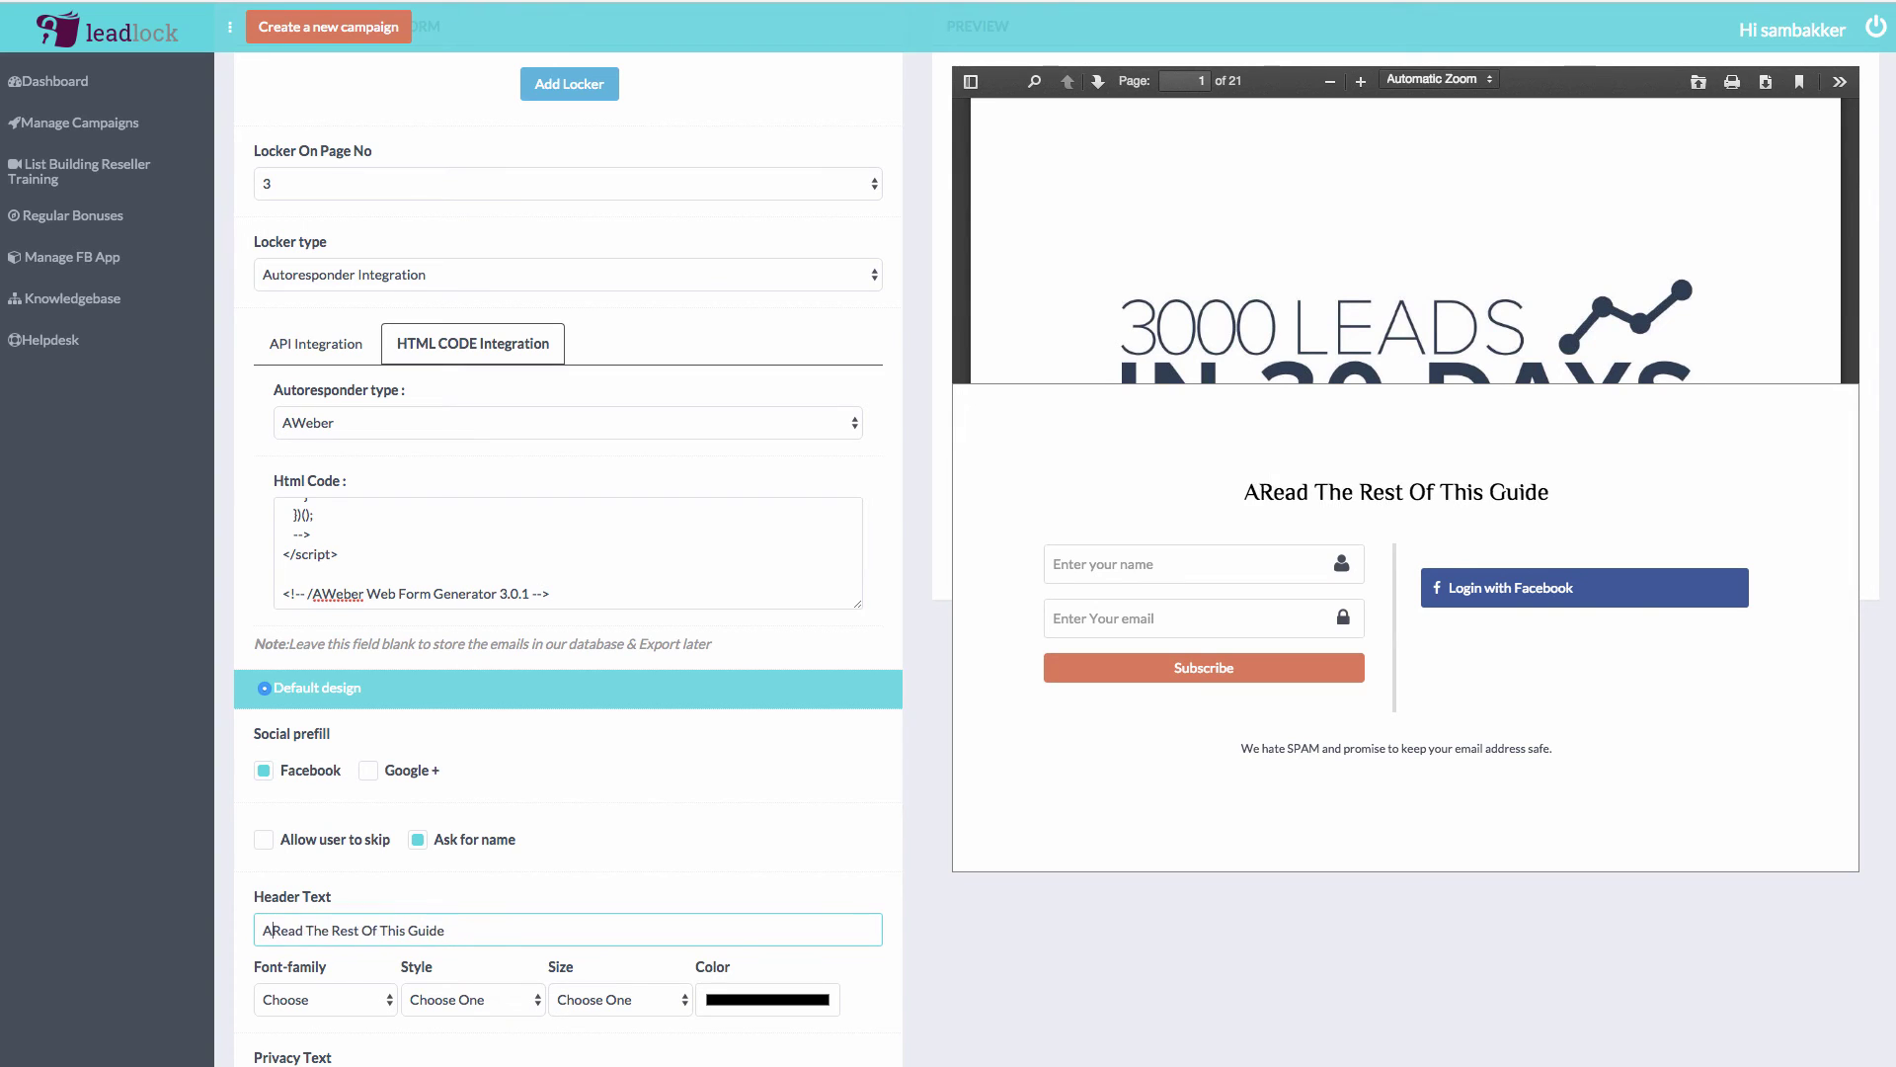
{"action": "type", "text": "=="}
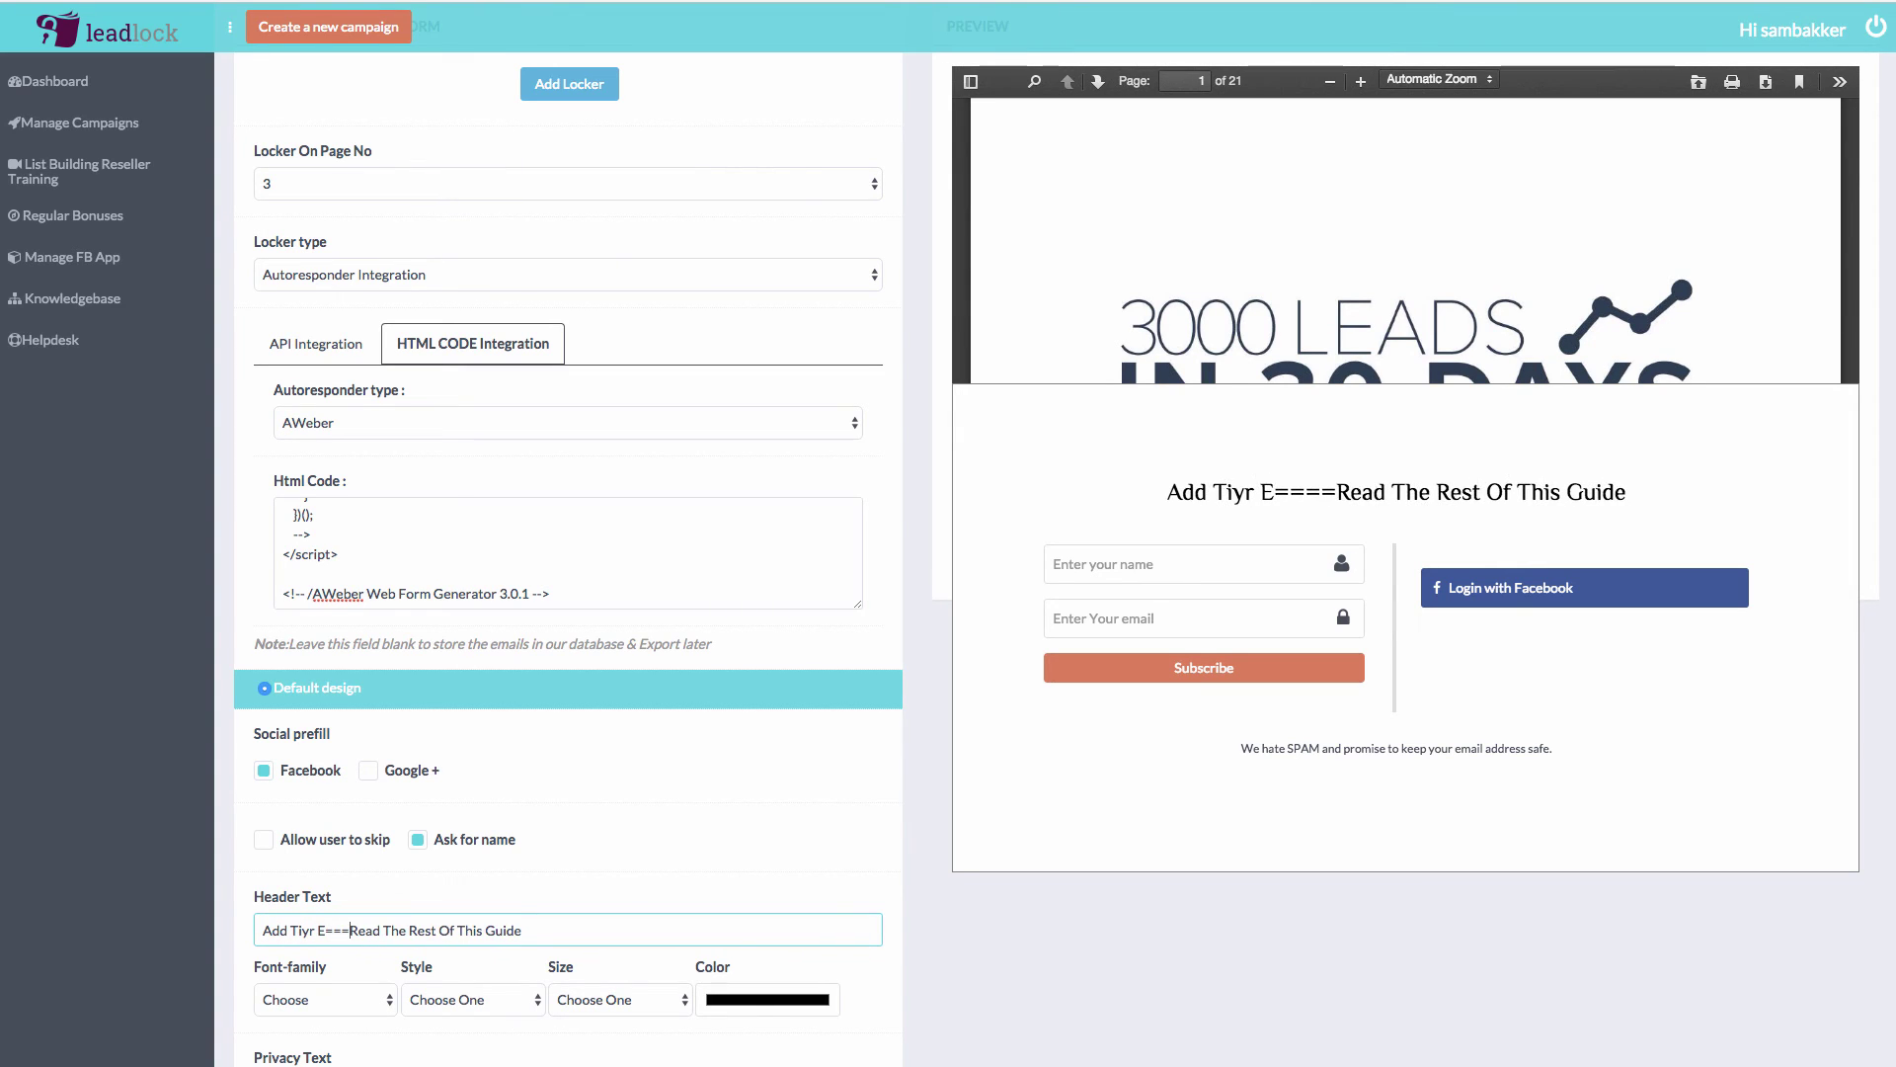
{"action": "key", "text": "BackSpace"}
{"action": "key", "text": "BackSpace"}
{"action": "key", "text": "BackSpace"}
{"action": "key", "text": "BackSpace"}
{"action": "key", "text": "BackSpace"}
{"action": "key", "text": "BackSpace"}
{"action": "key", "text": "BackSpace"}
{"action": "key", "text": "BackSpace"}
{"action": "key", "text": "BackSpace"}
{"action": "key", "text": "BackSpace"}
{"action": "type", "text": "Your Email T"}
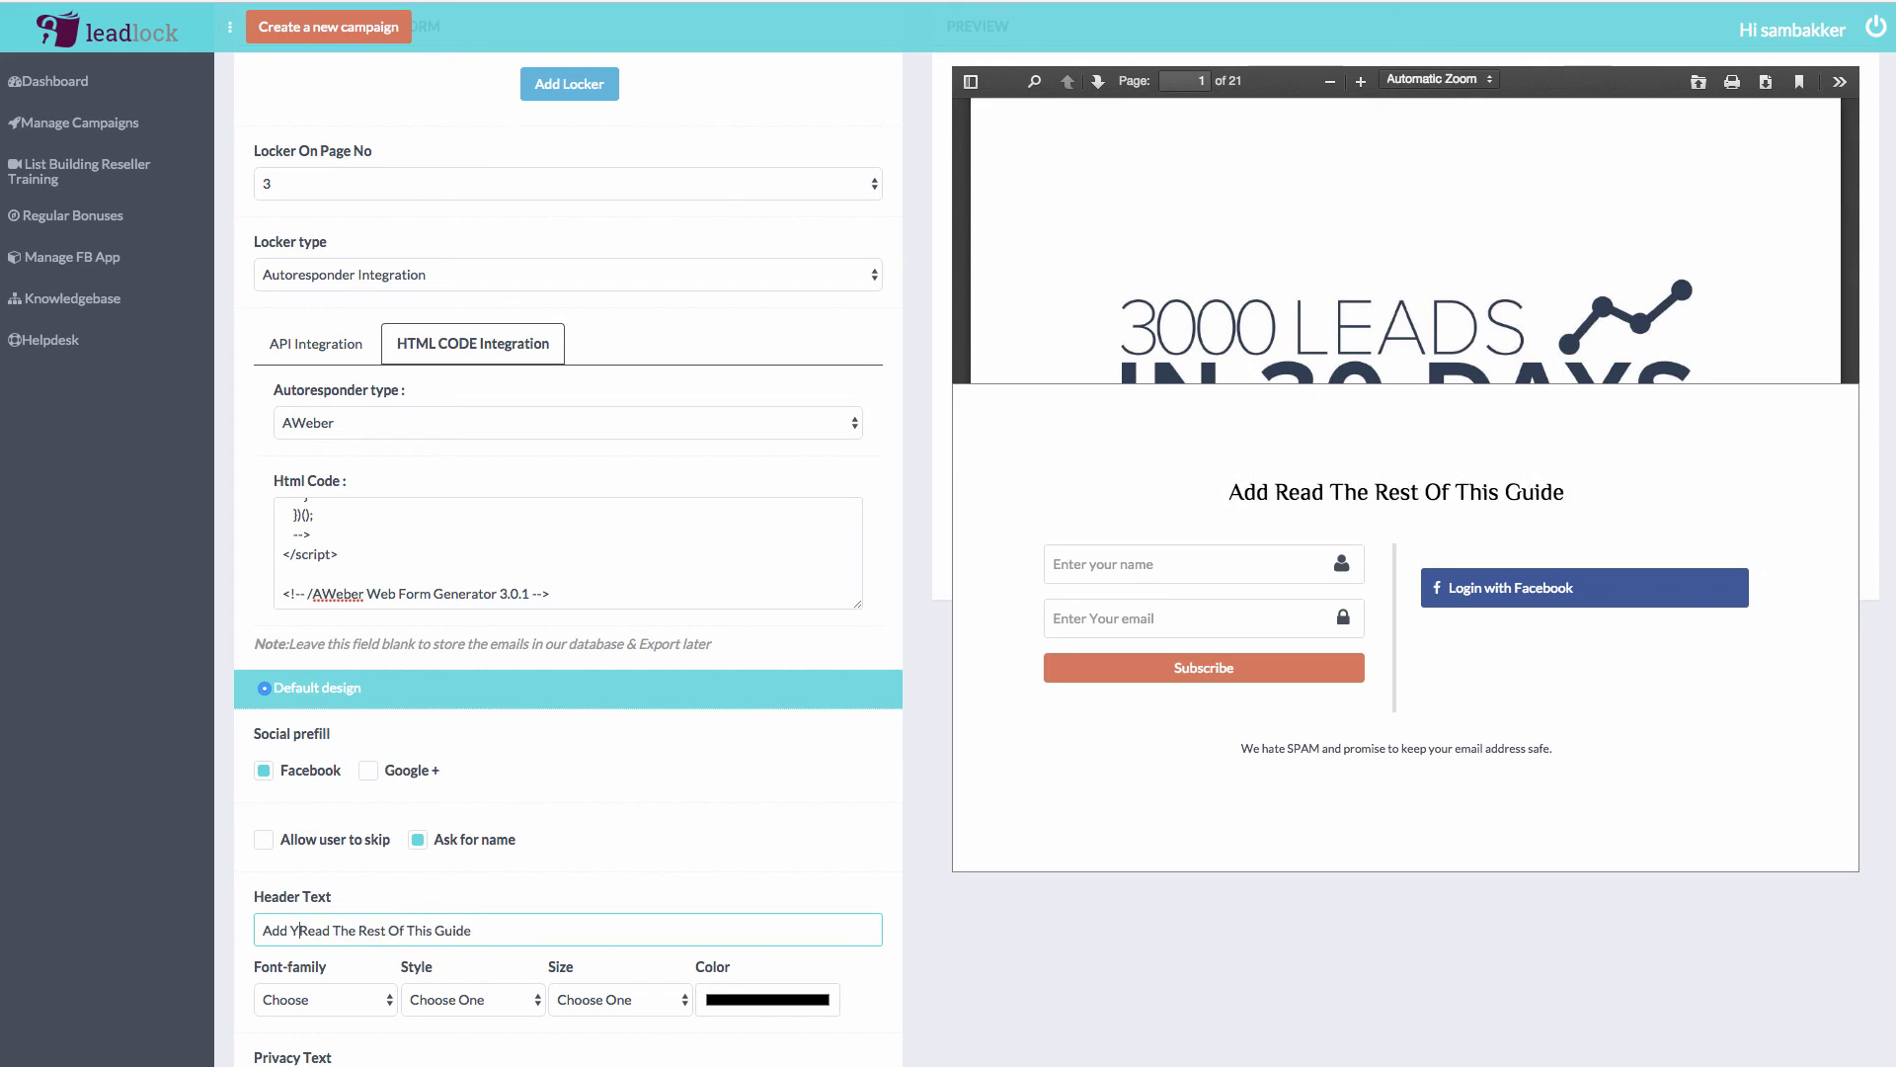
{"action": "type", "text": "o"}
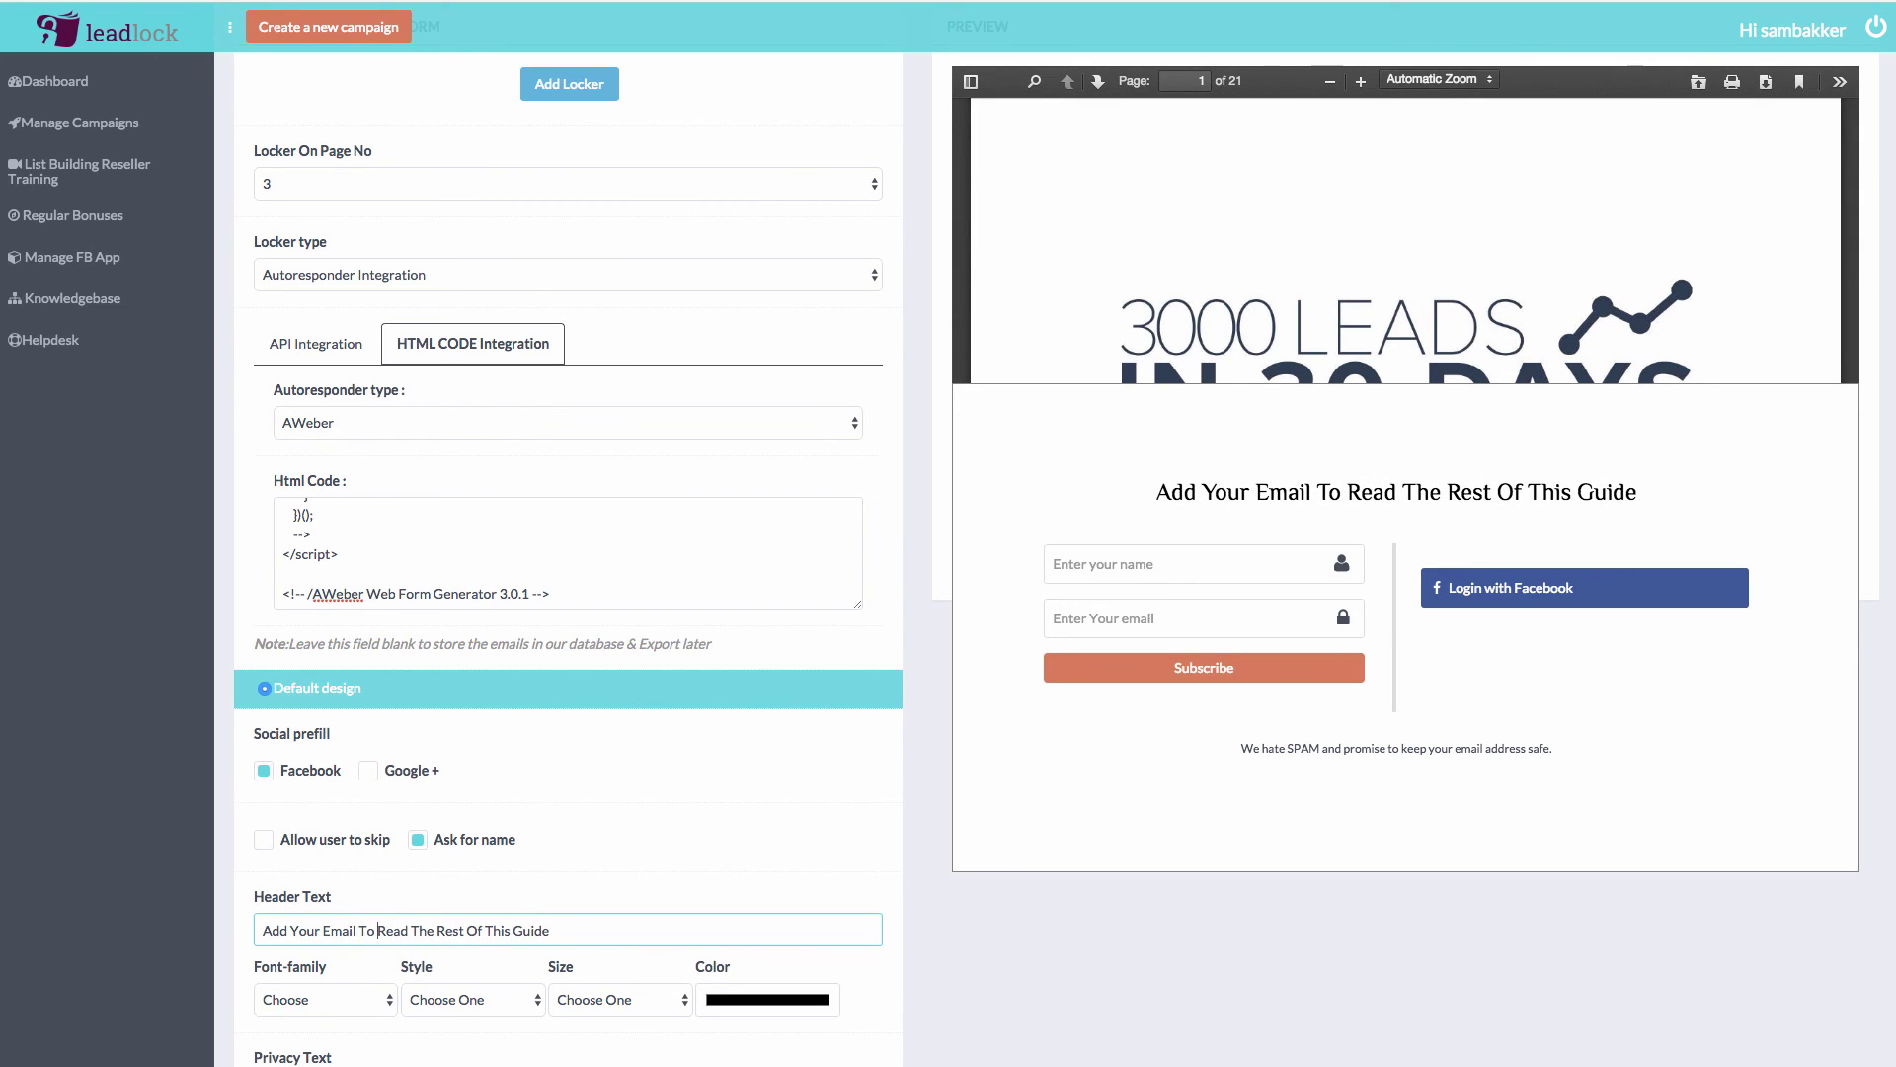
Save the page-3 locker's design settings
{"action": "scroll", "coordinate": [547, 683], "scroll_direction": "down", "scroll_amount": 7}
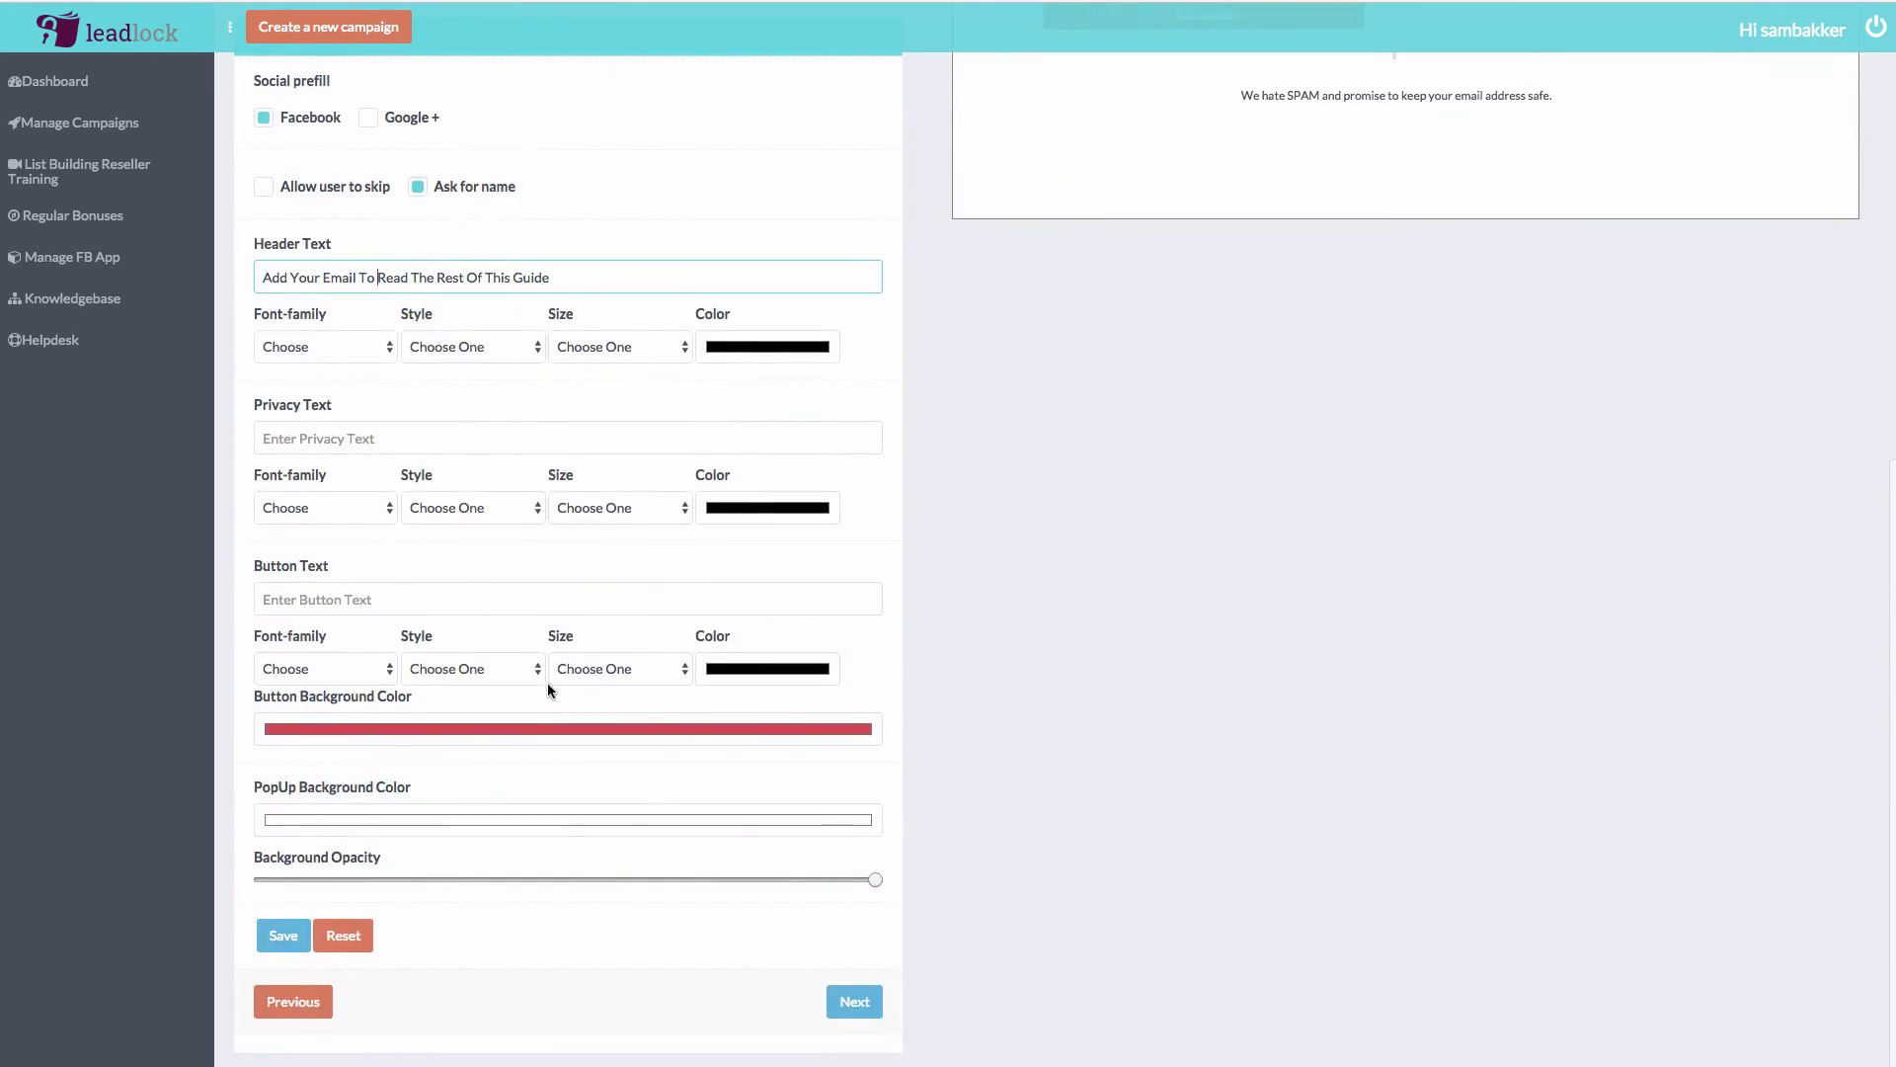
{"action": "scroll", "coordinate": [563, 673], "scroll_direction": "up", "scroll_amount": 3}
{"action": "scroll", "coordinate": [563, 675], "scroll_direction": "down", "scroll_amount": 2}
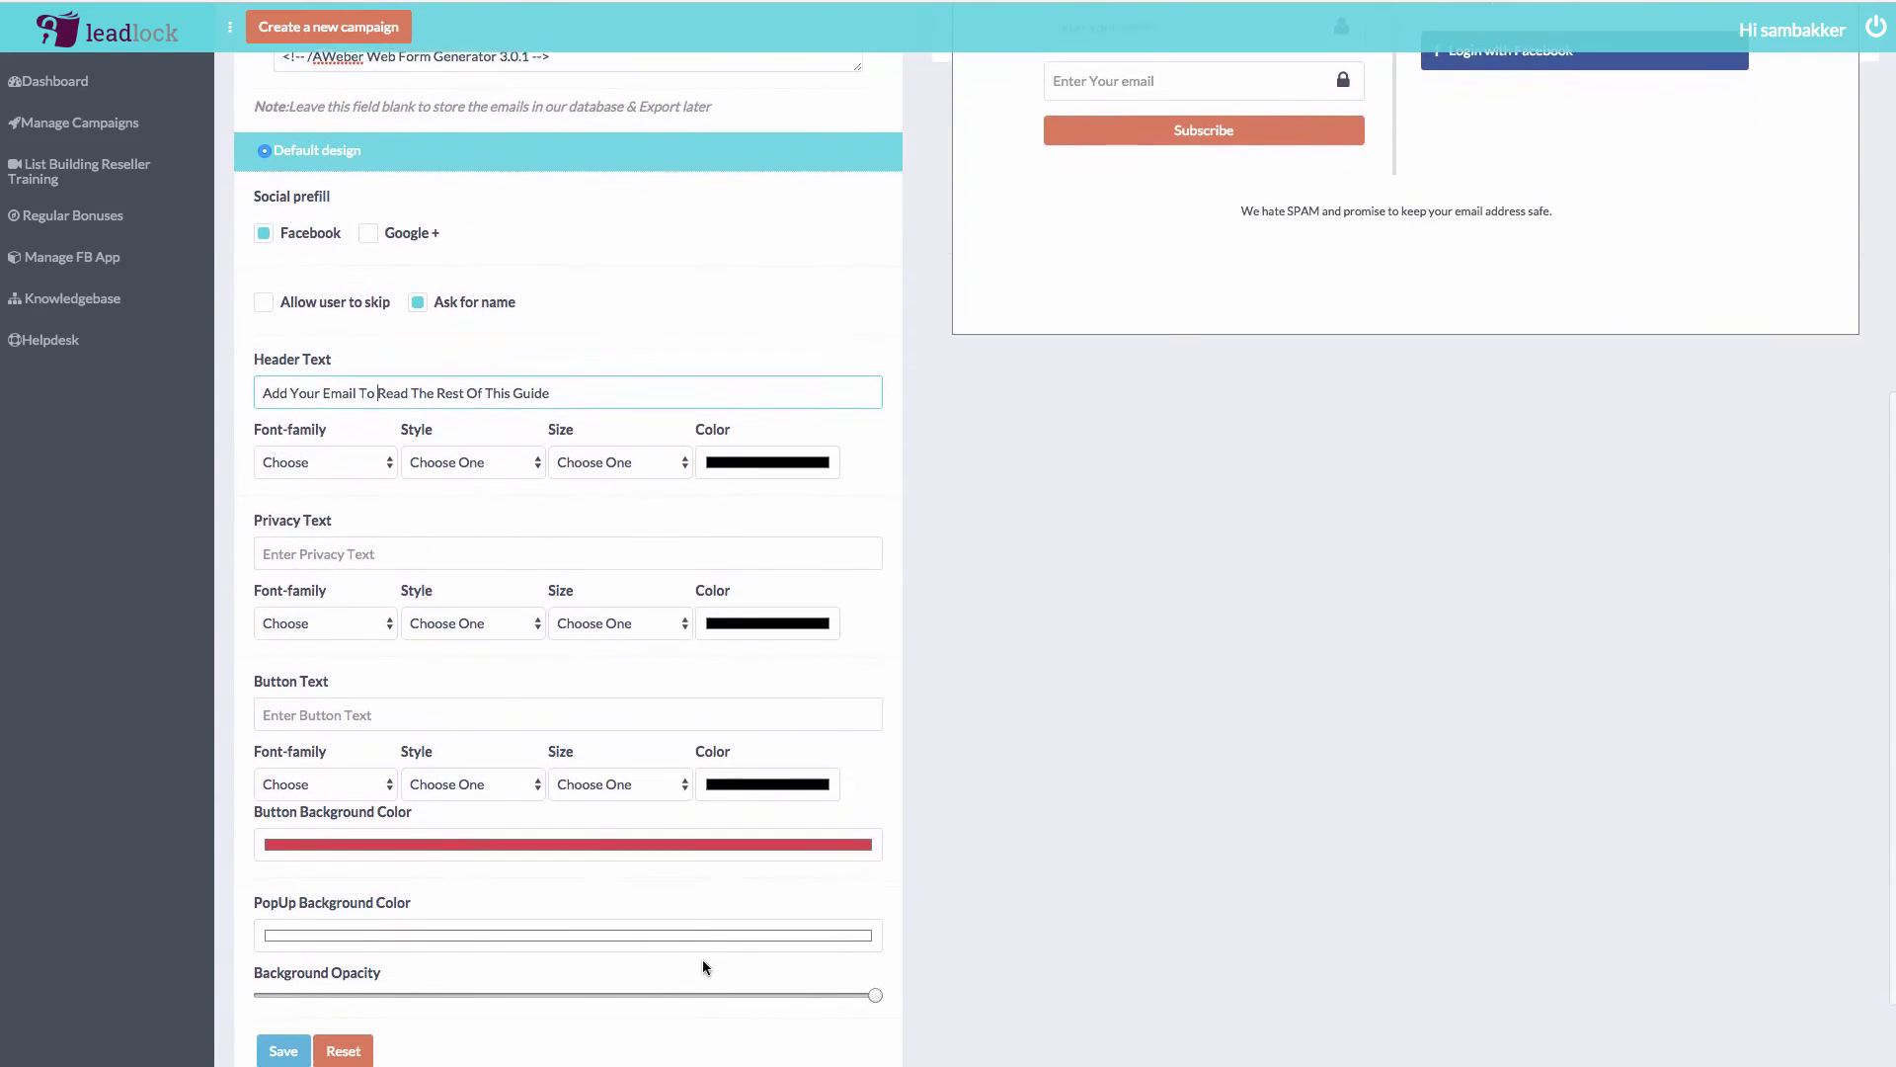
{"action": "scroll", "coordinate": [444, 1015], "scroll_direction": "down", "scroll_amount": 1}
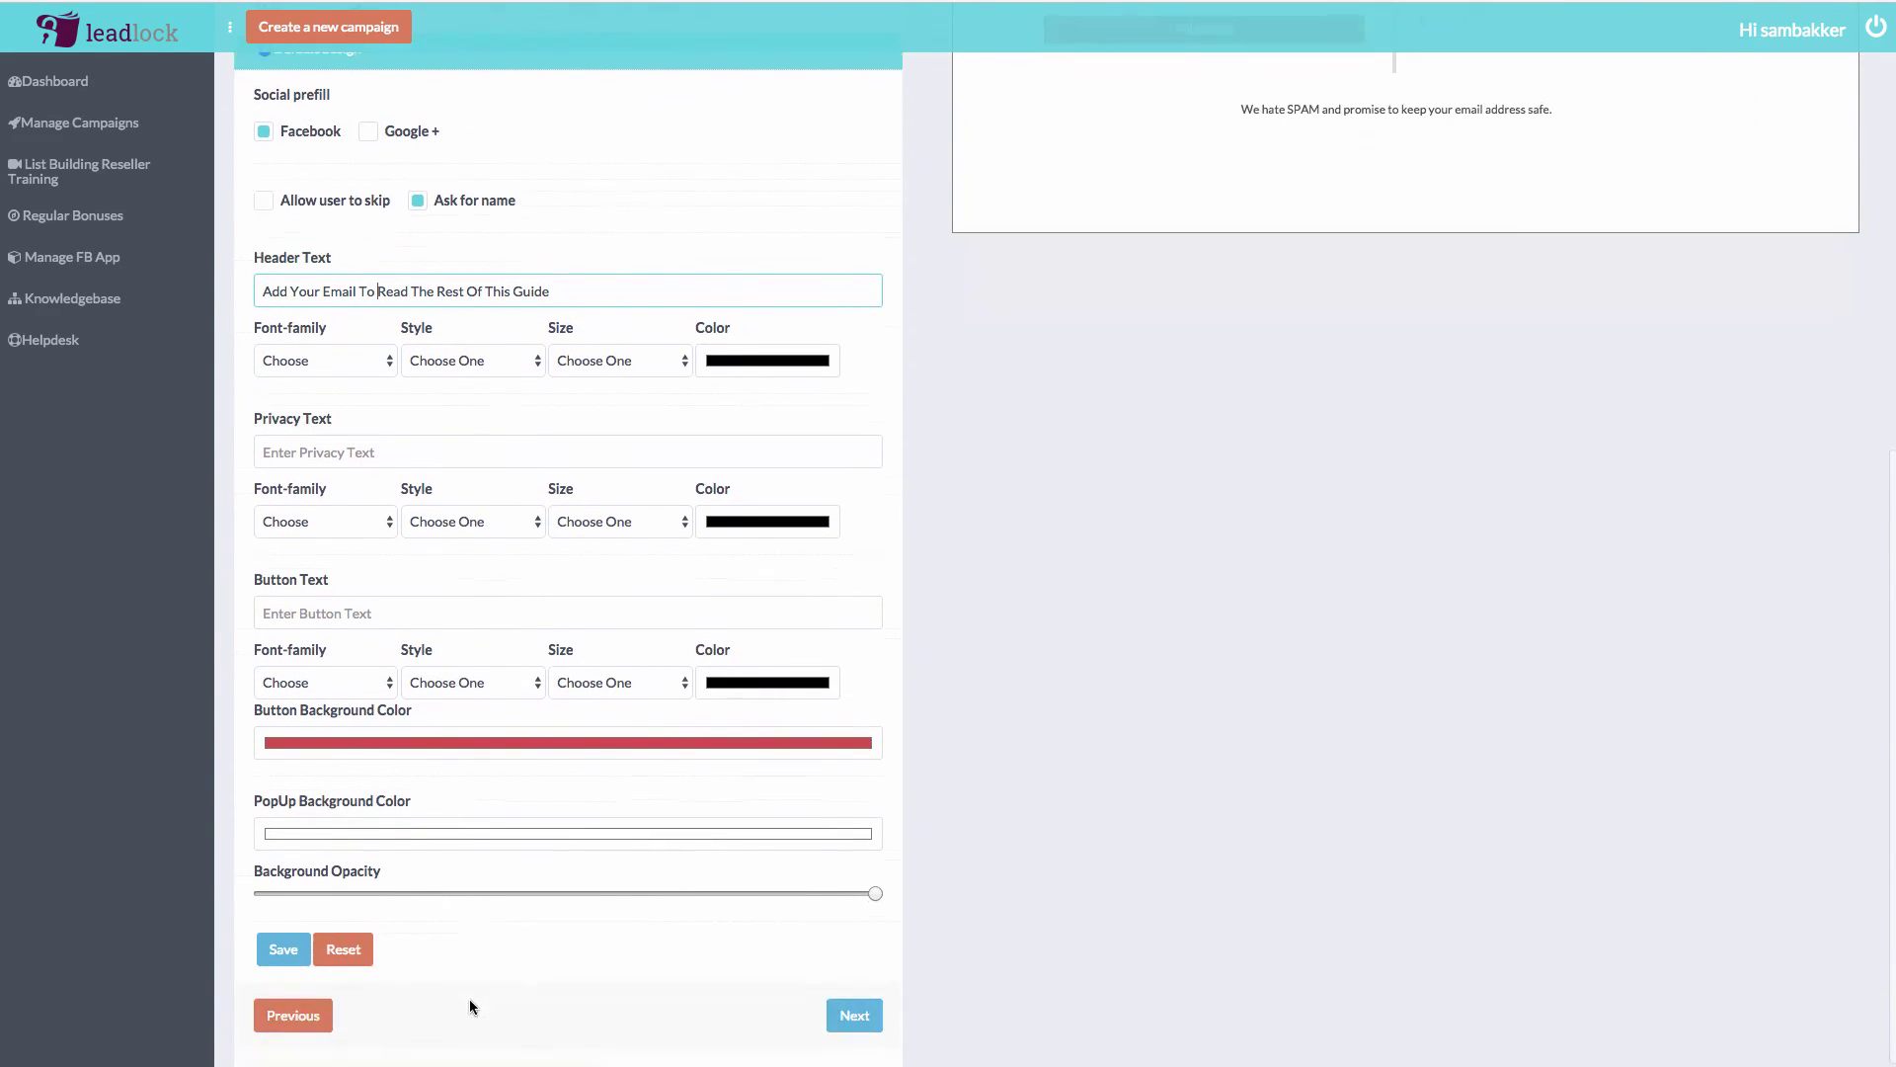
{"action": "left_click", "coordinate": [282, 951]}
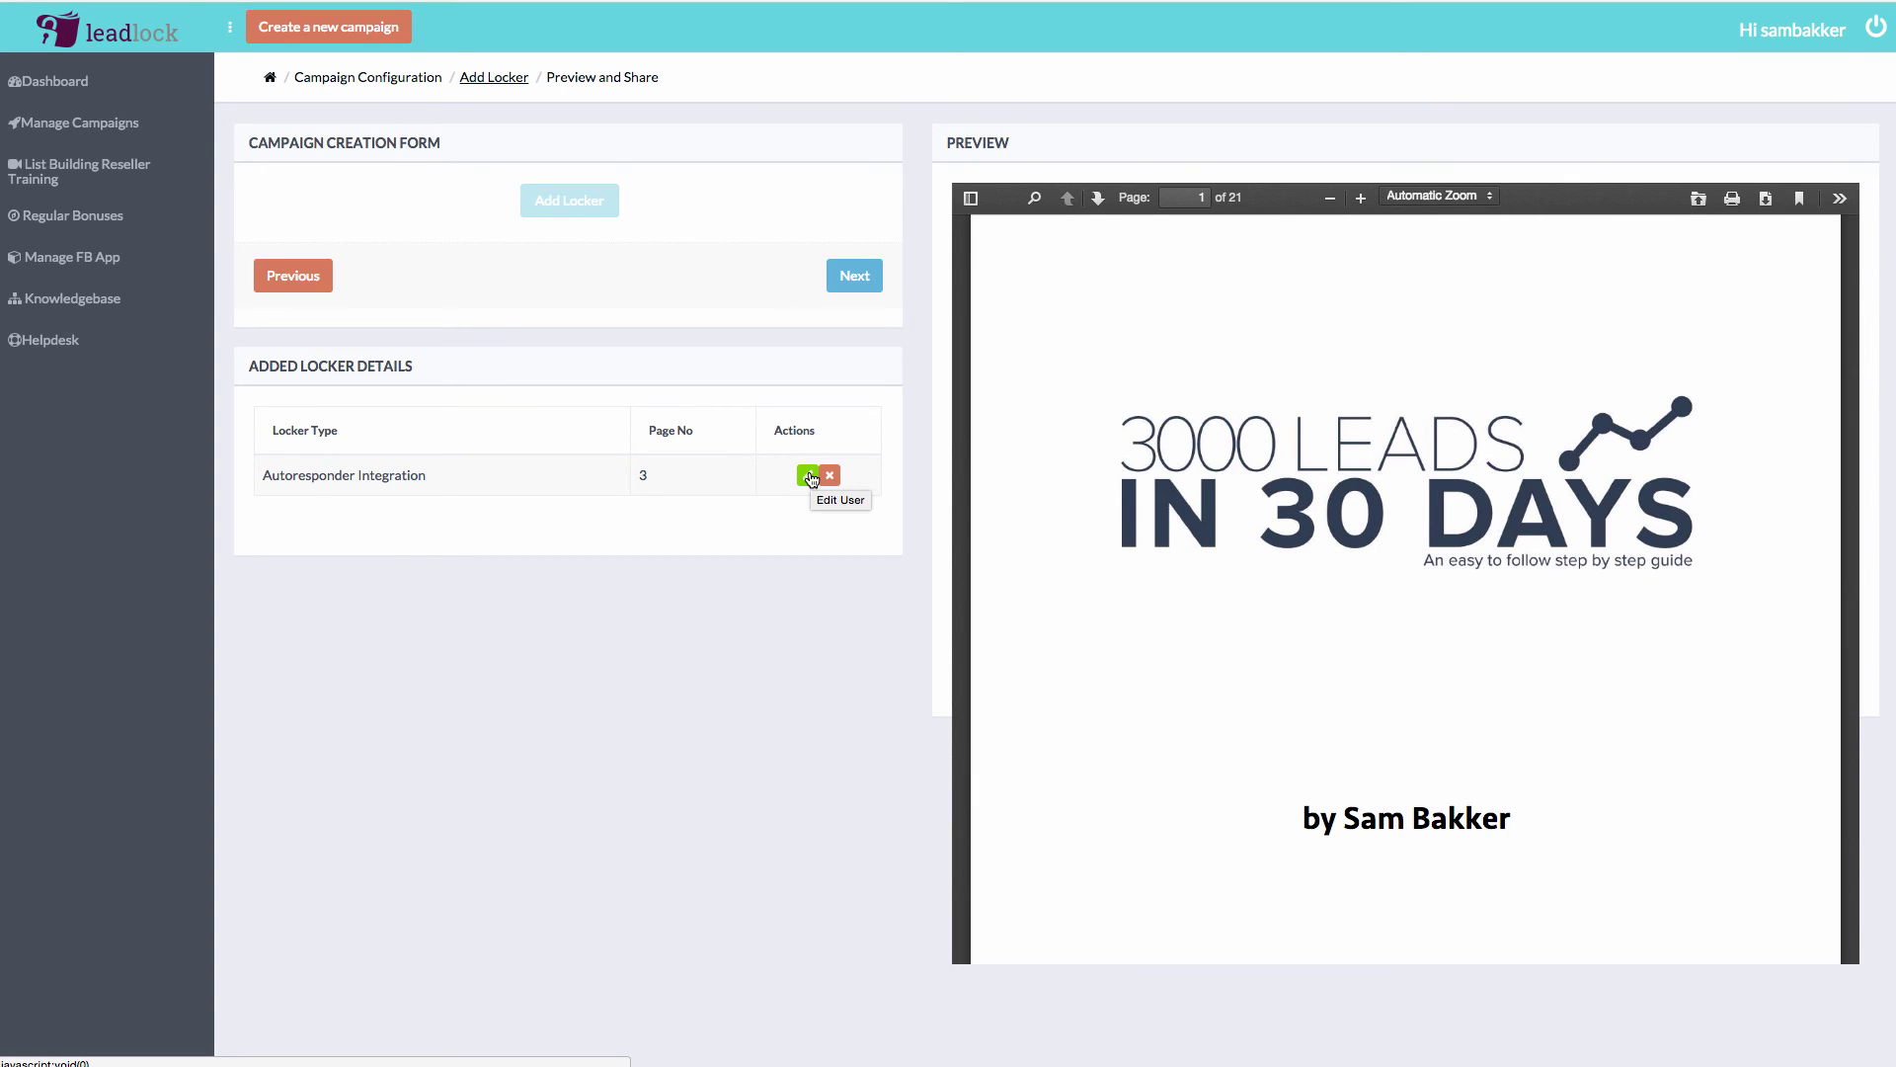
From Manage Campaigns, open the Preview and Share page for '3000 in 30 days'
{"action": "left_click", "coordinate": [84, 126]}
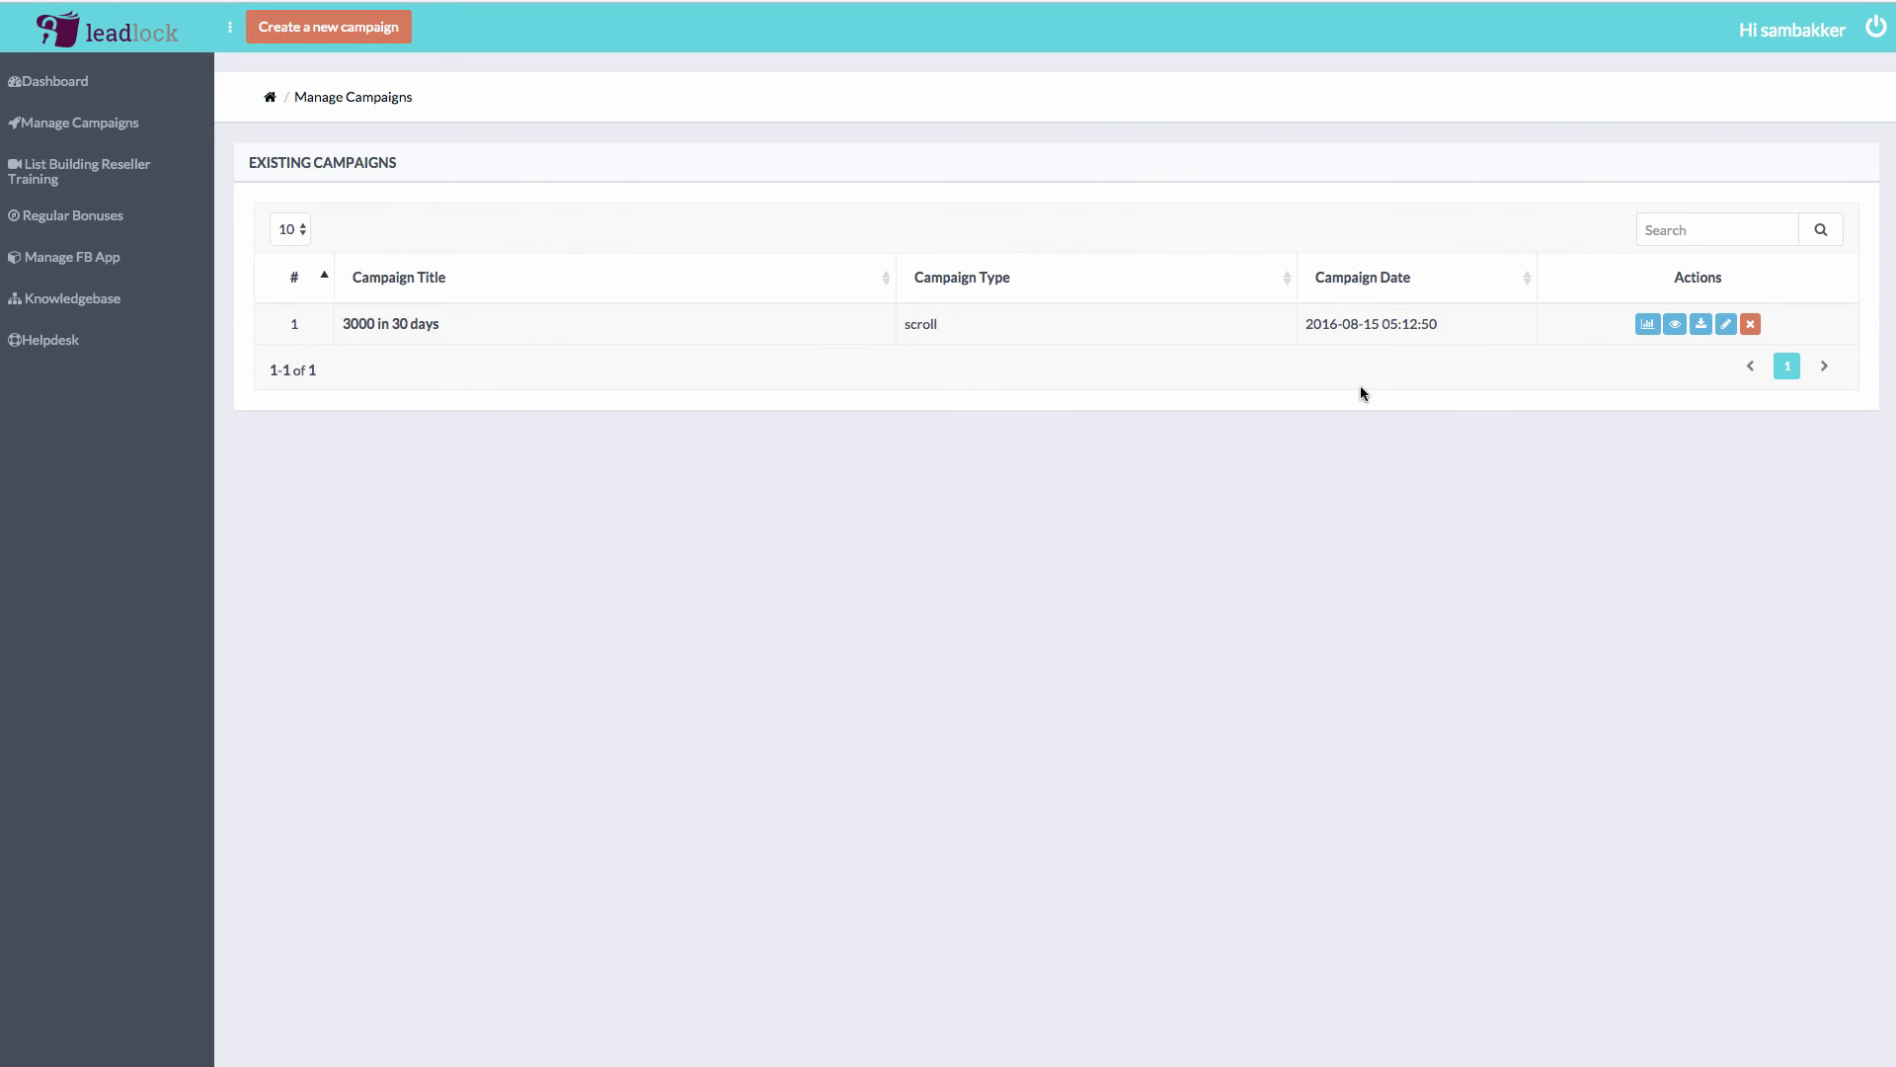
{"action": "left_click", "coordinate": [1679, 324]}
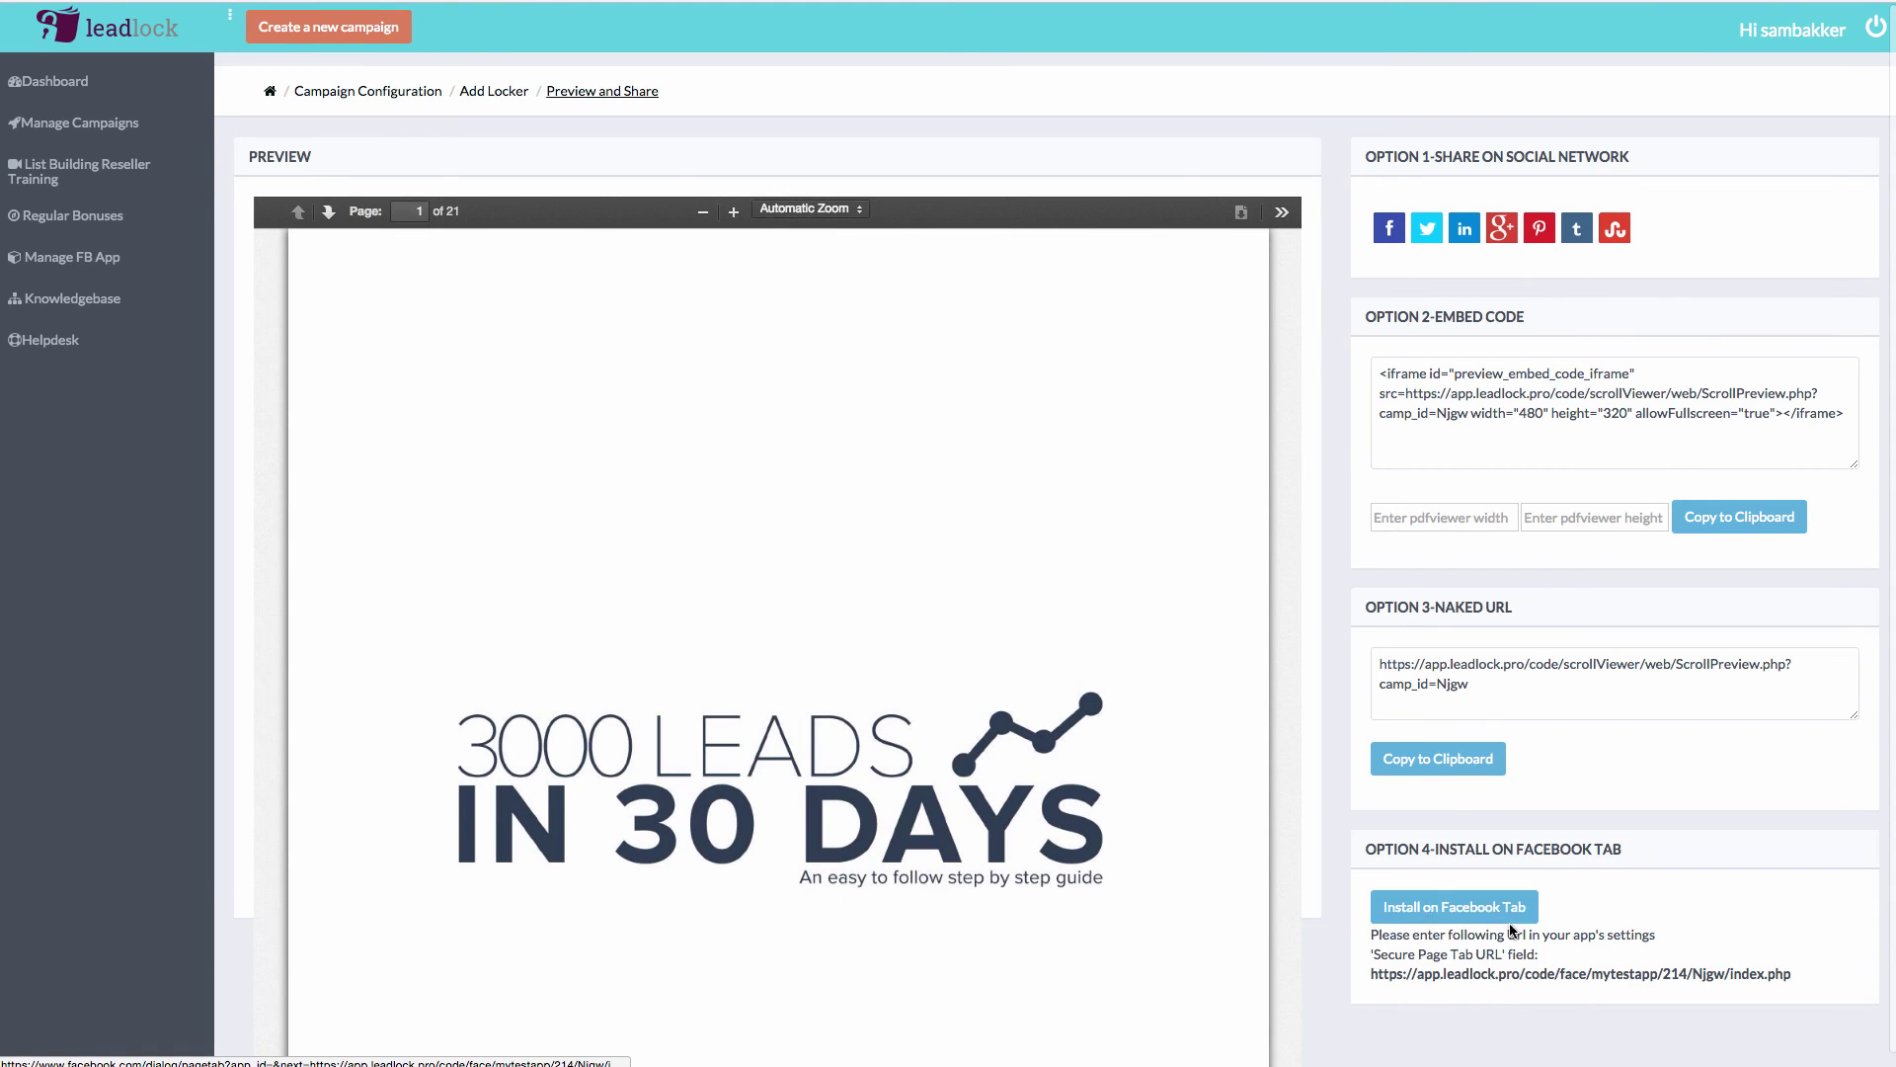
Scroll the guide's PDF preview down and back up to page 1
{"action": "scroll", "coordinate": [796, 804], "scroll_direction": "down", "scroll_amount": 10}
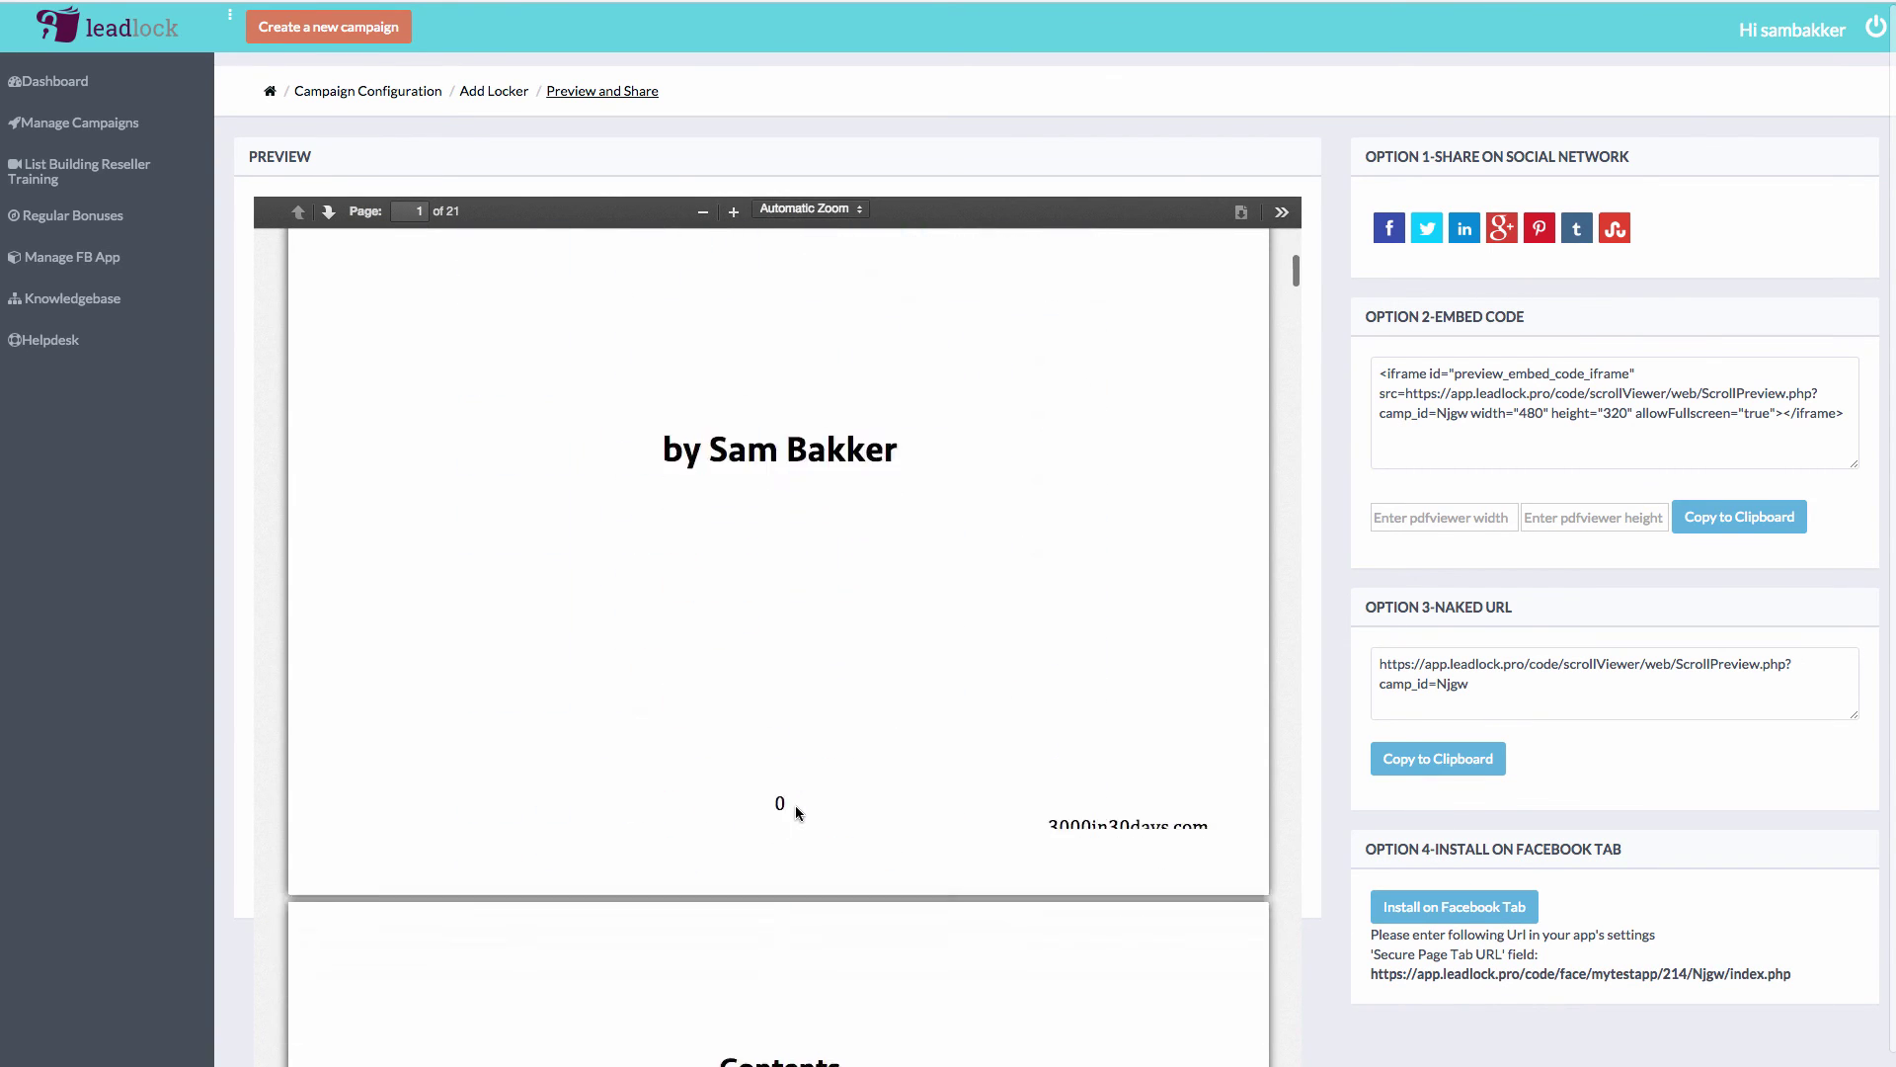
{"action": "scroll", "coordinate": [802, 797], "scroll_direction": "up", "scroll_amount": 10}
{"action": "scroll", "coordinate": [800, 802], "scroll_direction": "up", "scroll_amount": 4}
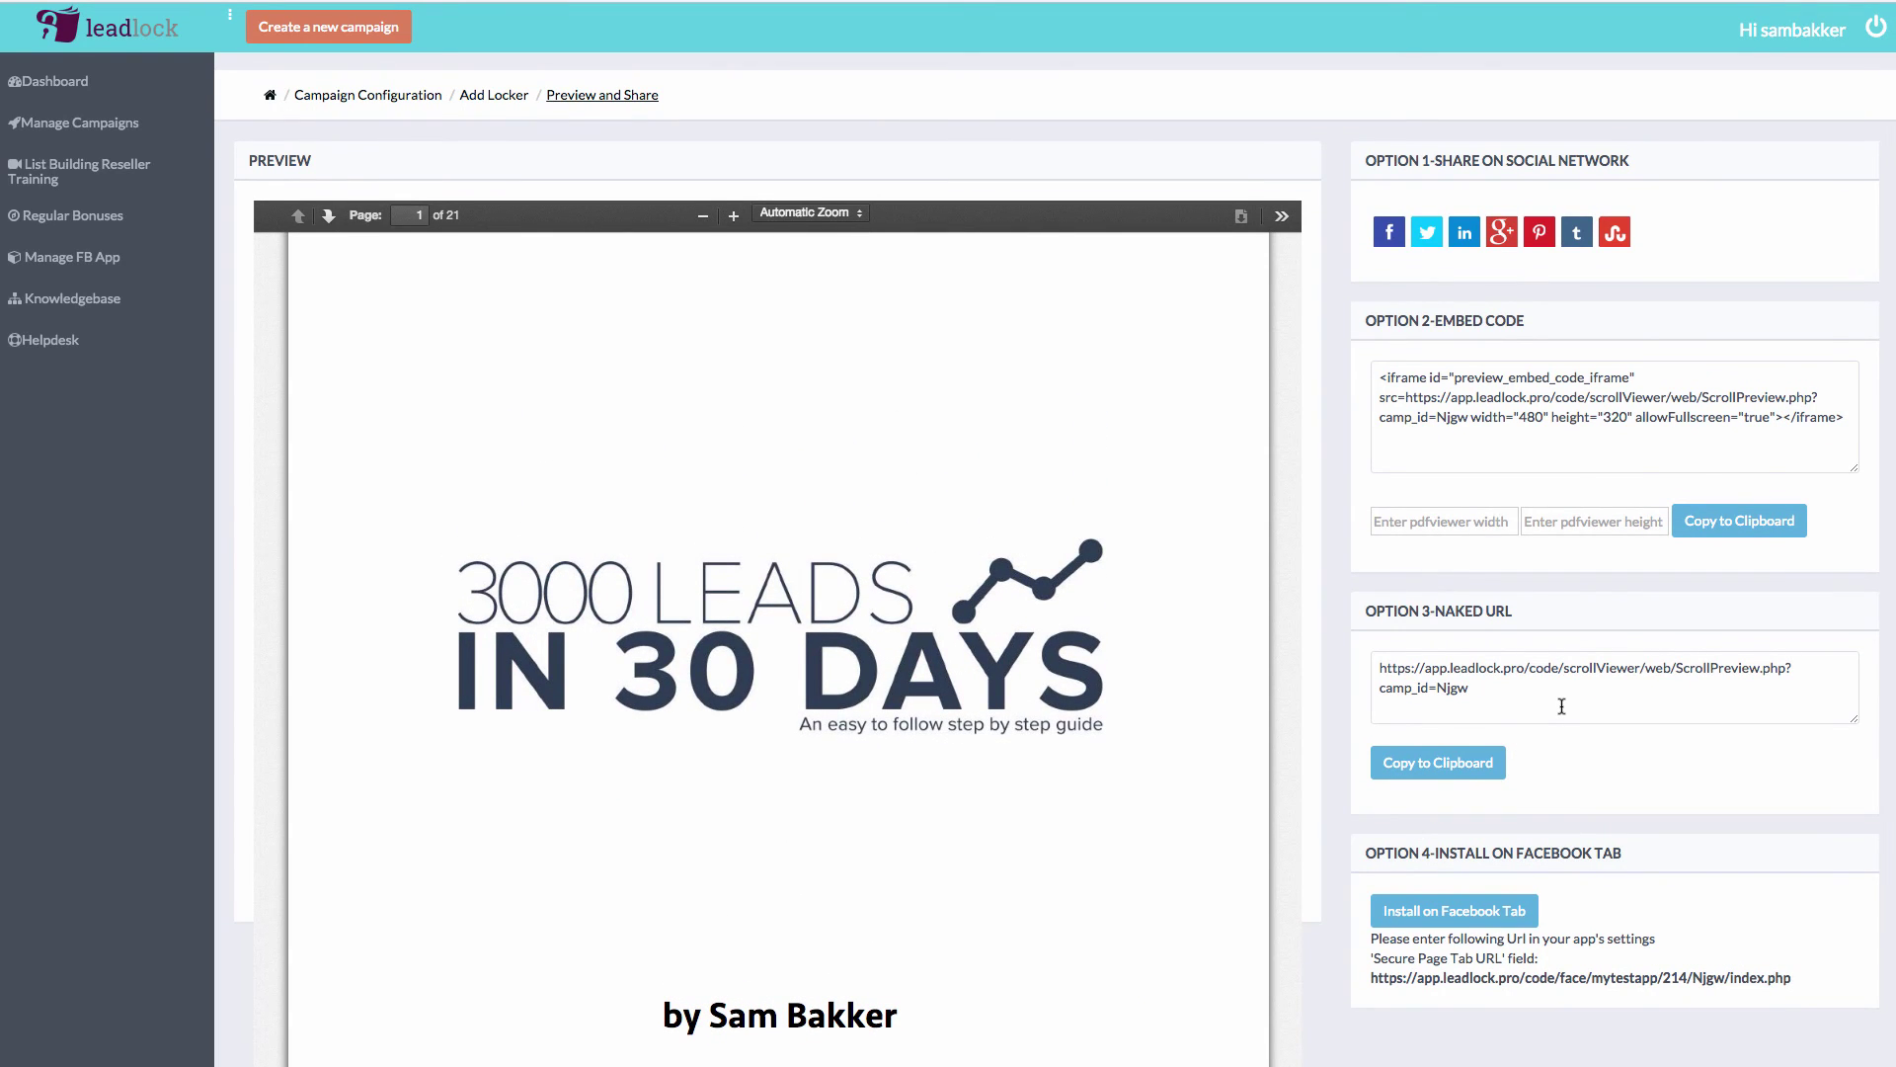
{"action": "left_click_drag", "start_coordinate": [1562, 707], "coordinate": [1369, 664]}
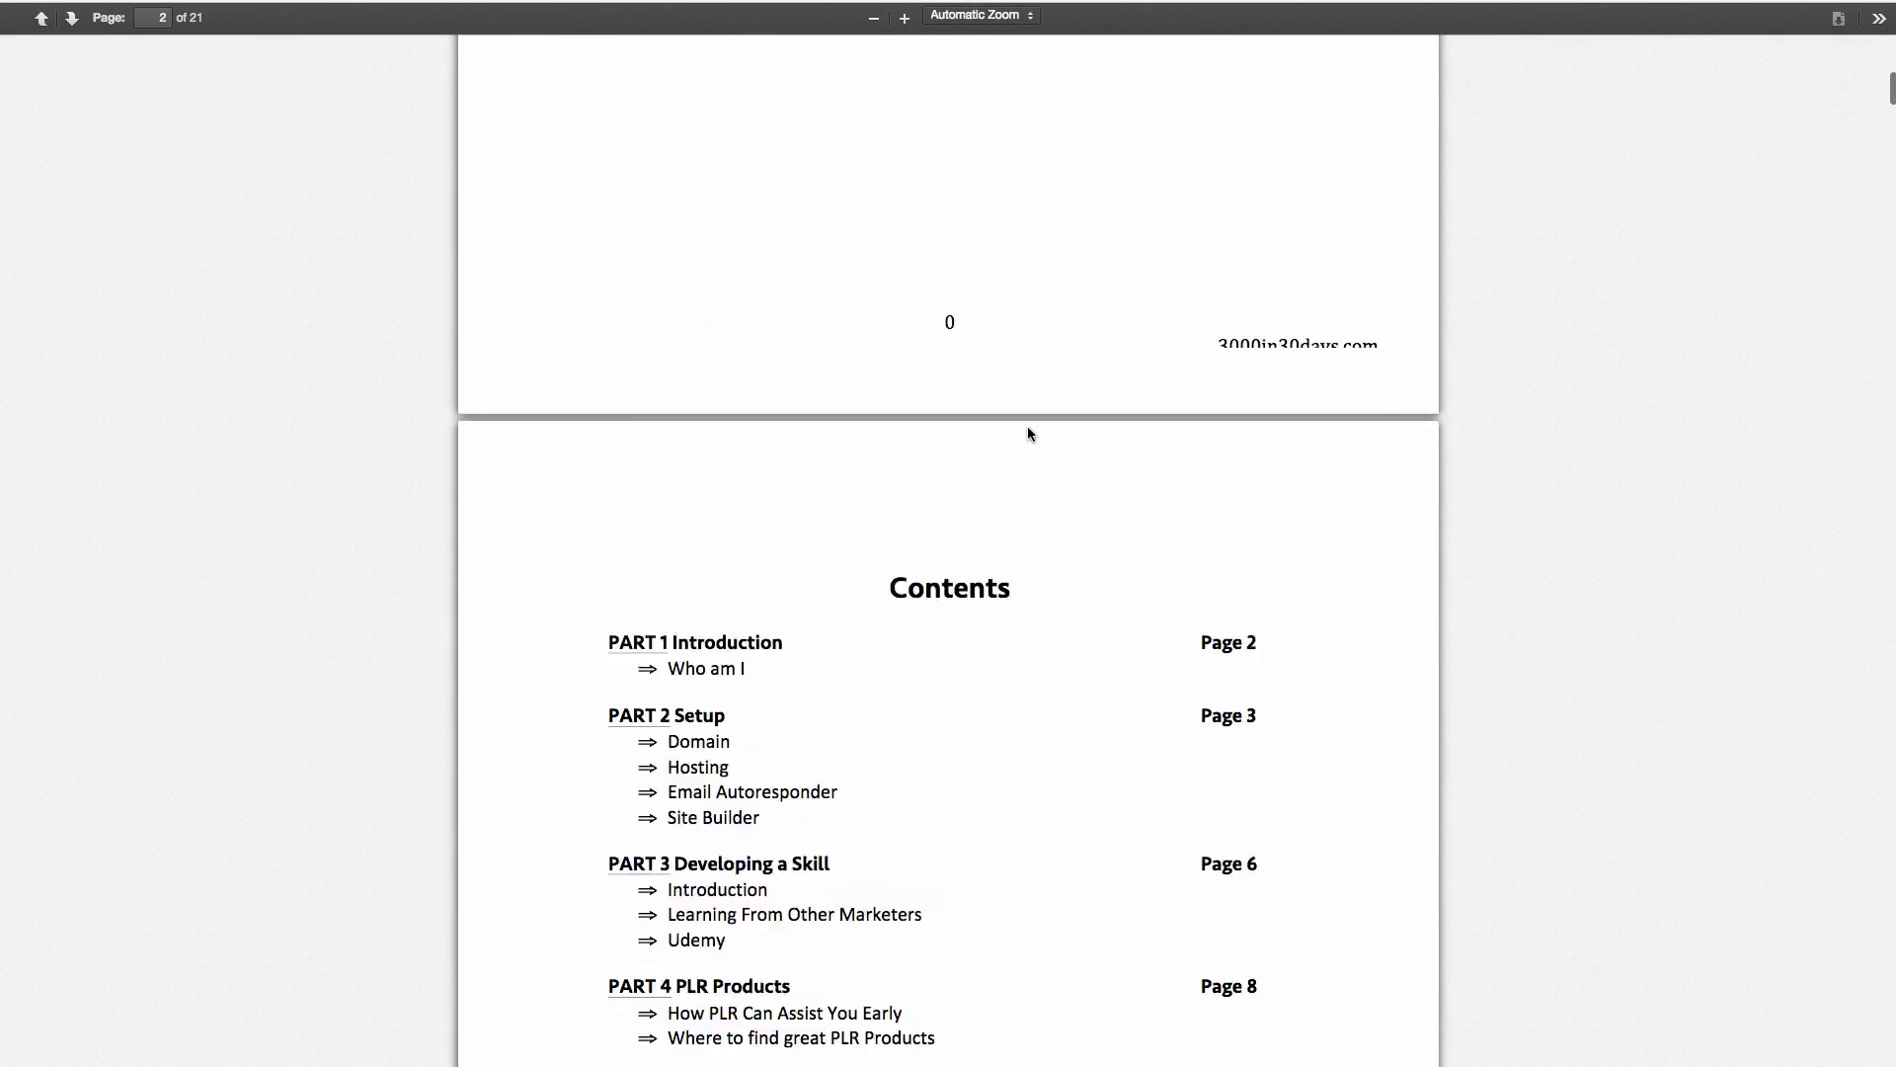
{"action": "scroll", "coordinate": [1027, 432], "scroll_direction": "down", "scroll_amount": 5}
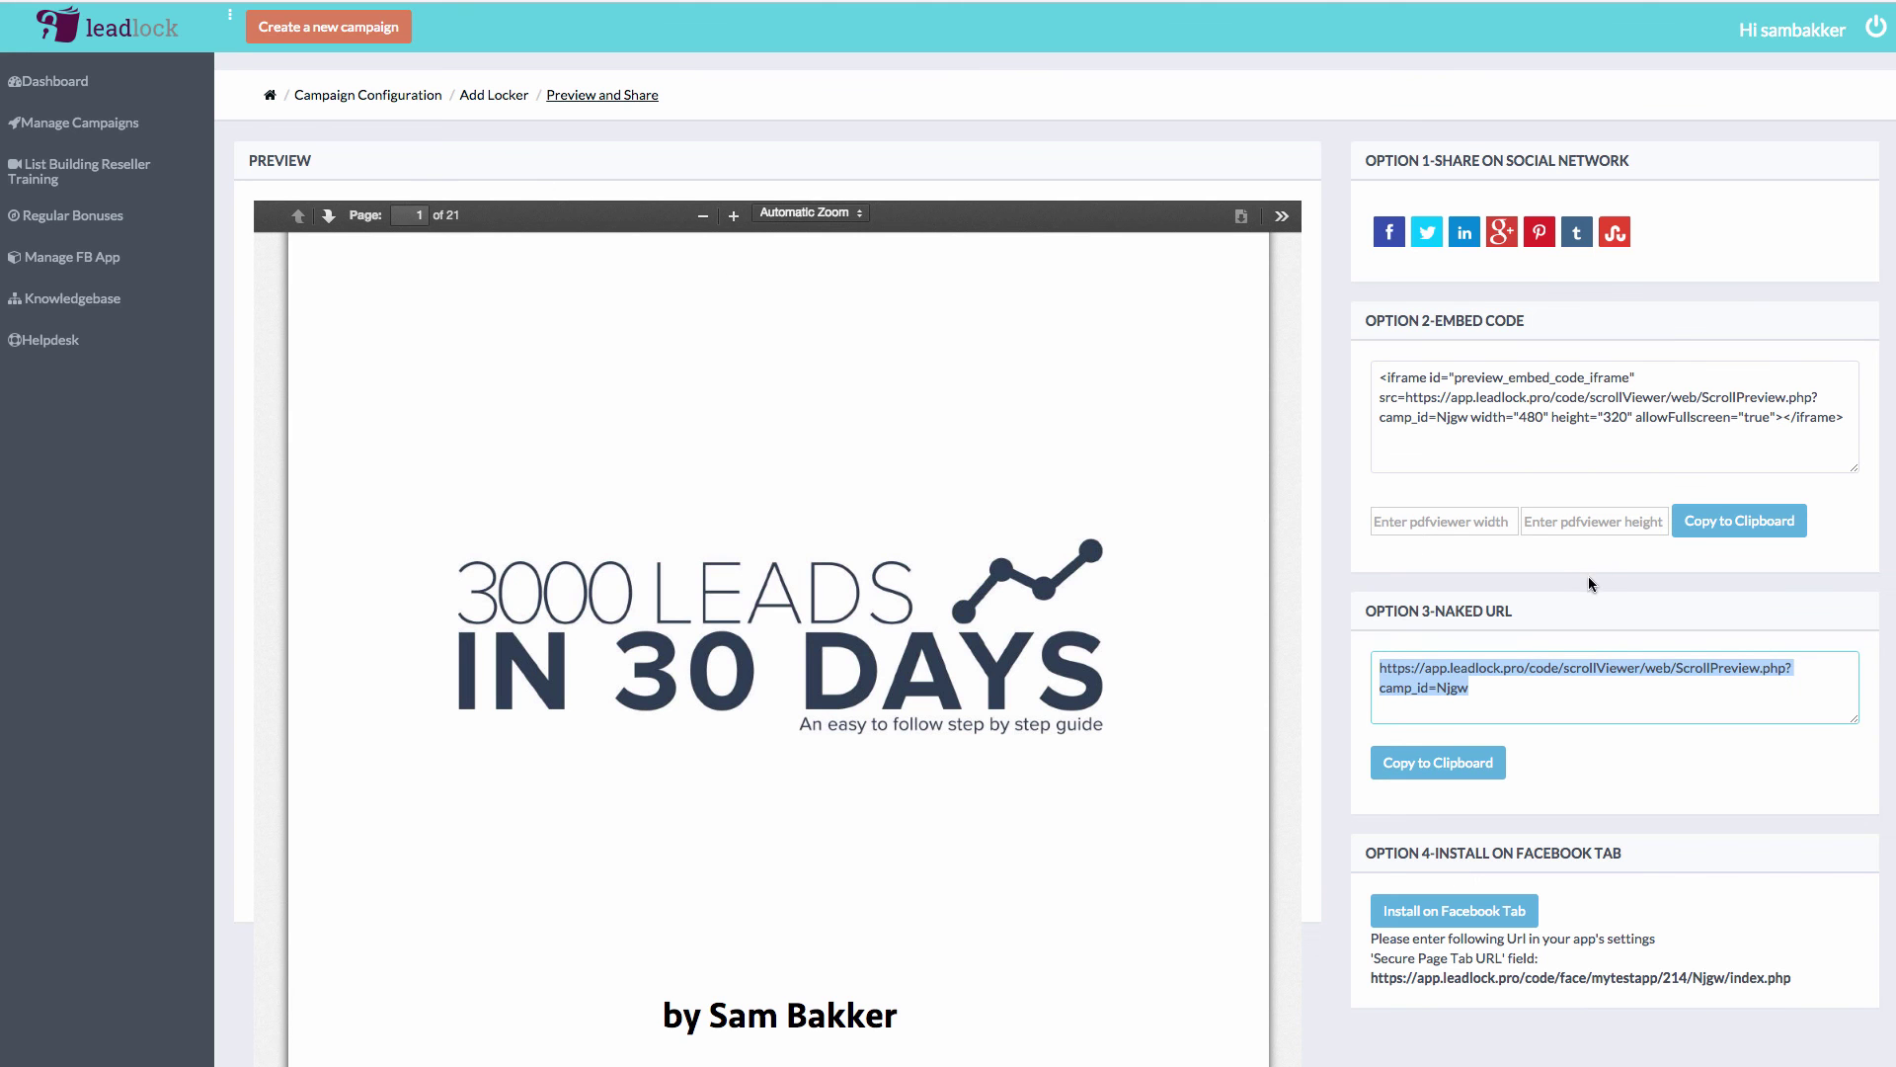
{"action": "left_click", "coordinate": [1492, 423]}
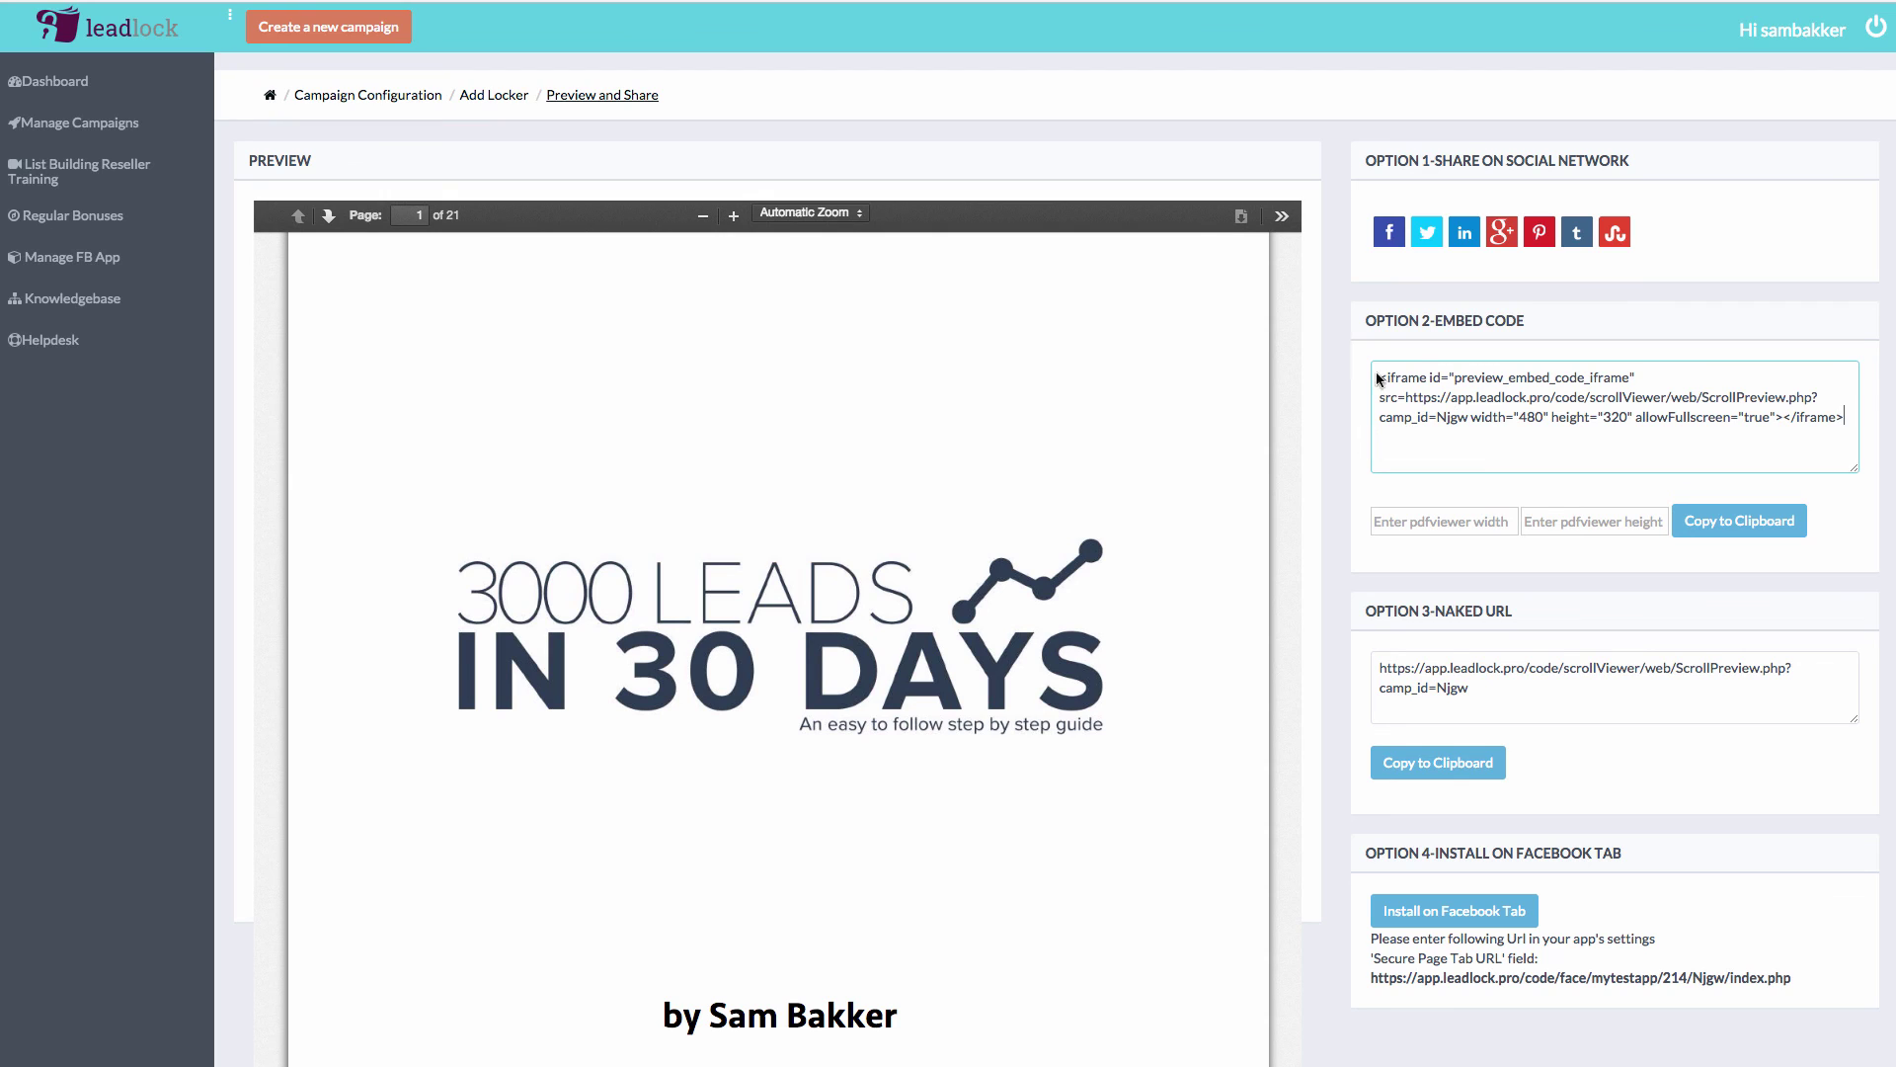
{"action": "left_click", "coordinate": [1391, 233]}
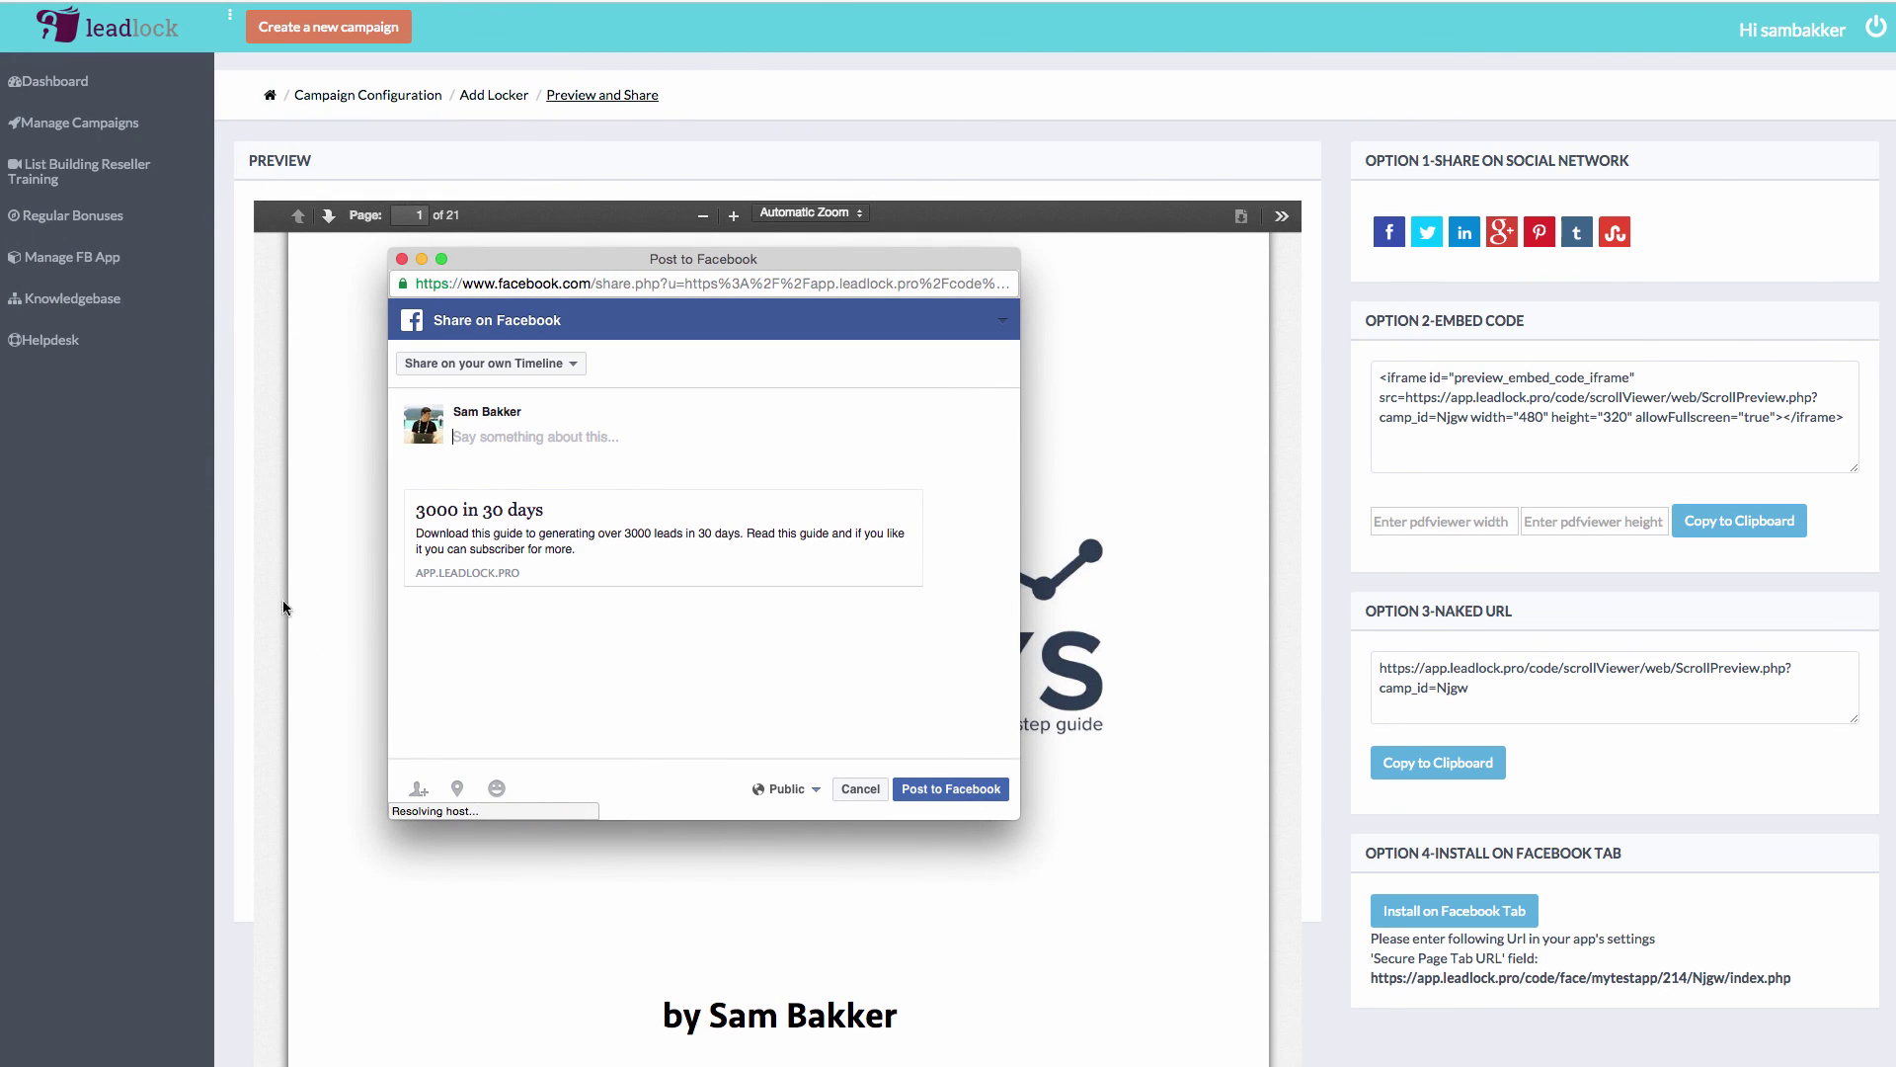
{"action": "left_click", "coordinate": [402, 259]}
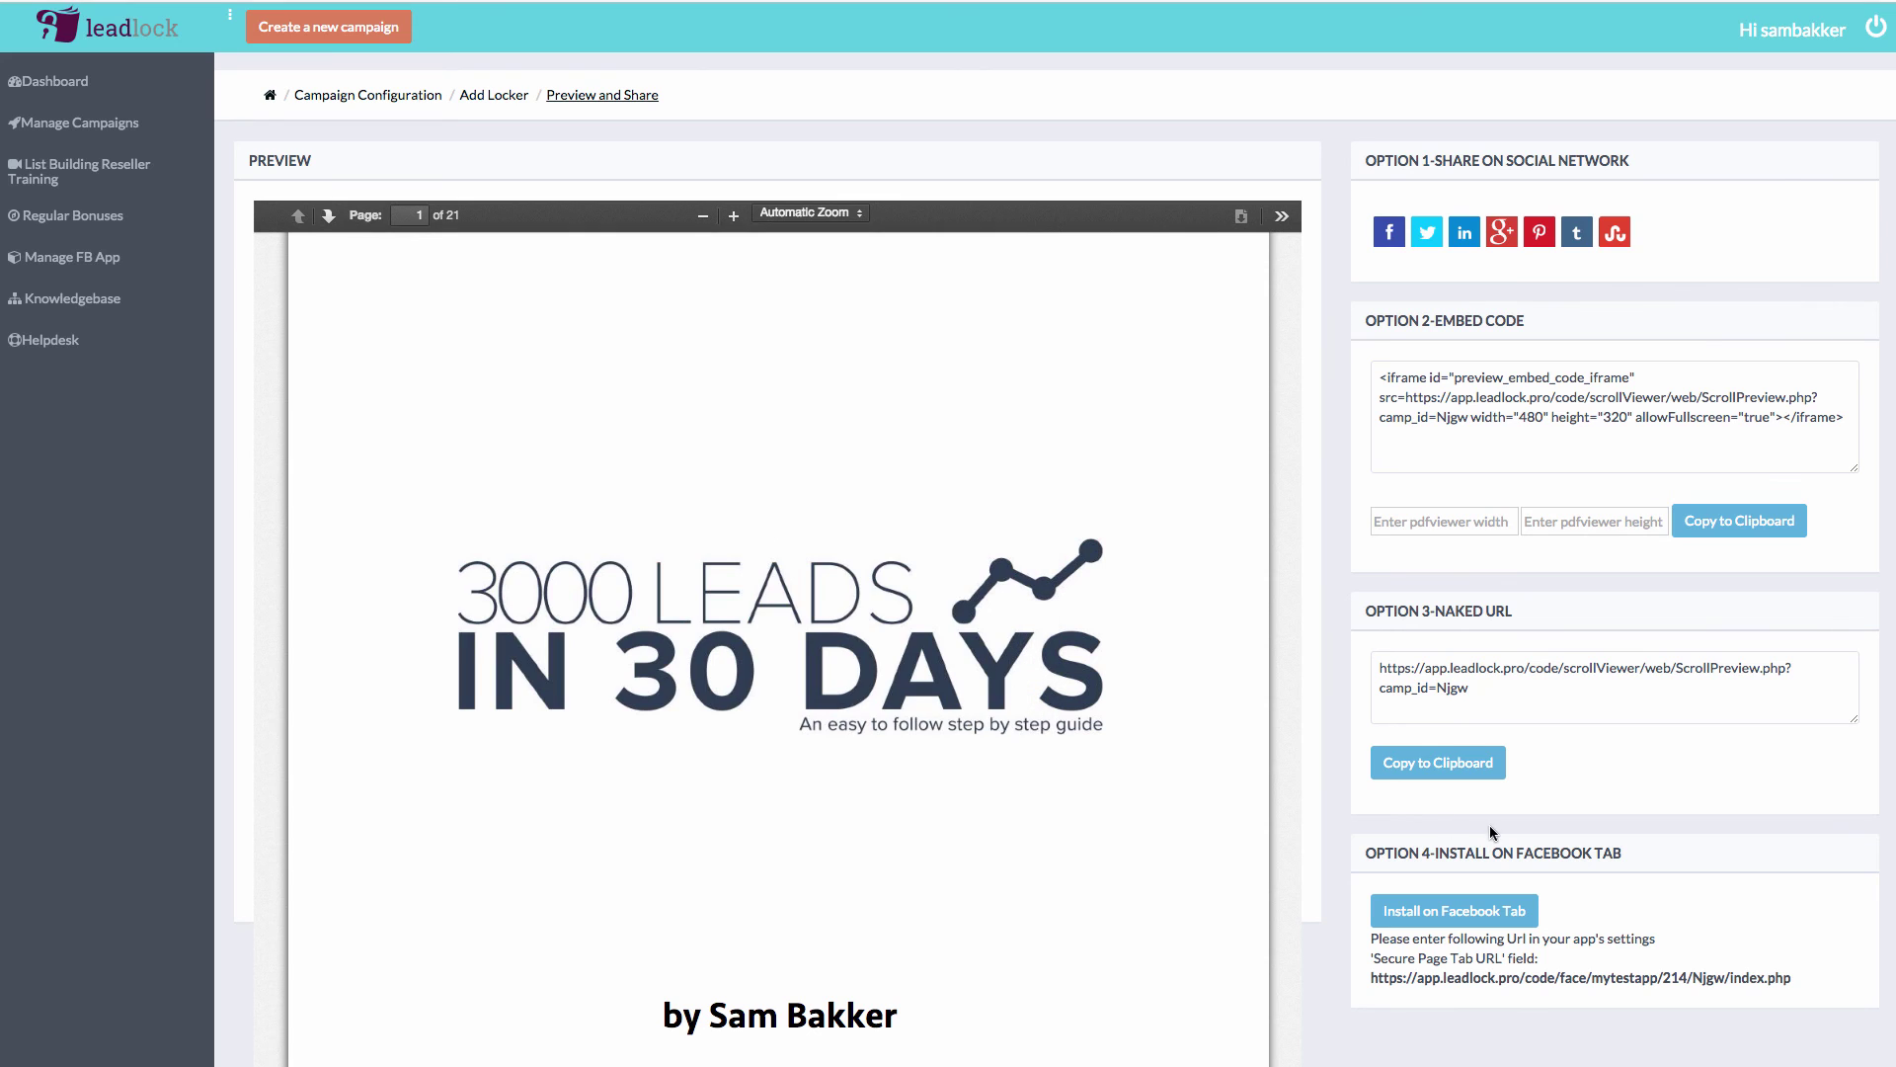
Scroll the PDF preview down to page 3's email opt-in locker form
{"action": "scroll", "coordinate": [1047, 667], "scroll_direction": "down", "scroll_amount": 10}
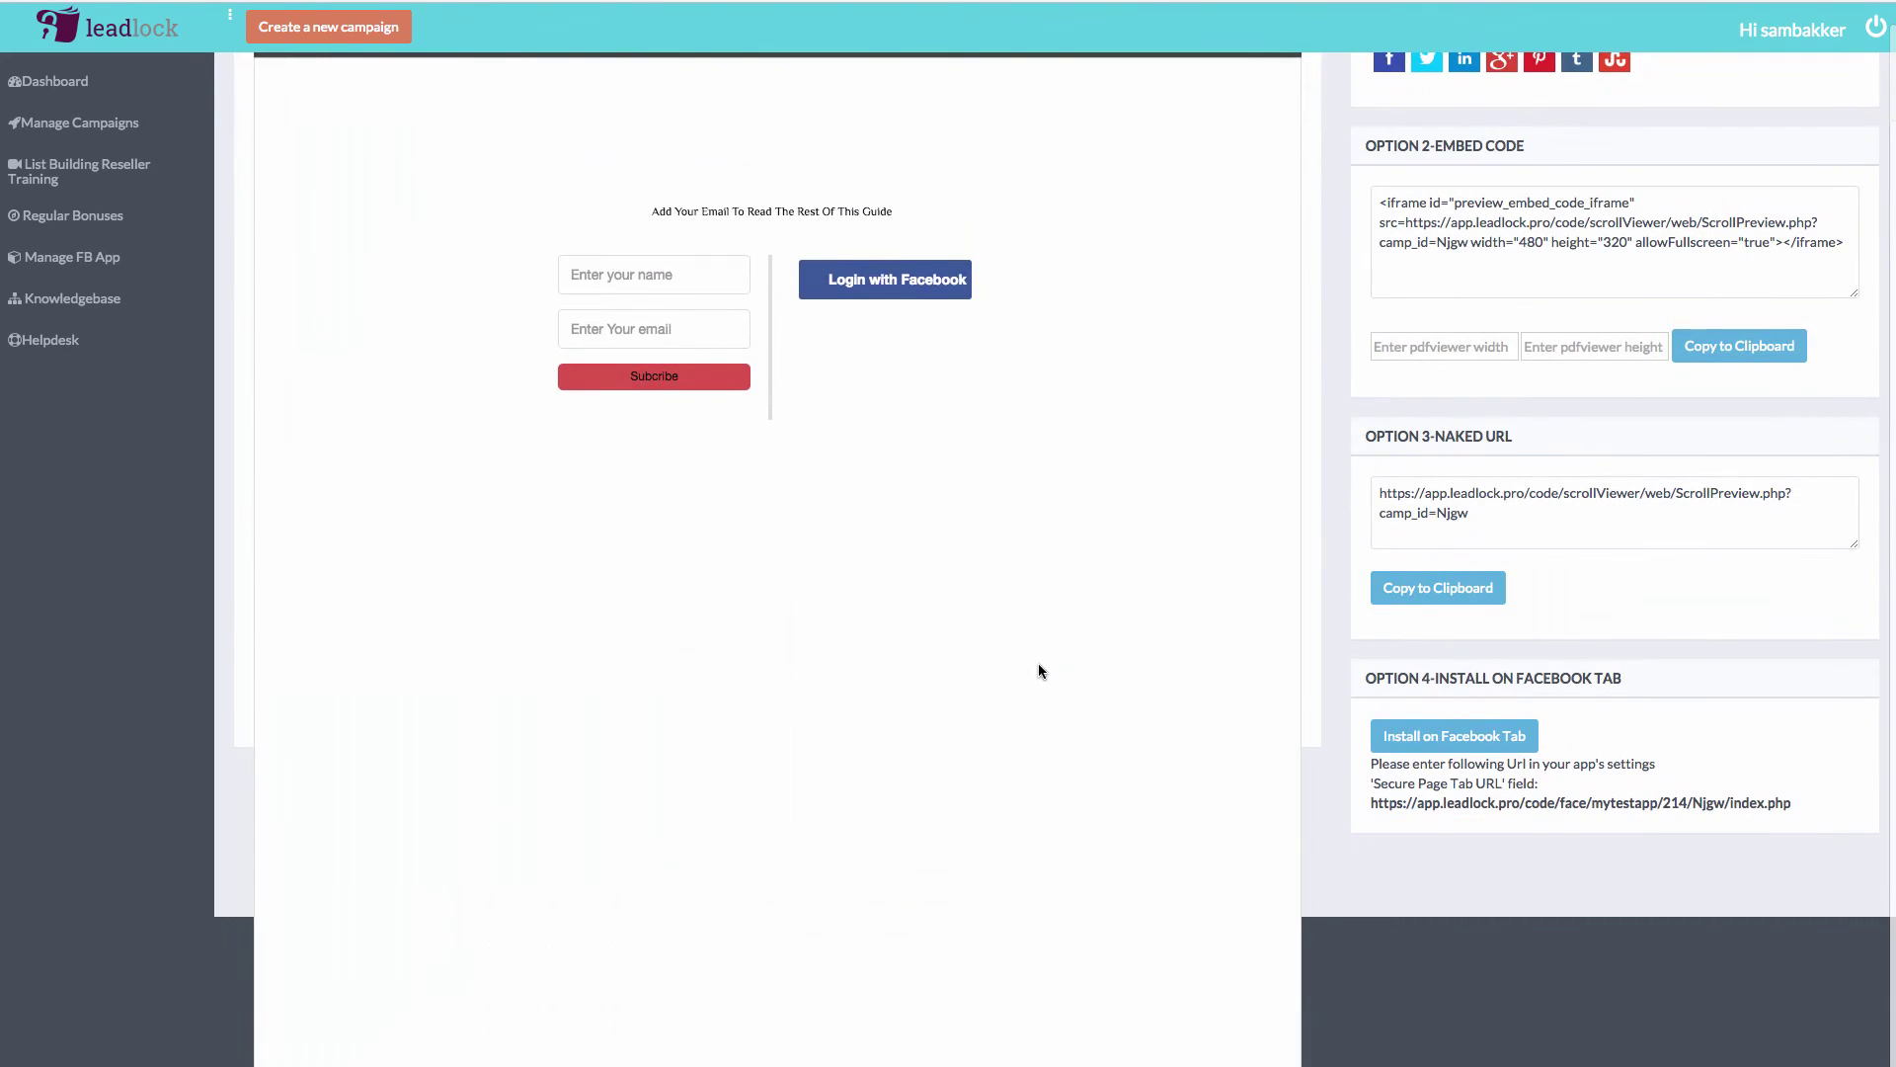